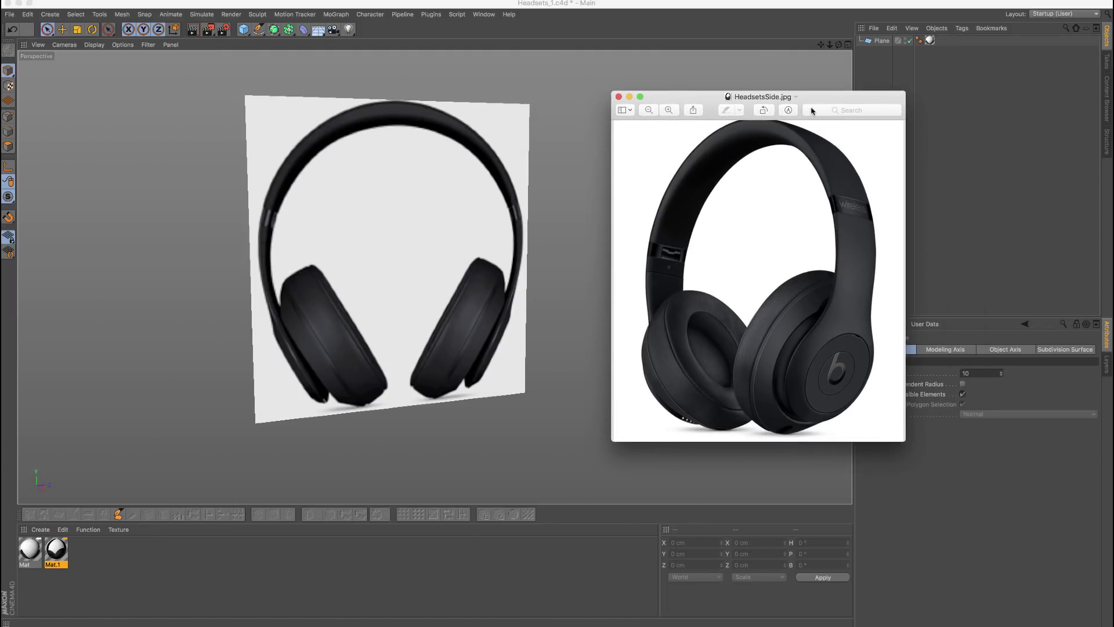
# Step: Move the side reference photo aside, then orbit and pan so the headphone reference plane faces the camera, centered
pyautogui.moveTo(841, 101); pyautogui.dragTo(0, 78)
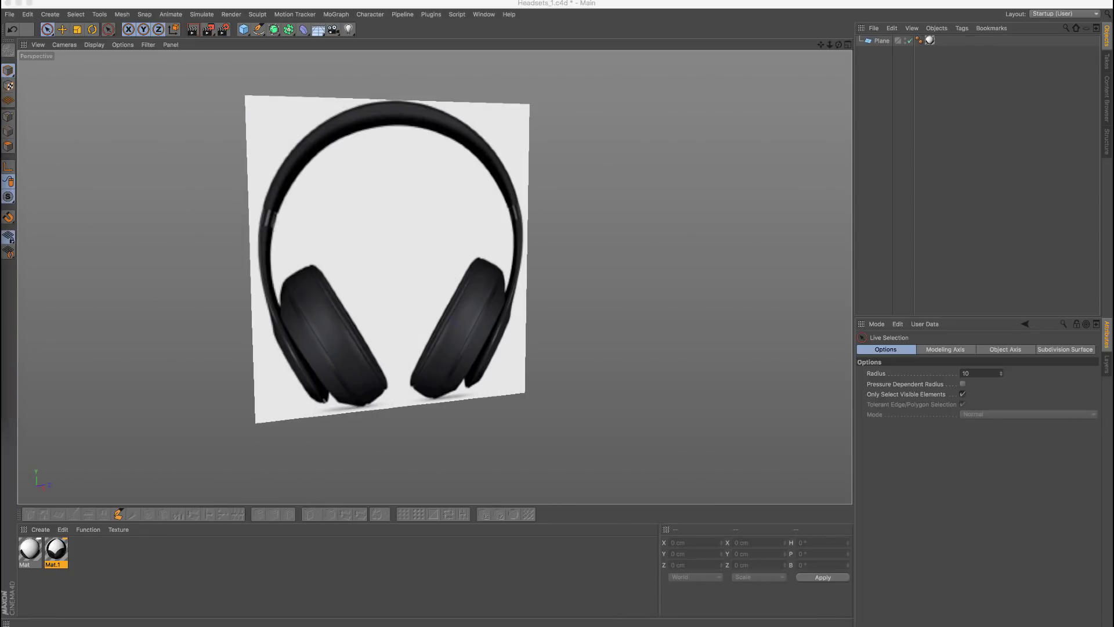
pyautogui.moveTo(410, 179)
pyautogui.keyDown('alt'); pyautogui.mouseDown()
pyautogui.moveTo(450, 182)
pyautogui.moveTo(425, 178)
pyautogui.mouseUp(); pyautogui.keyUp('alt')
pyautogui.keyDown('alt'); pyautogui.moveTo(425, 179); pyautogui.dragTo(440, 174, button='middle'); pyautogui.keyUp('alt')
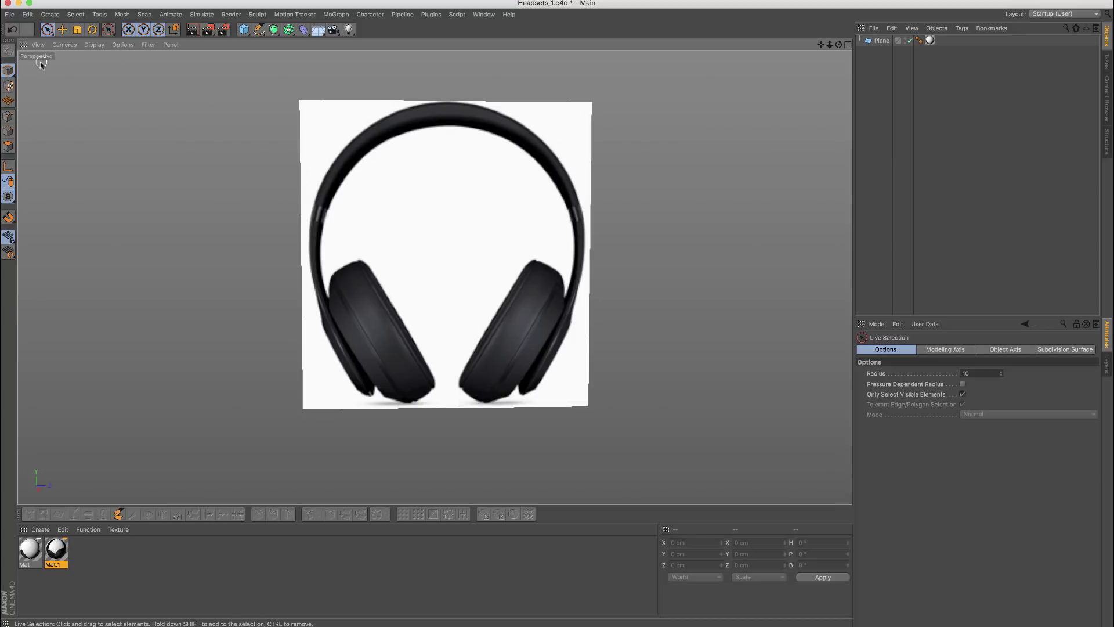
# Step: Switch to the four-view layout and center the reference plane in the Right view
pyautogui.click(847, 45)
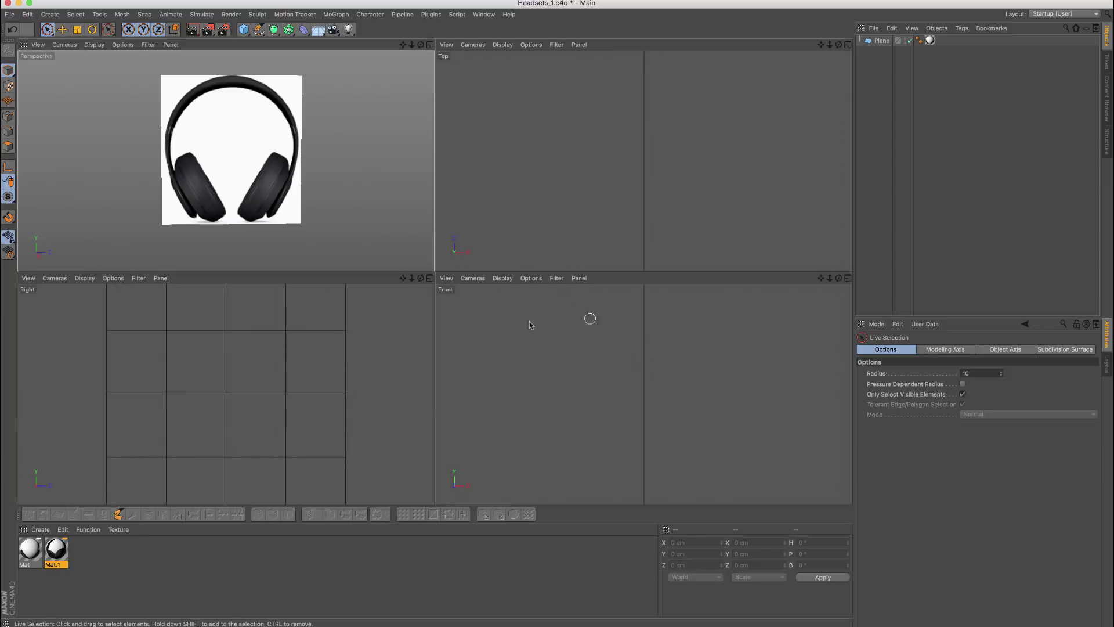
pyautogui.scroll(-3, 274, 345)
pyautogui.scroll(-3, 628, 364)
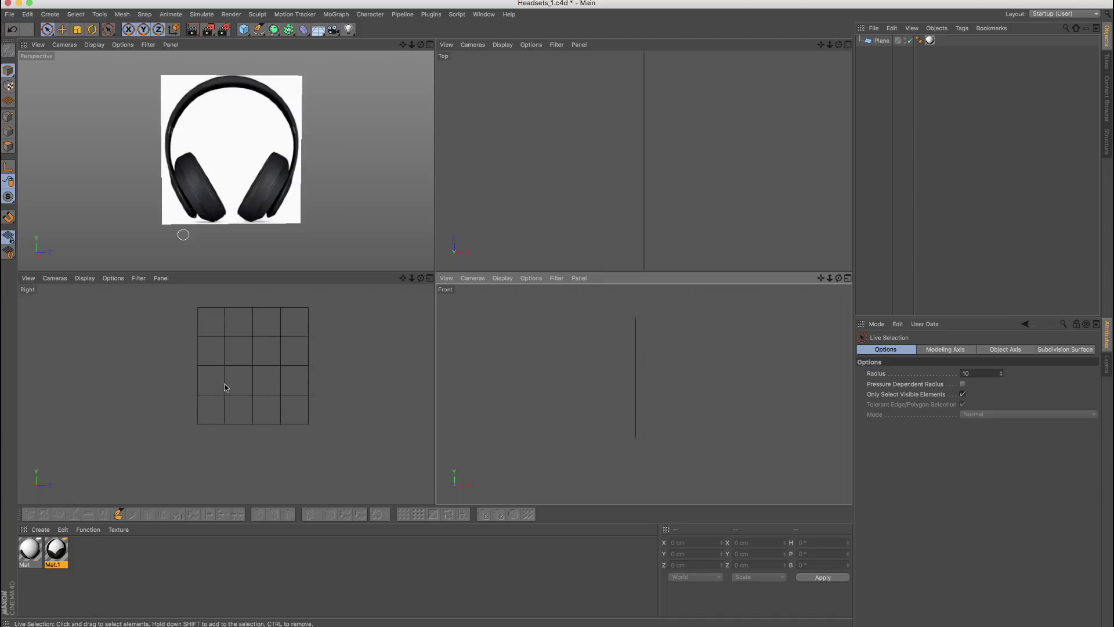
pyautogui.scroll(2, 249, 391)
pyautogui.moveTo(288, 327)
pyautogui.keyDown('alt'); pyautogui.mouseDown(button='middle')
pyautogui.moveTo(262, 359)
pyautogui.moveTo(308, 355)
pyautogui.moveTo(226, 390)
pyautogui.moveTo(231, 361)
pyautogui.moveTo(253, 348)
pyautogui.moveTo(261, 382)
pyautogui.moveTo(228, 335)
pyautogui.moveTo(262, 366)
pyautogui.moveTo(257, 348)
pyautogui.mouseUp(button='middle'); pyautogui.keyUp('alt')
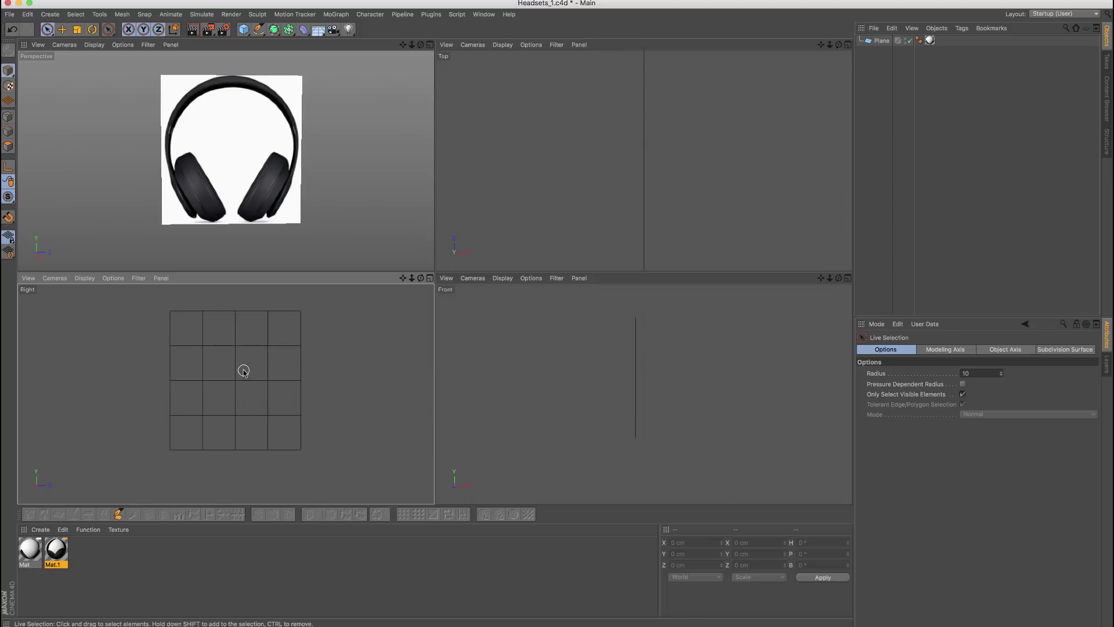
pyautogui.keyDown('alt'); pyautogui.moveTo(268, 371); pyautogui.dragTo(240, 380, button='middle'); pyautogui.keyUp('alt')
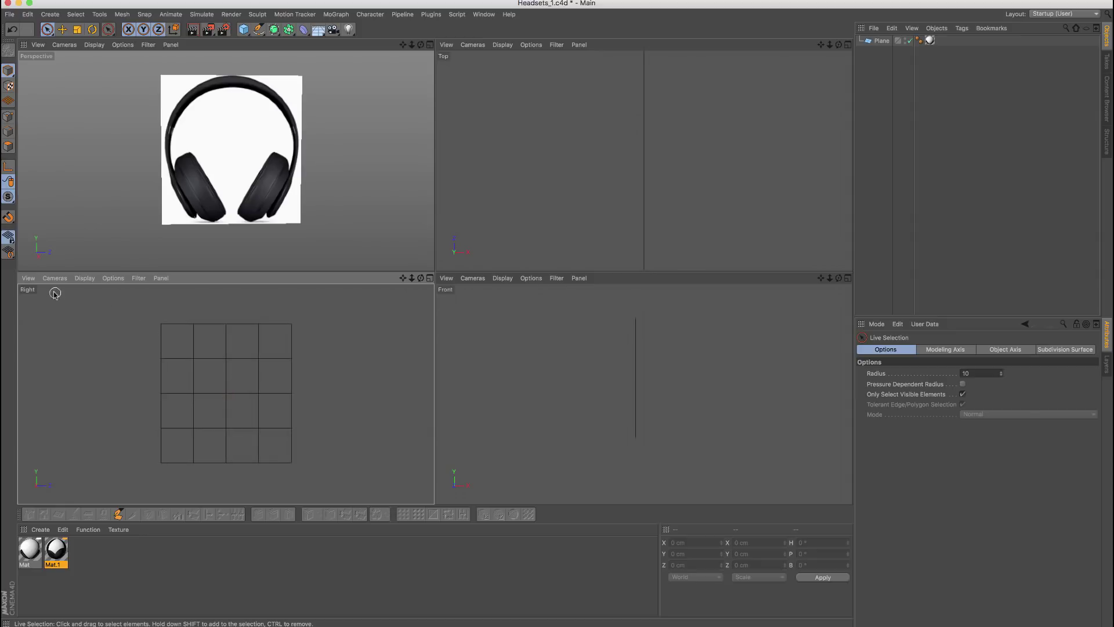
# Step: Set the Right view to Gouraud Shading so the headphone image is visible
pyautogui.click(85, 278)
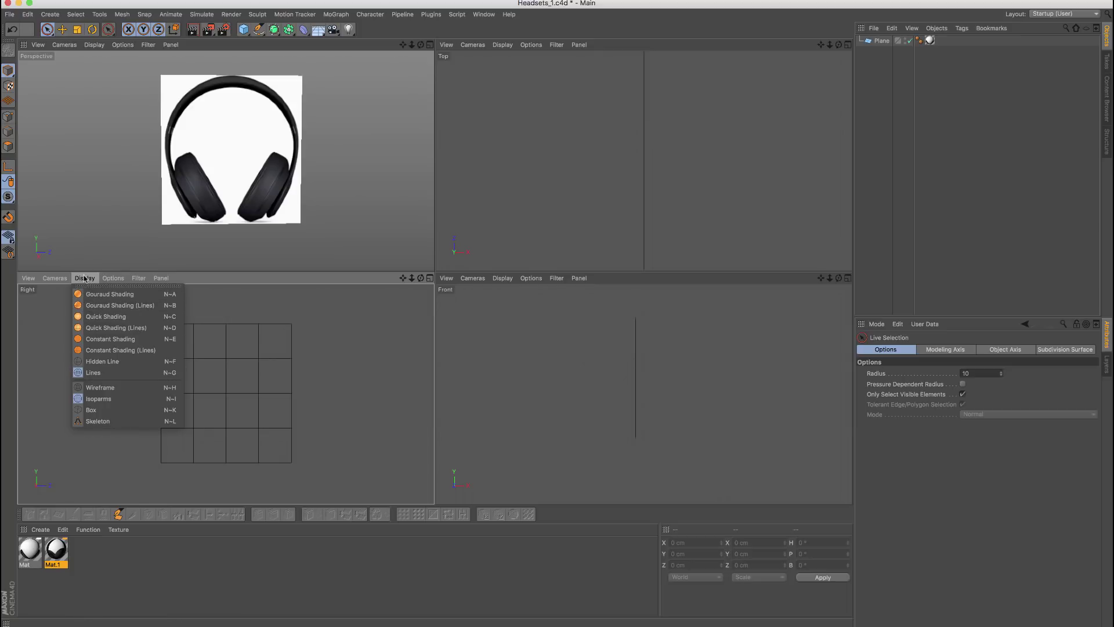
pyautogui.click(104, 292)
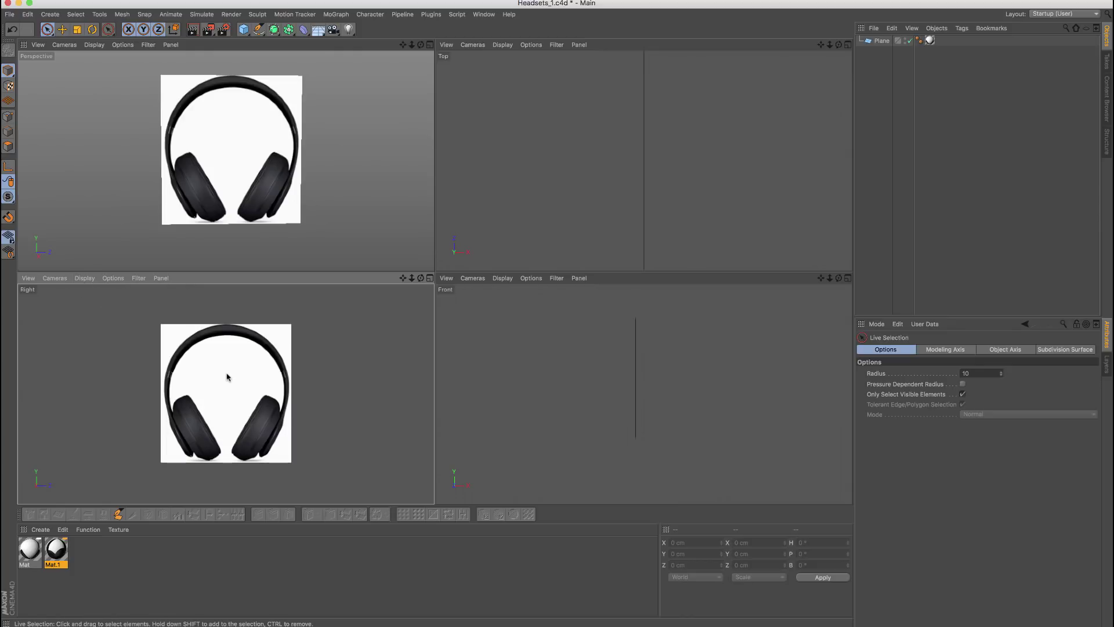
pyautogui.scroll(4, 207, 387)
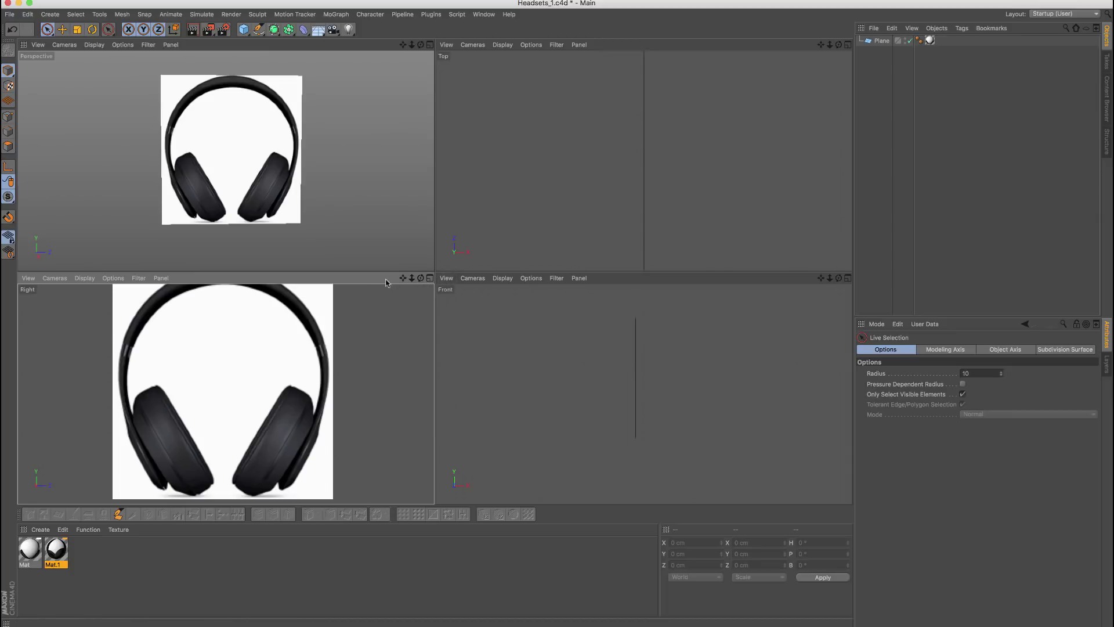
# Step: Maximize the Right view and zoom out to frame the shaded headphone reference plane
pyautogui.click(430, 280)
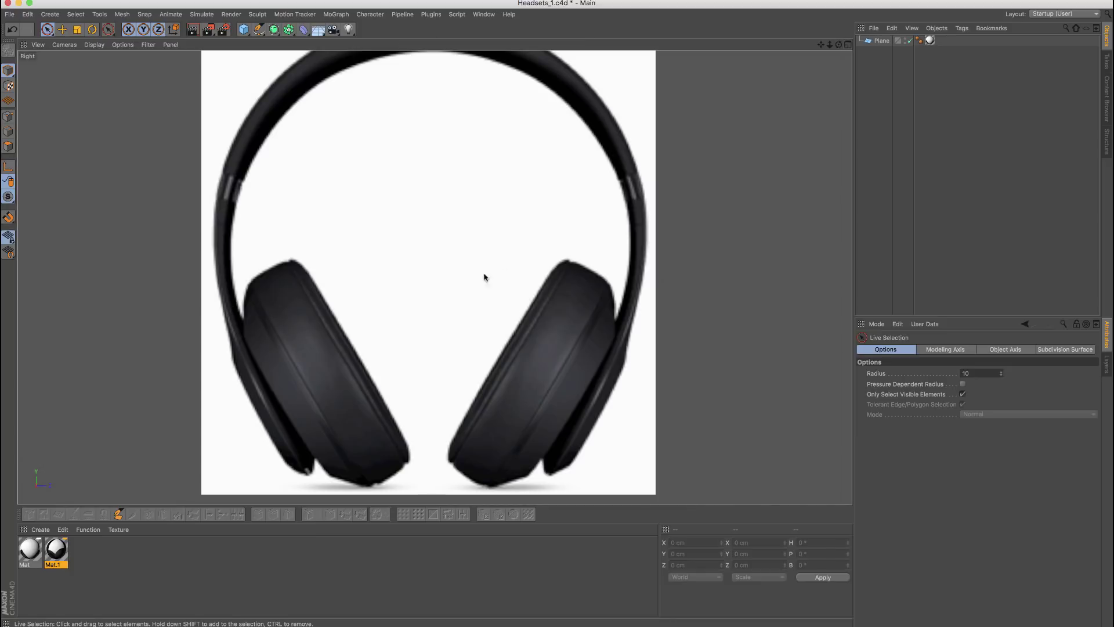
pyautogui.scroll(-3, 450, 258)
pyautogui.scroll(1, 447, 233)
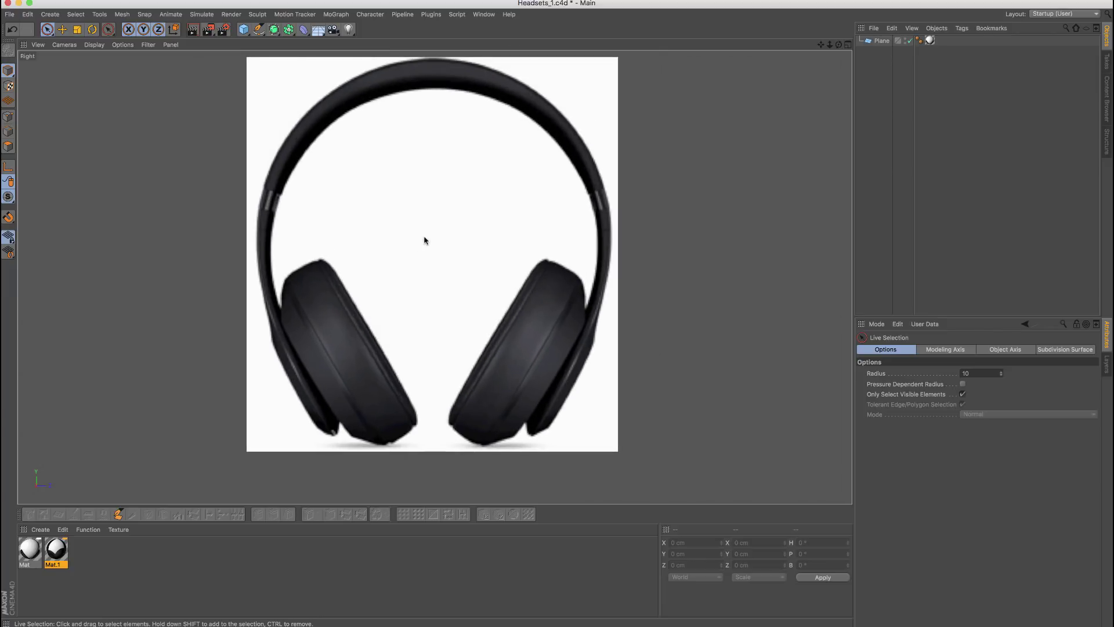
pyautogui.scroll(-3, 424, 240)
pyautogui.scroll(4, 423, 239)
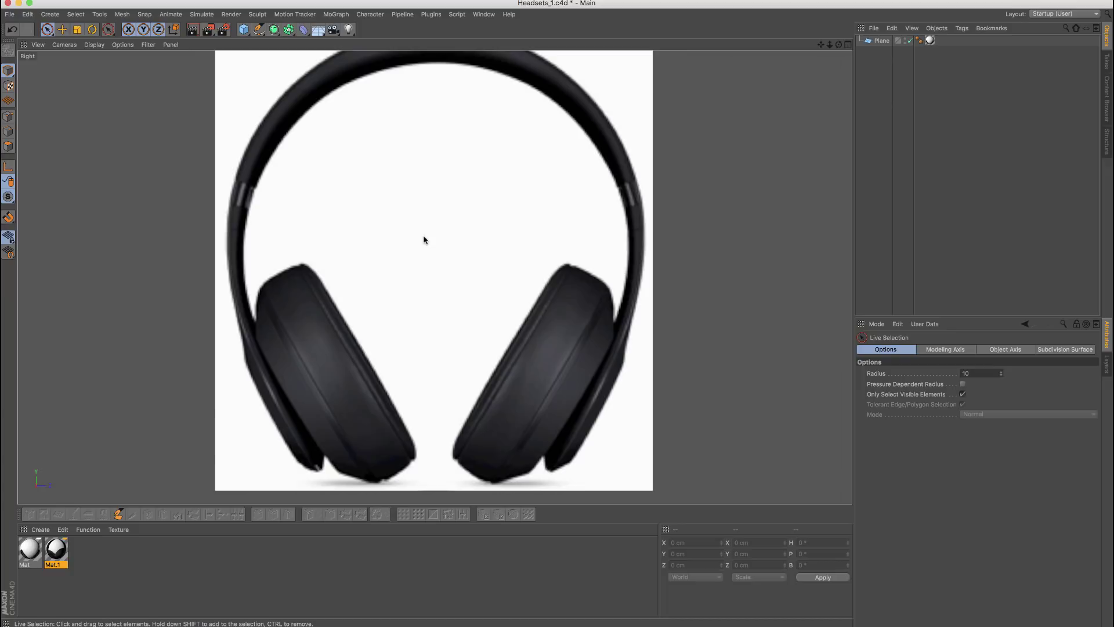
pyautogui.scroll(-3, 424, 238)
pyautogui.scroll(3, 426, 227)
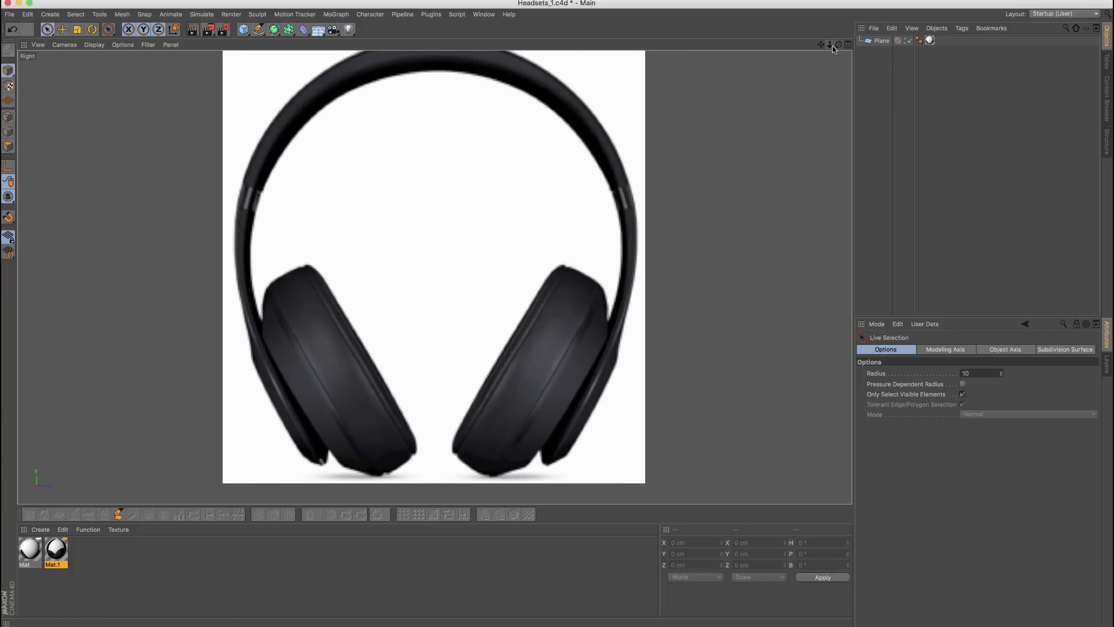
pyautogui.moveTo(832, 48)
pyautogui.mouseDown()
pyautogui.moveTo(806, 43)
pyautogui.moveTo(819, 51)
pyautogui.mouseUp()
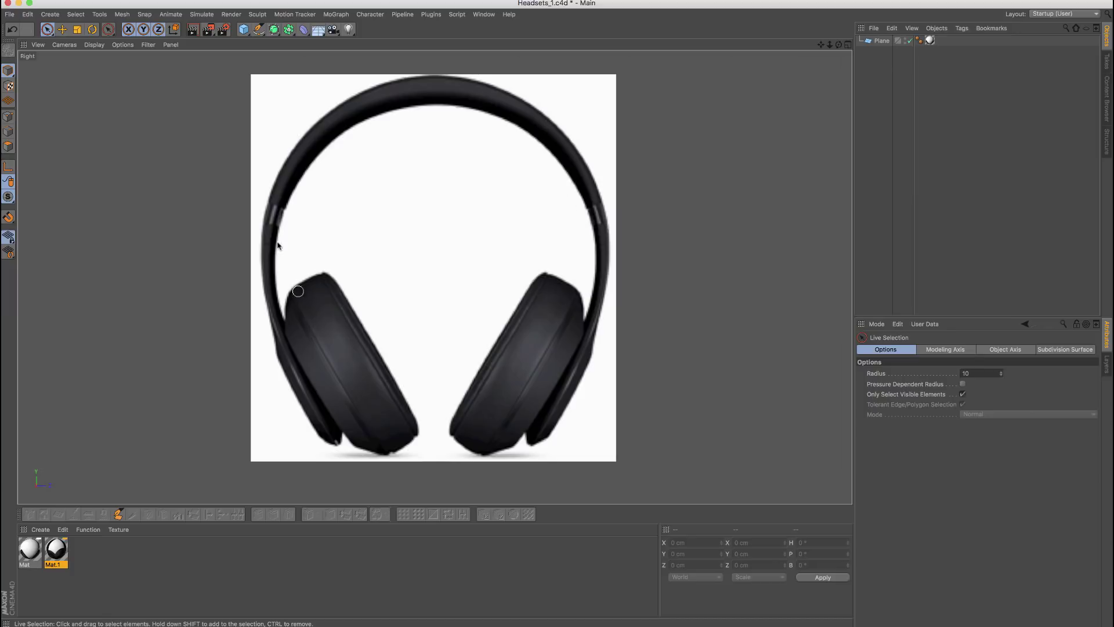
# Step: Add a Tube primitive and orbit the four-view Perspective to see both plane and tube
pyautogui.click(244, 30)
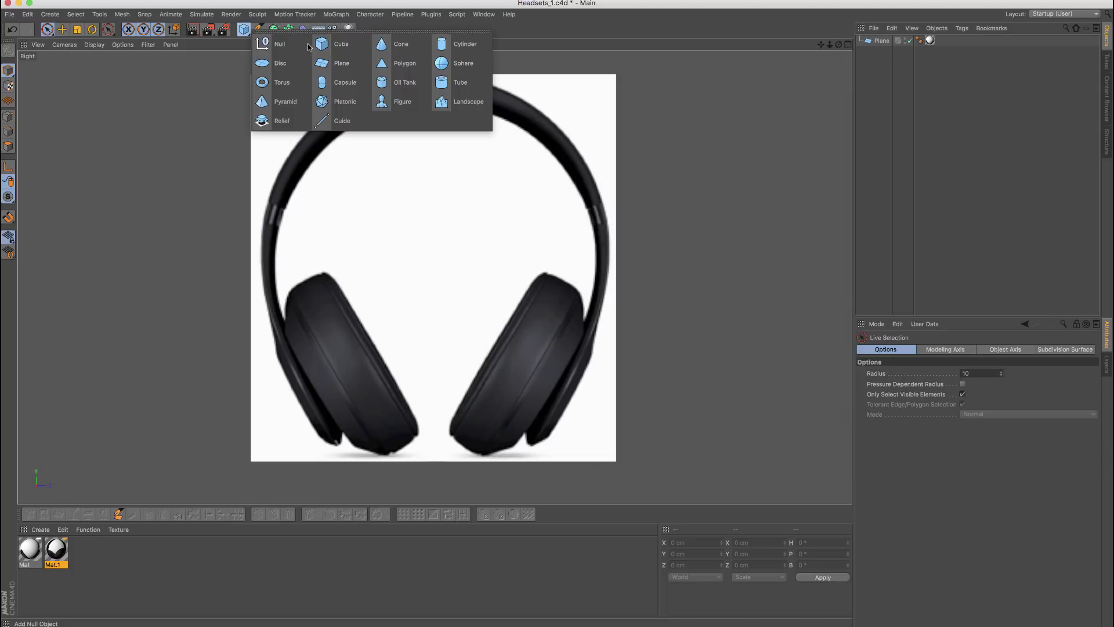
pyautogui.click(451, 82)
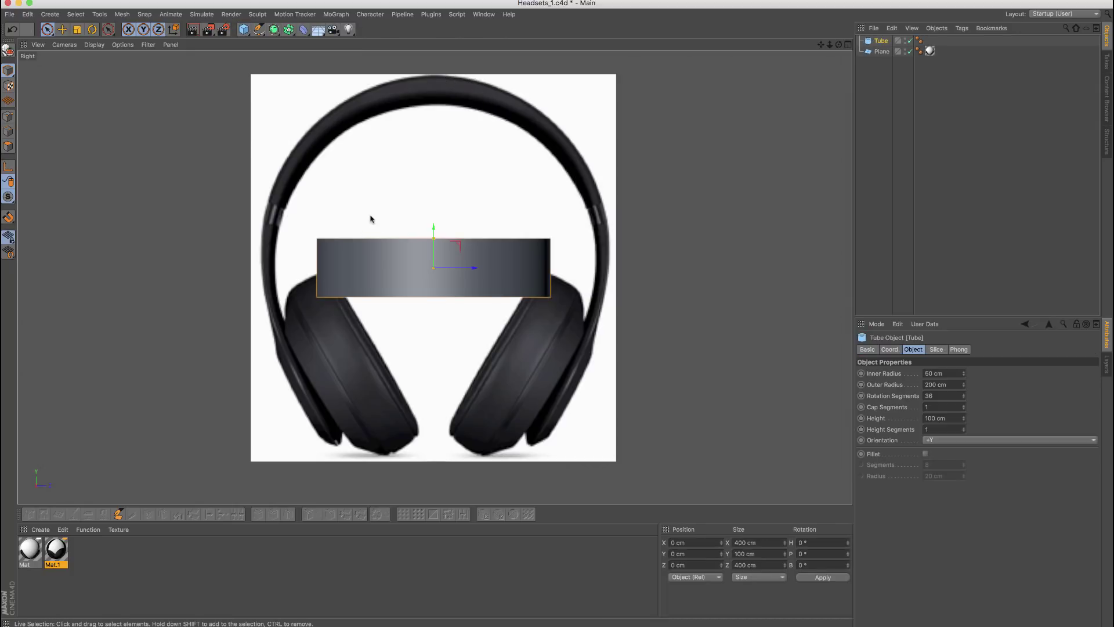
pyautogui.click(847, 45)
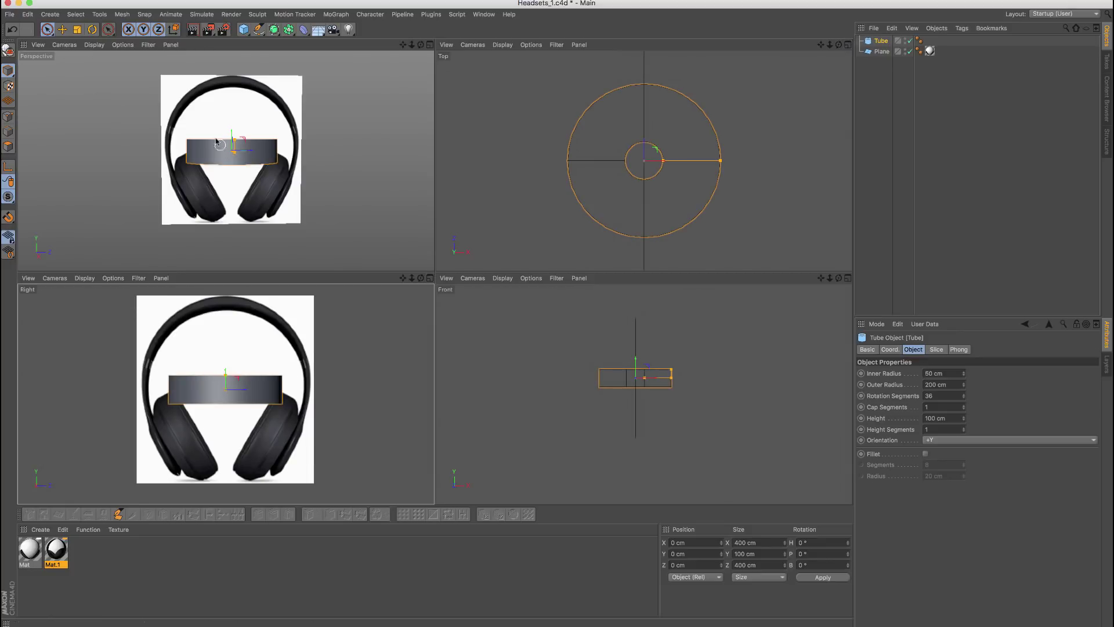
pyautogui.keyDown('alt'); pyautogui.moveTo(225, 130); pyautogui.dragTo(329, 216); pyautogui.keyUp('alt')
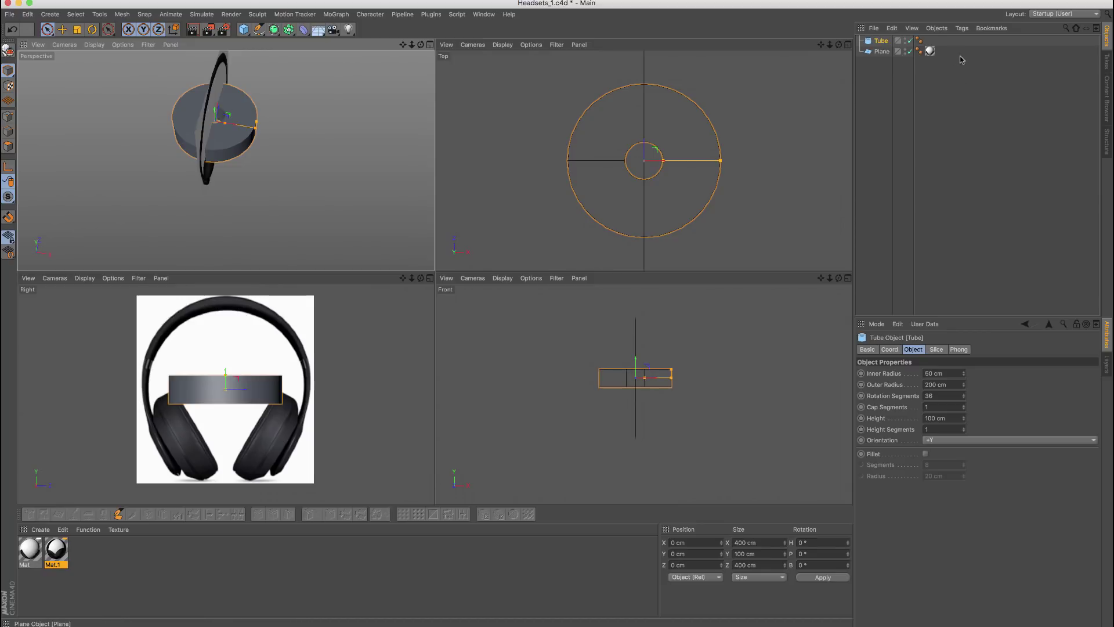
# Step: Slide the reference Plane left along X, then reselect the Tube and maximize the Right view
pyautogui.click(876, 51)
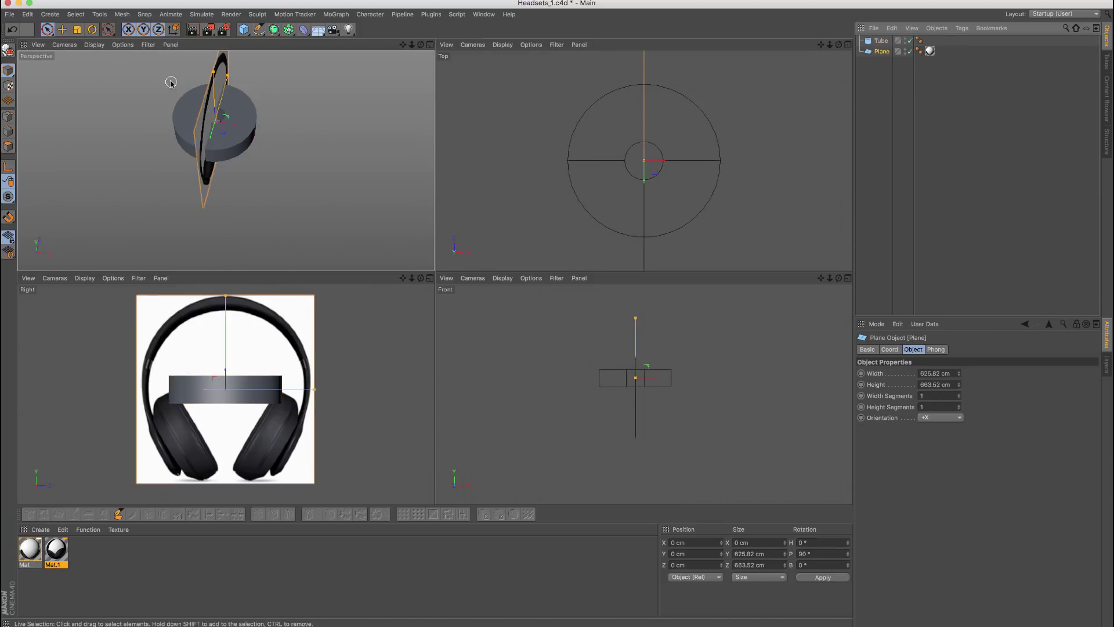
pyautogui.click(62, 29)
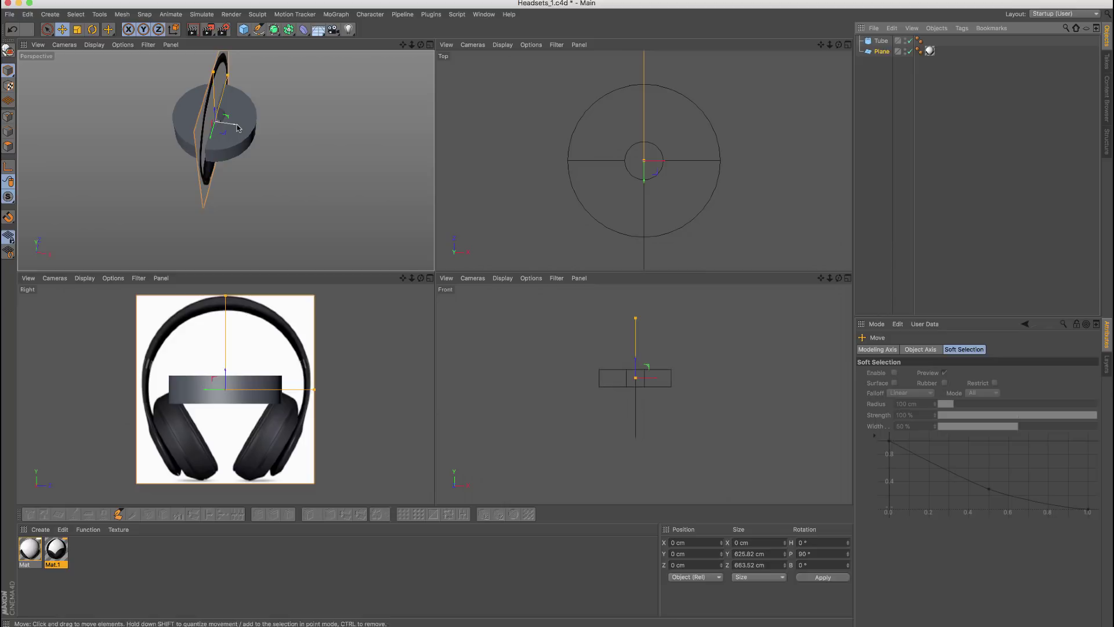
pyautogui.moveTo(236, 126); pyautogui.dragTo(165, 121)
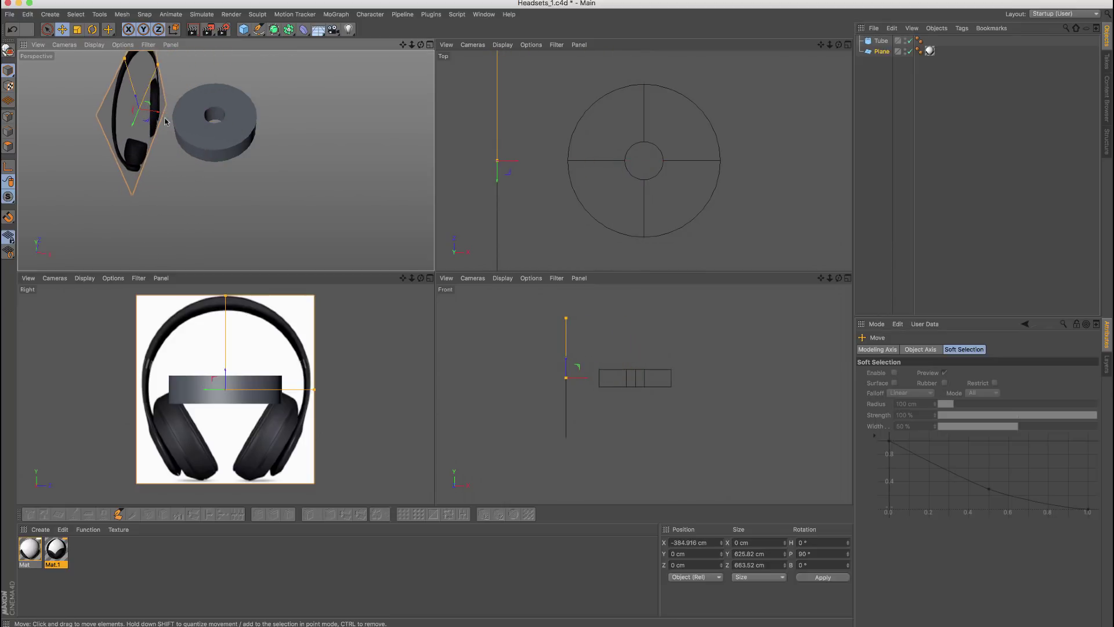
pyautogui.click(226, 116)
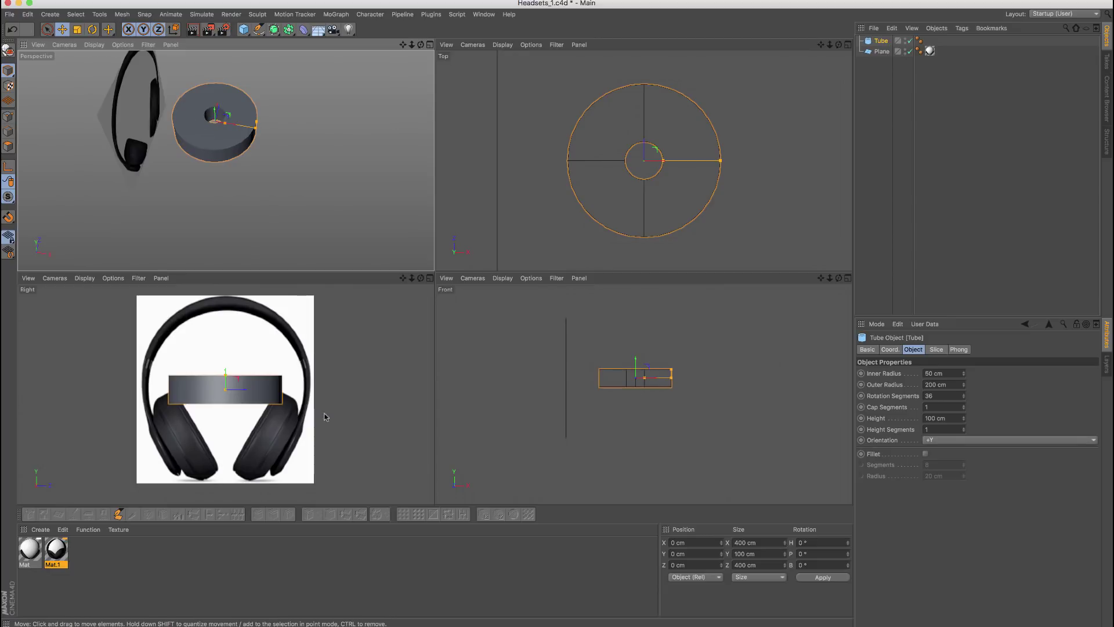
pyautogui.click(430, 278)
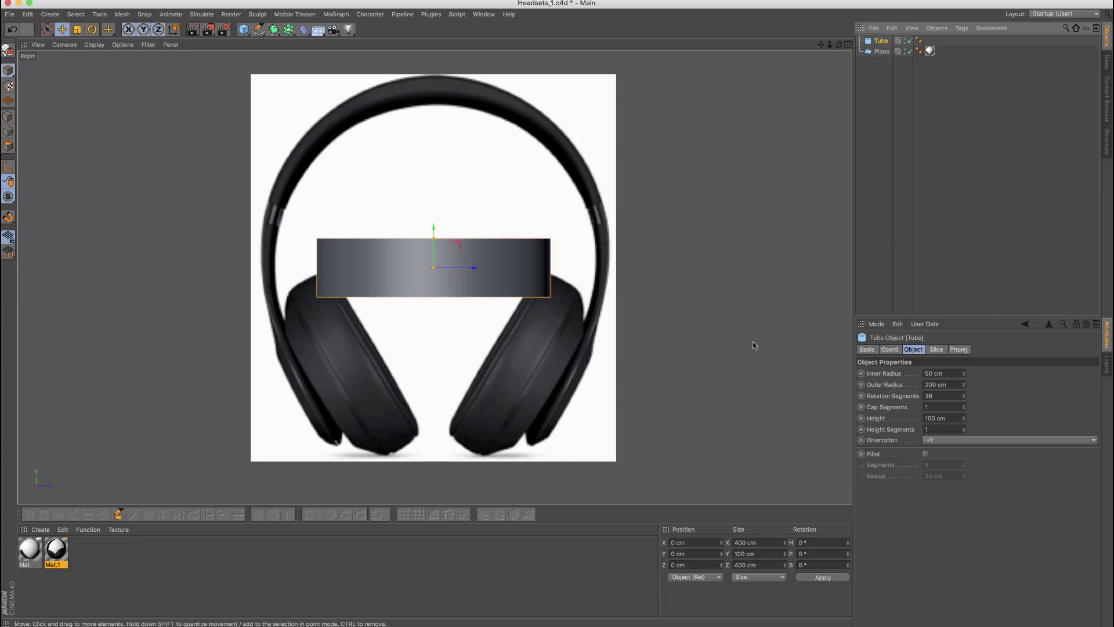
# Step: Turn the Tube to face the Right view by setting its Orientation to -X
pyautogui.press('r')
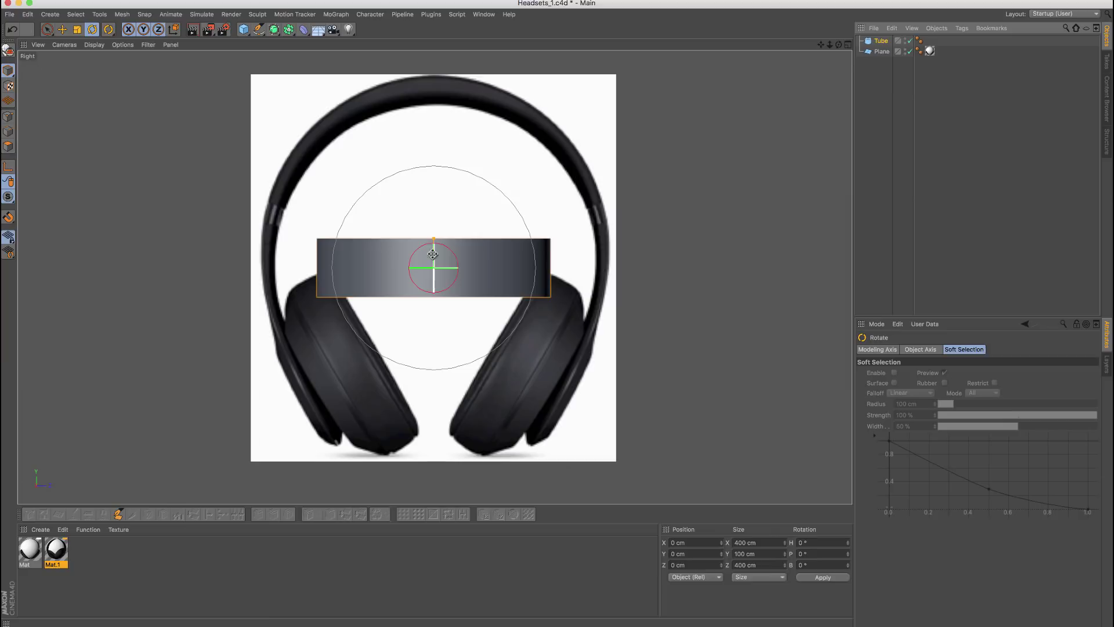
pyautogui.moveTo(433, 251)
pyautogui.mouseDown()
pyautogui.moveTo(427, 370)
pyautogui.moveTo(434, 271)
pyautogui.mouseUp()
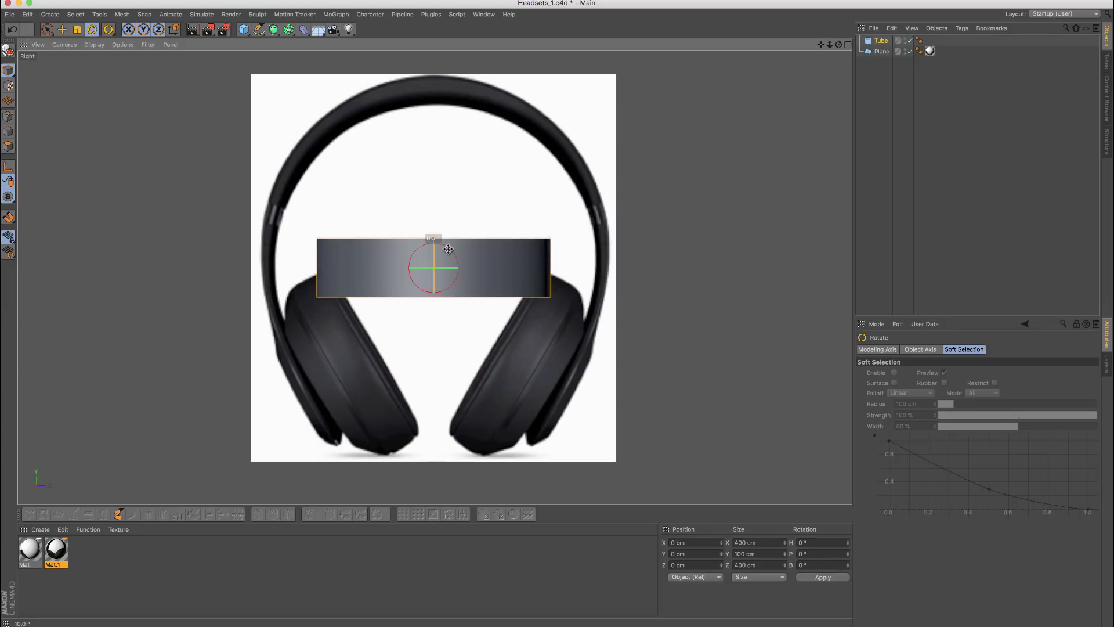
pyautogui.click(881, 41)
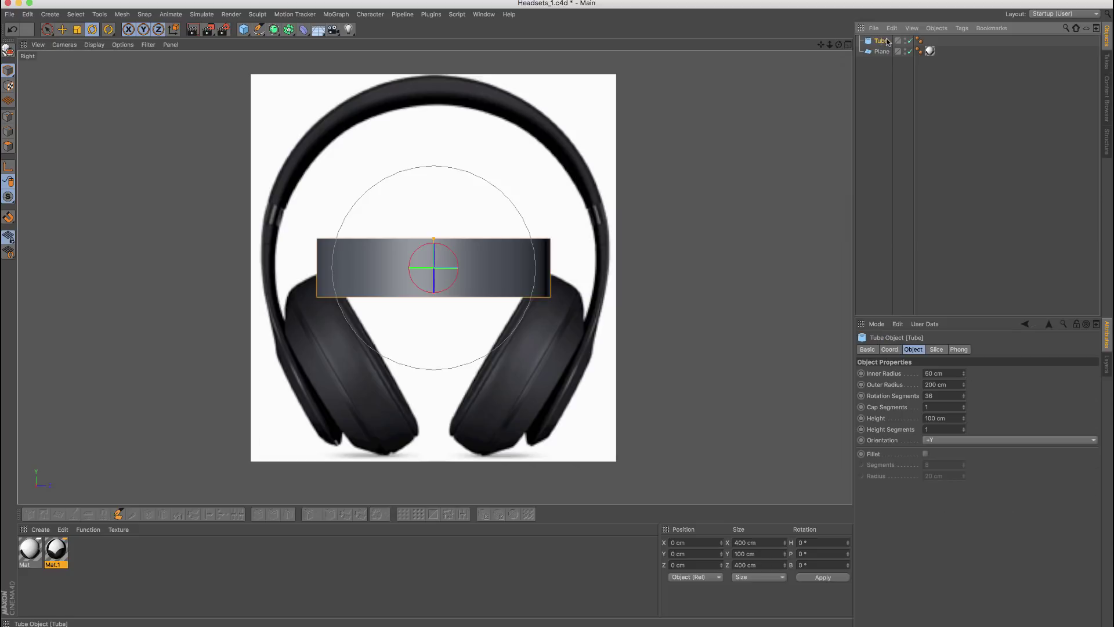
pyautogui.click(929, 440)
pyautogui.click(933, 459)
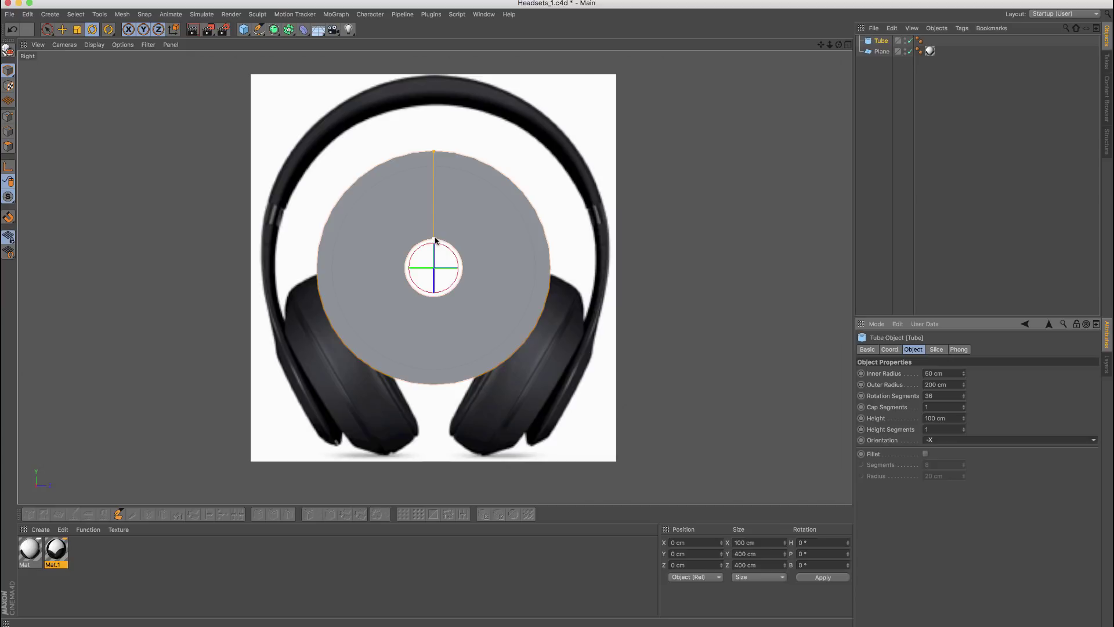
# Step: Widen the Tube's hole to an inner radius of about 168.955 cm, forming a thin ring
pyautogui.moveTo(435, 239); pyautogui.dragTo(433, 169)
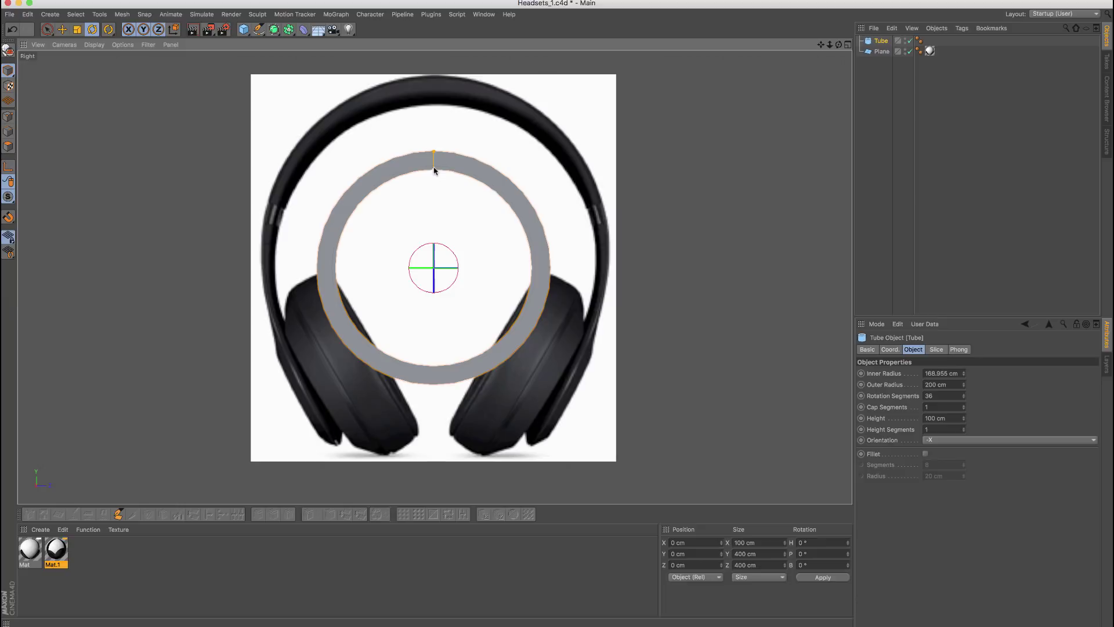
pyautogui.moveTo(434, 167)
pyautogui.mouseDown()
pyautogui.moveTo(432, 203)
pyautogui.moveTo(434, 169)
pyautogui.mouseUp()
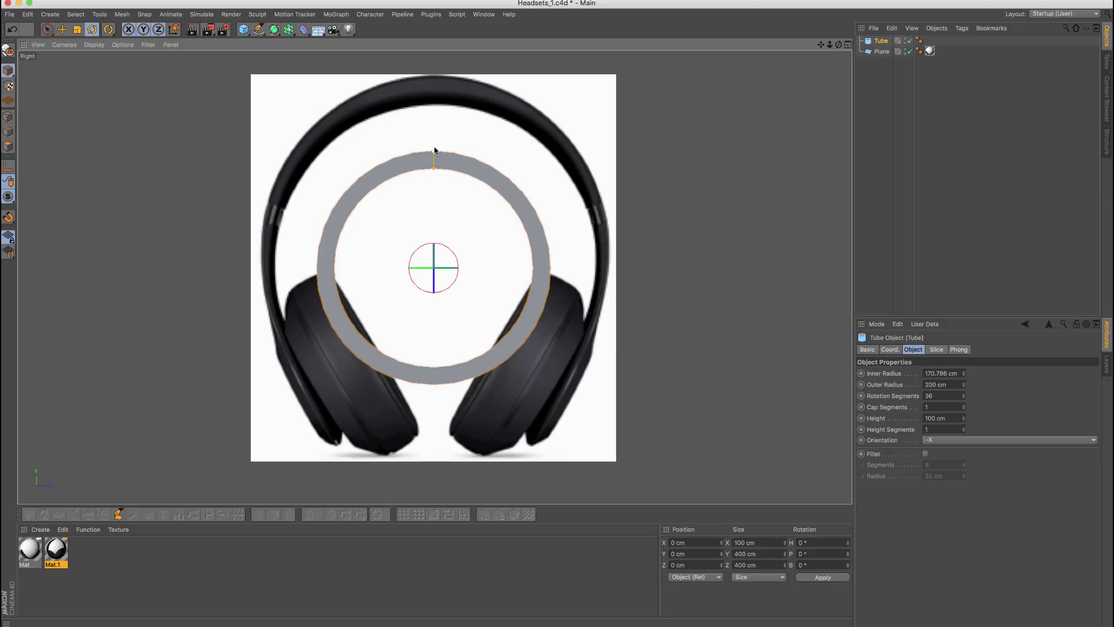
pyautogui.moveTo(434, 168); pyautogui.dragTo(434, 170)
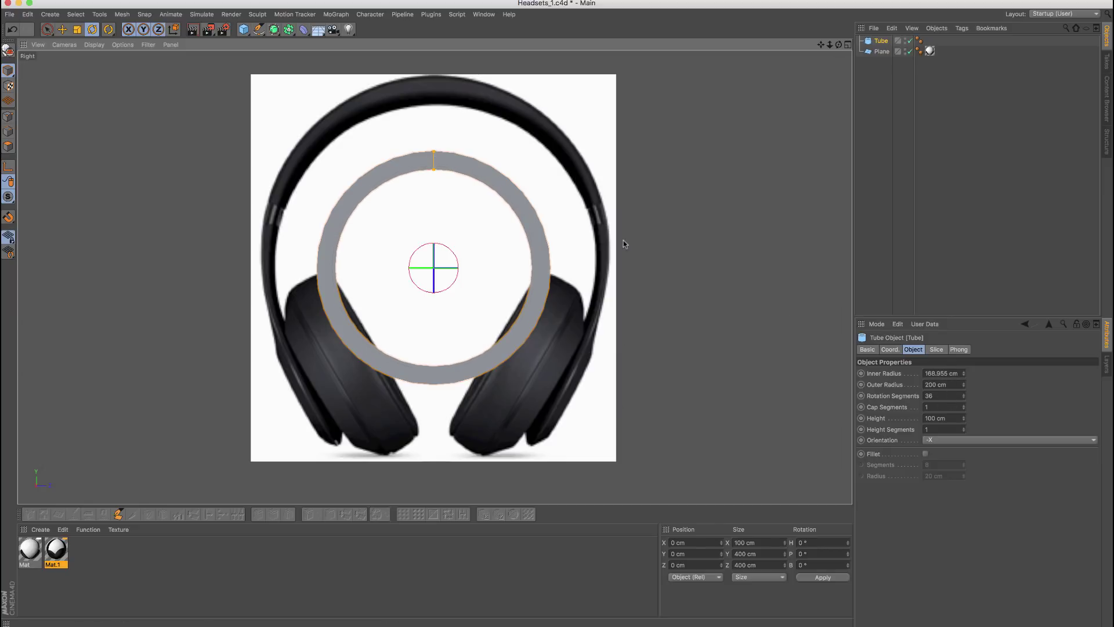
# Step: Scale the Tube to 308 cm outer and 260.191 cm inner radius, then show its Basic properties
pyautogui.click(77, 30)
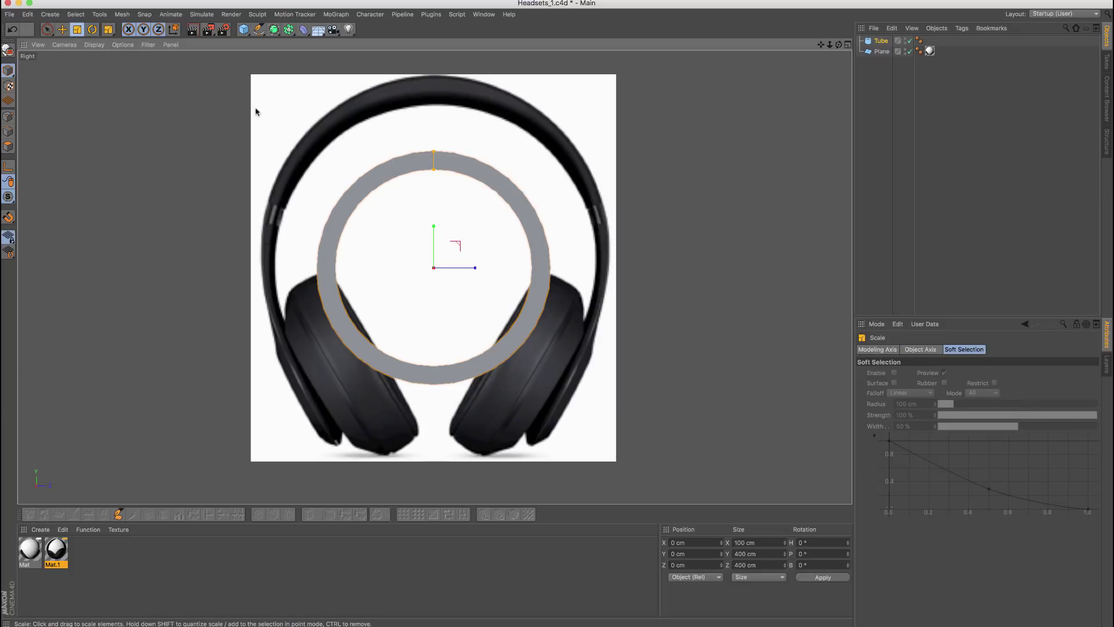
pyautogui.moveTo(642, 193); pyautogui.dragTo(974, 195)
pyautogui.moveTo(484, 183); pyautogui.dragTo(456, 184)
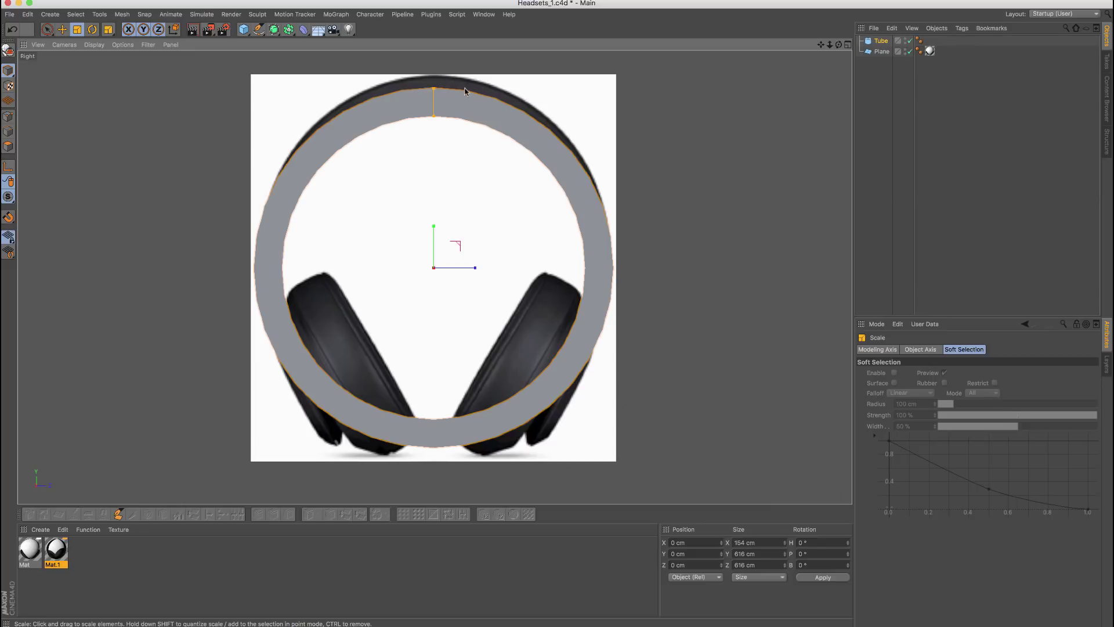
pyautogui.click(883, 41)
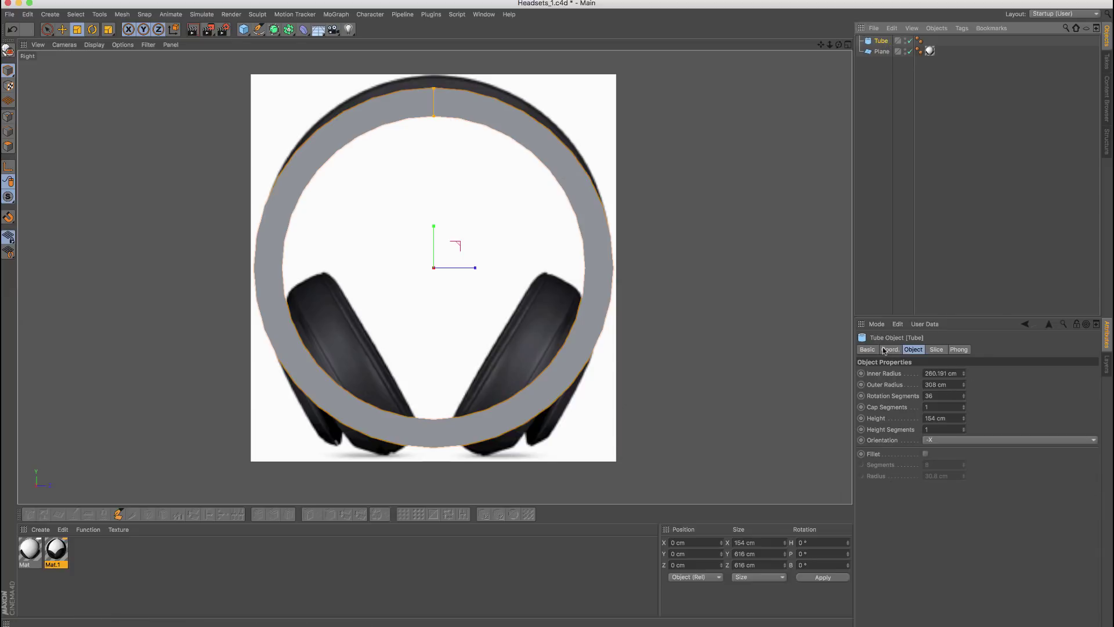
pyautogui.click(873, 350)
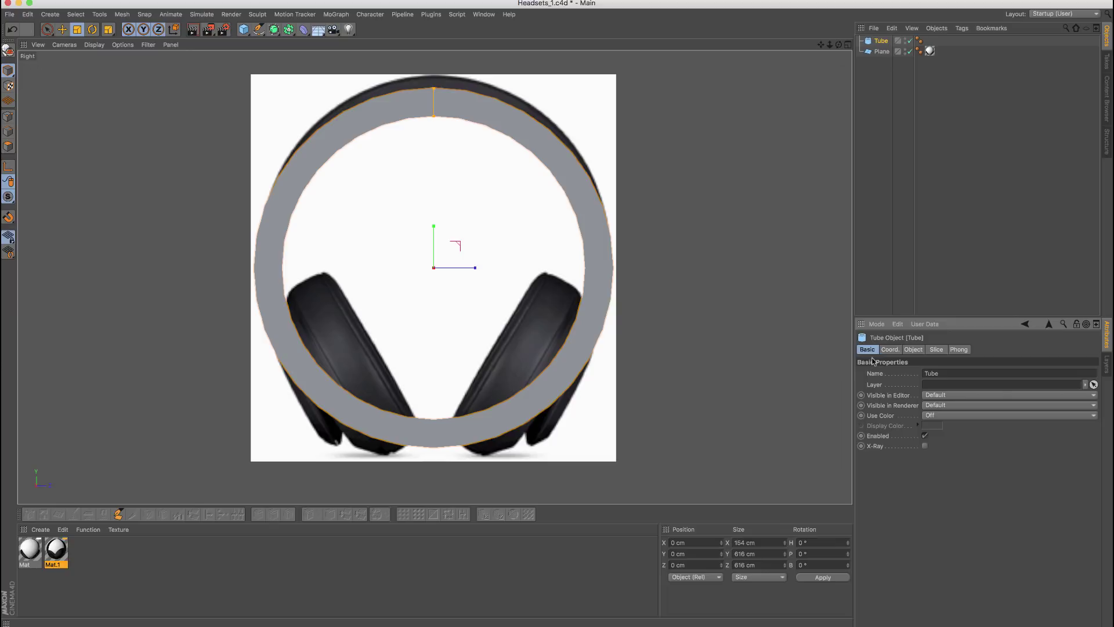
# Step: Enable X-Ray on the Tube and set the display to Gouraud Shading (Lines)
pyautogui.click(926, 446)
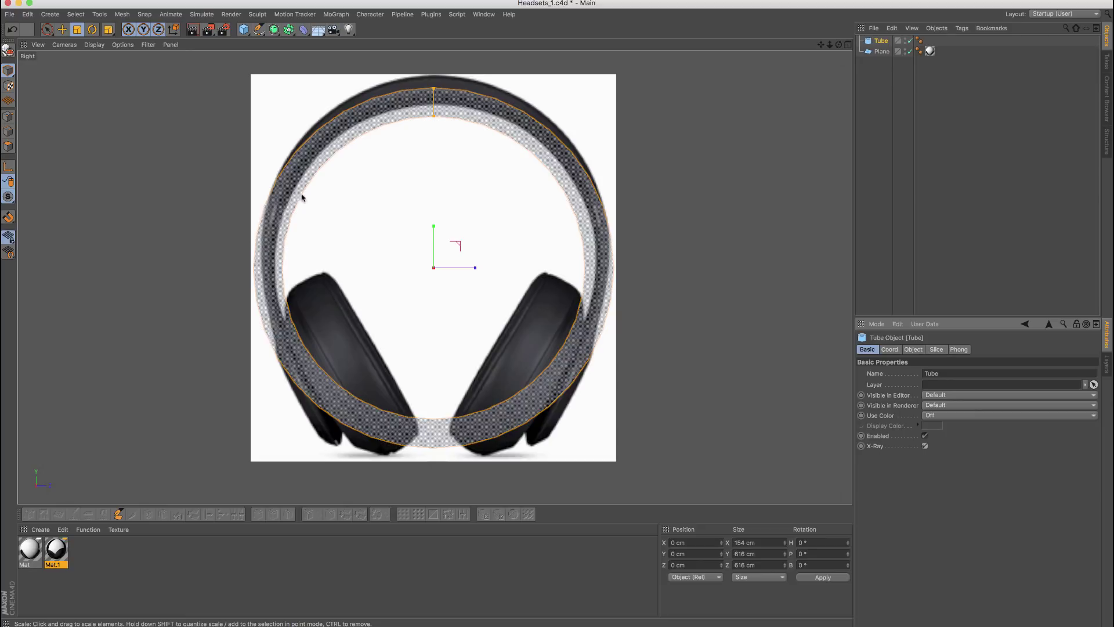
pyautogui.click(100, 46)
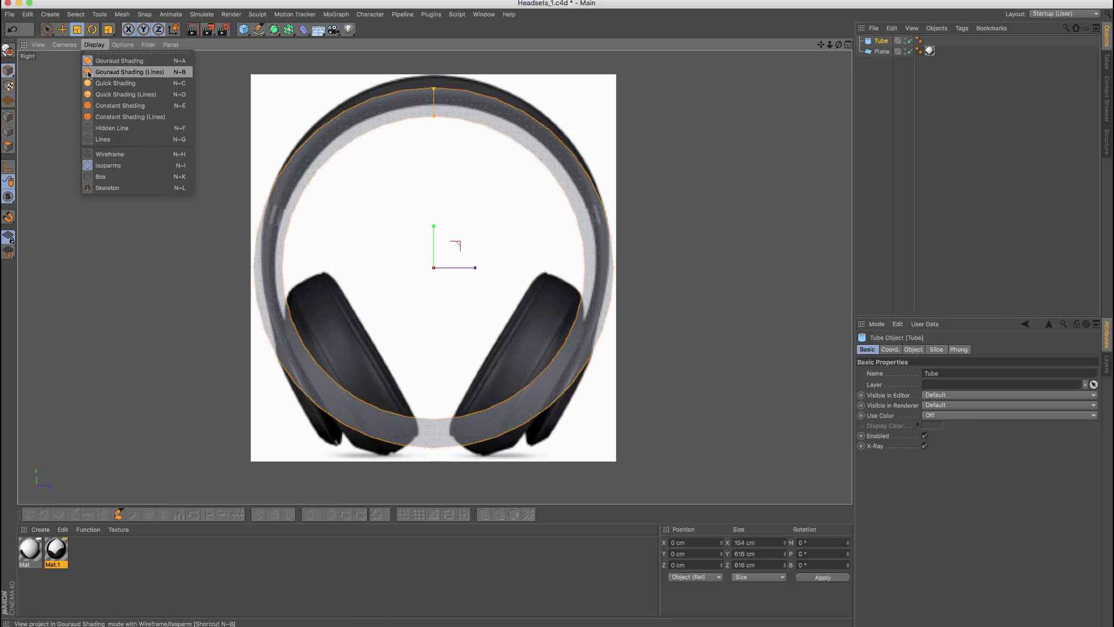
pyautogui.click(144, 72)
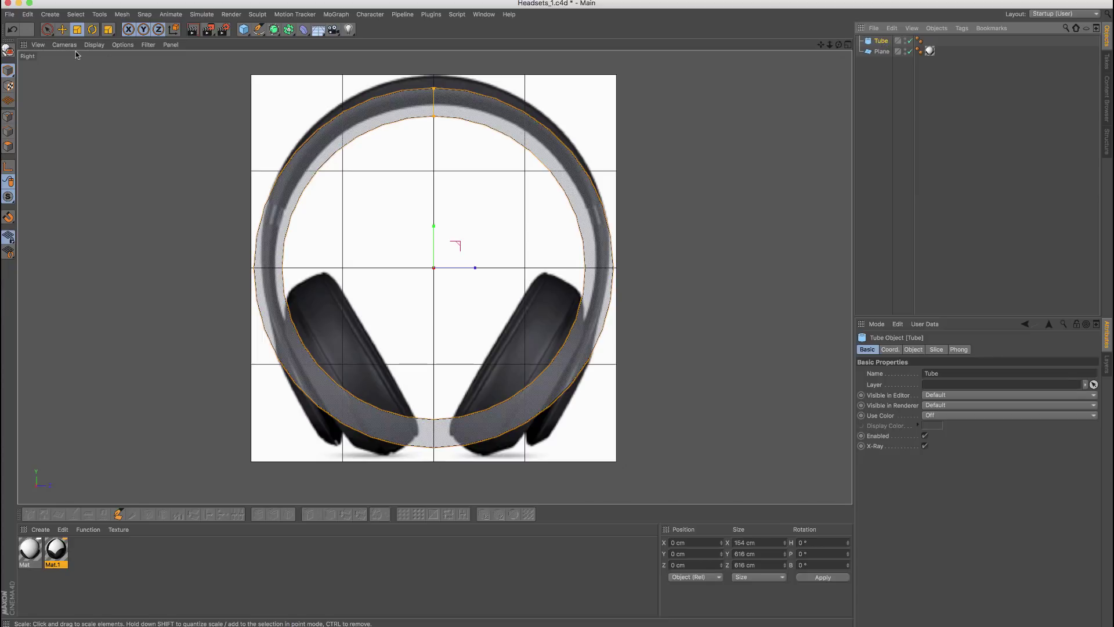
# Step: Check the Plane's coordinate and object settings, then switch the viewport display to Wireframe
pyautogui.click(883, 52)
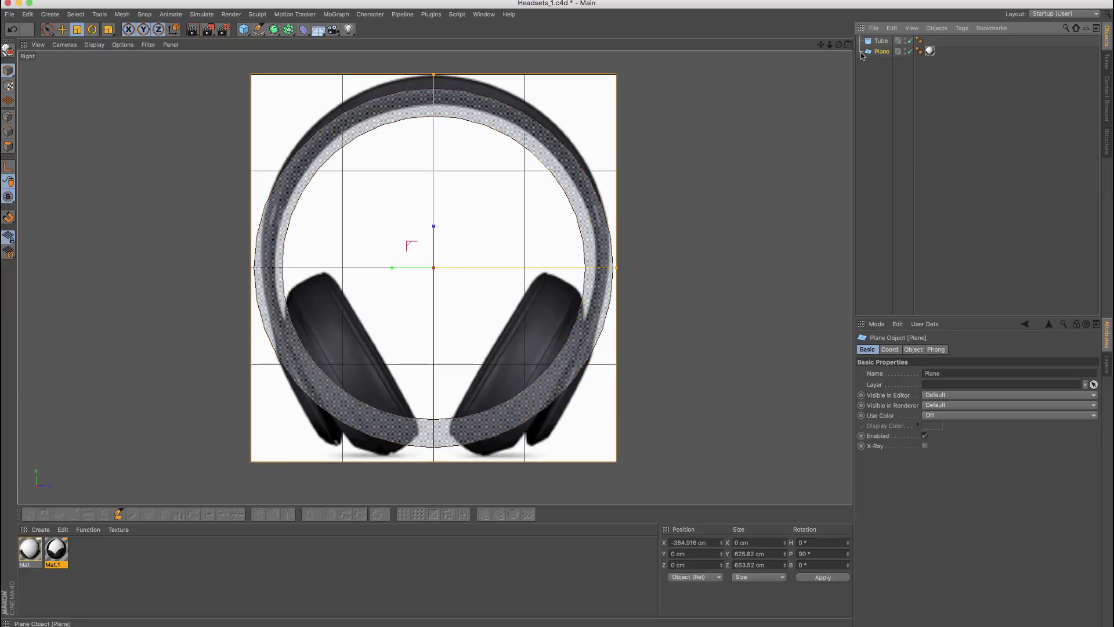
pyautogui.click(890, 349)
pyautogui.click(913, 349)
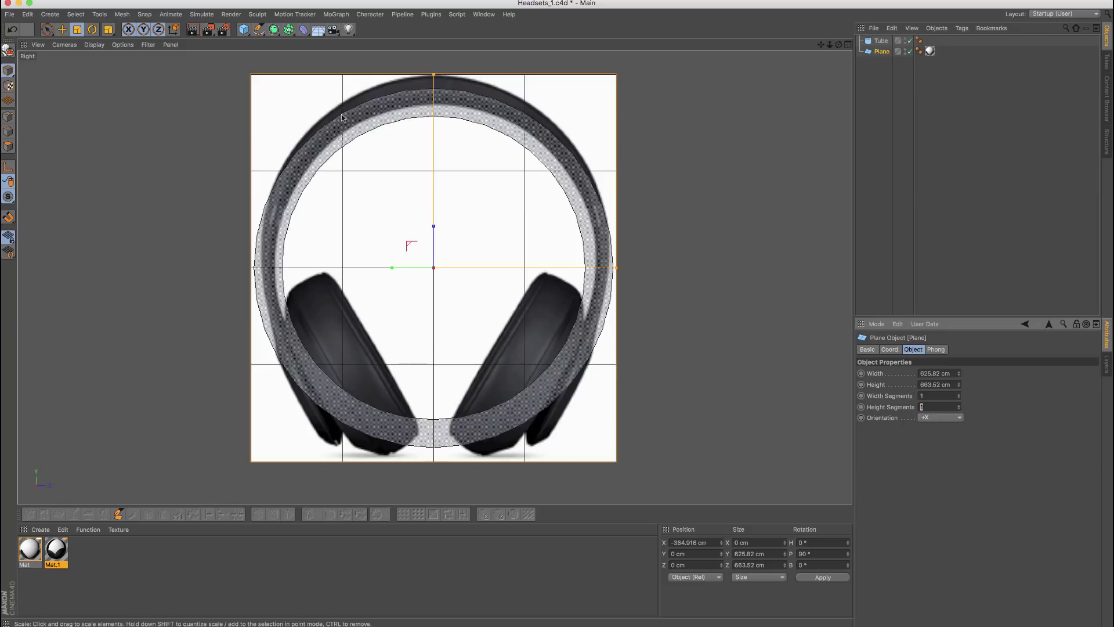
pyautogui.click(94, 45)
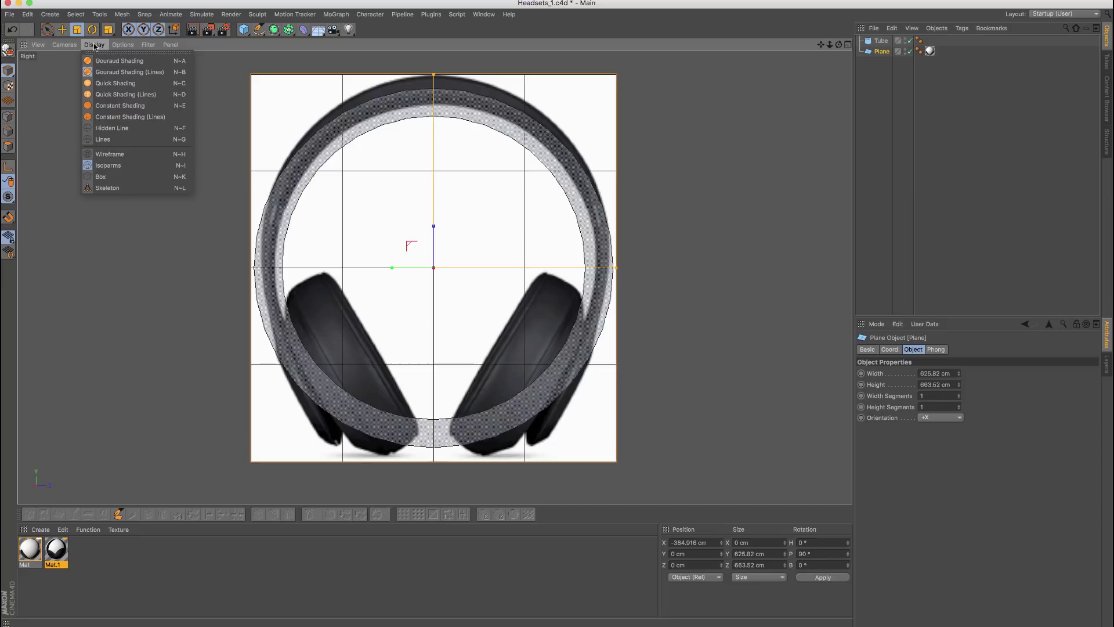
pyautogui.click(115, 153)
pyautogui.click(94, 45)
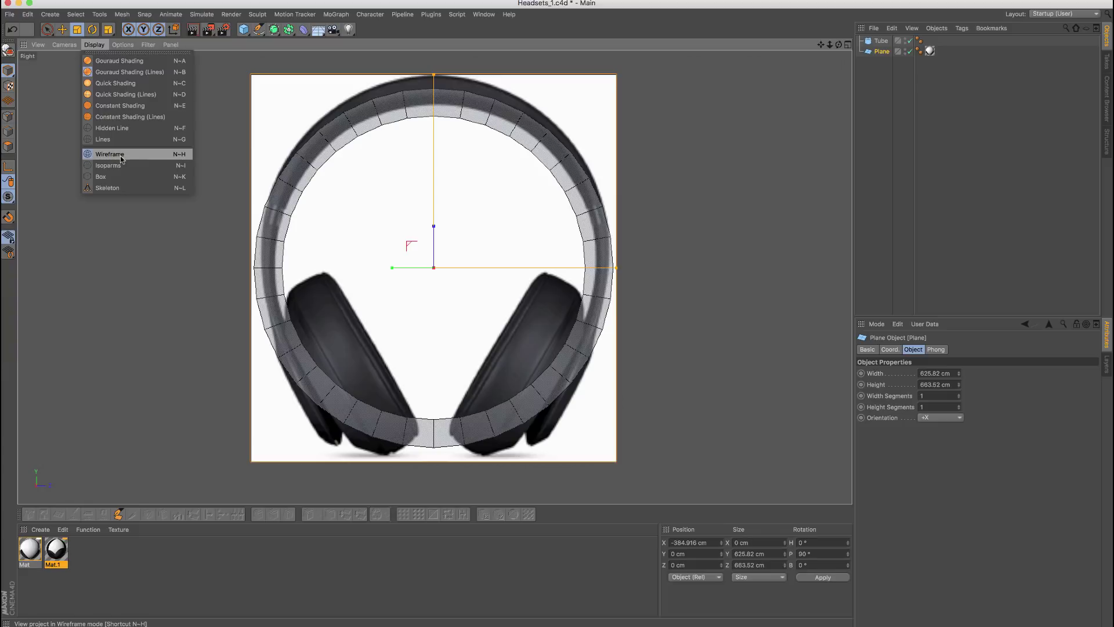
pyautogui.click(121, 156)
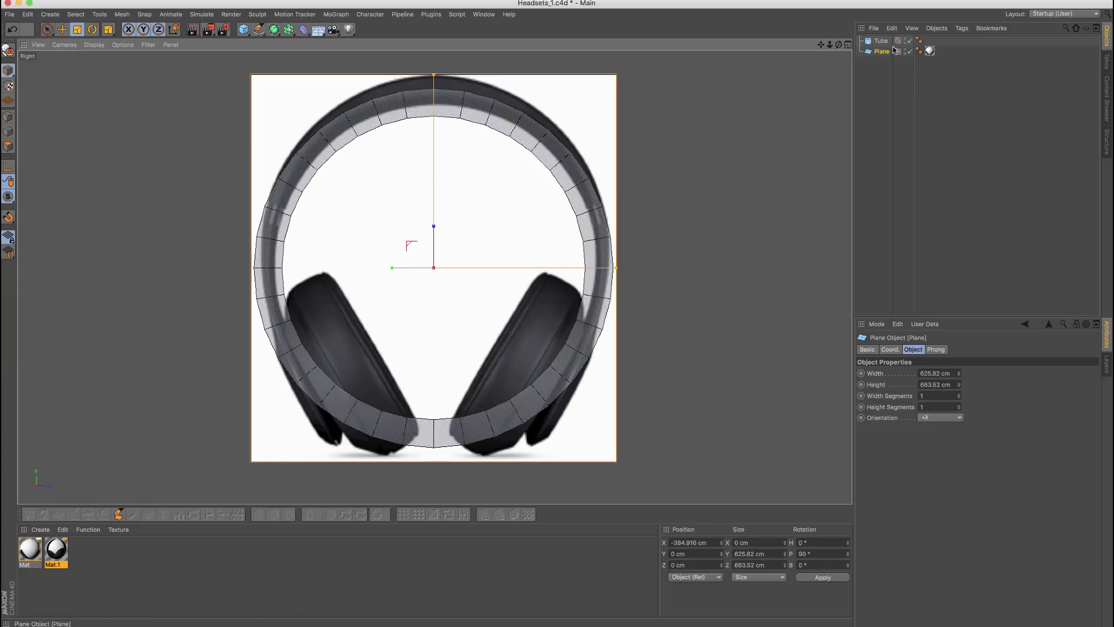
# Step: Reselect the Tube and check its Rotation Segments value of 36
pyautogui.click(544, 177)
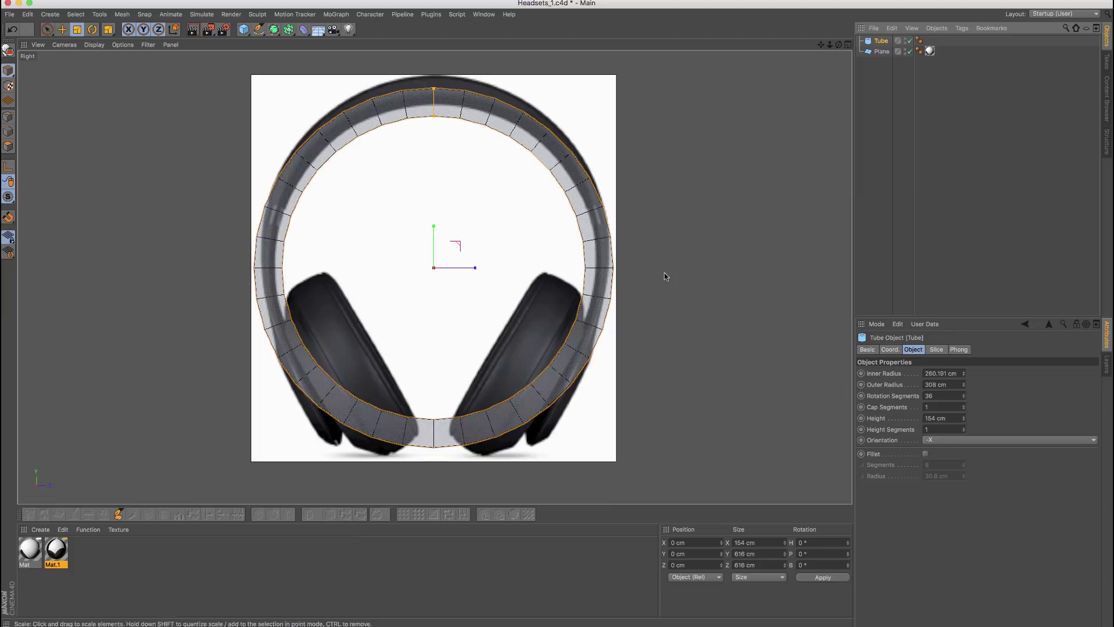
pyautogui.click(942, 395)
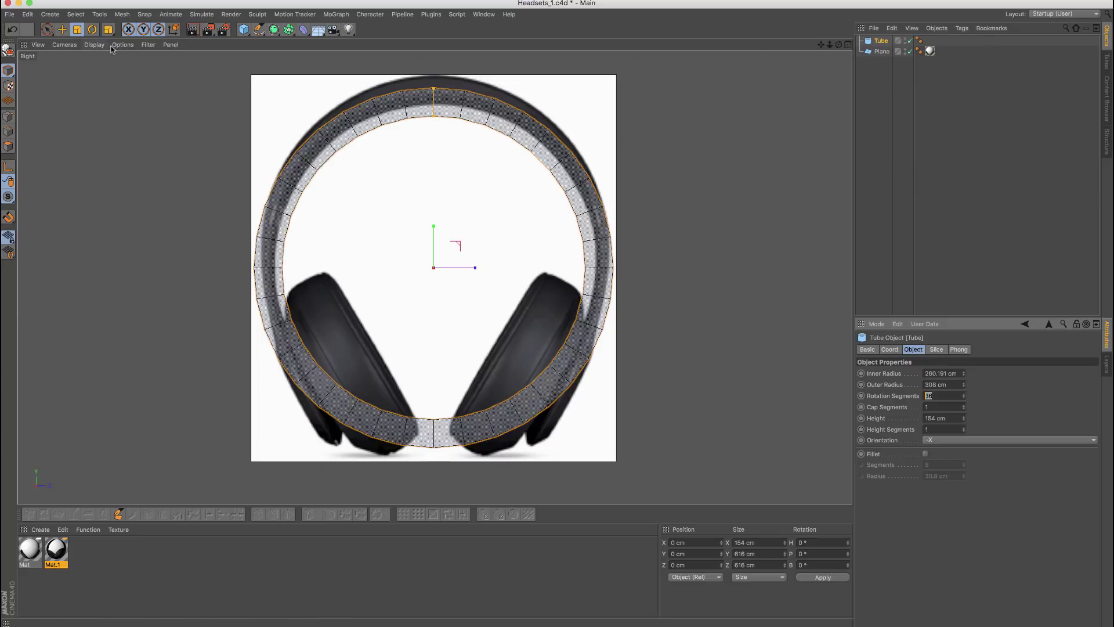
# Step: Scale the Tube to about 656 cm and nudge it to Y 2.745 cm, Z 4.575 cm
pyautogui.click(83, 32)
pyautogui.moveTo(173, 186); pyautogui.dragTo(200, 175)
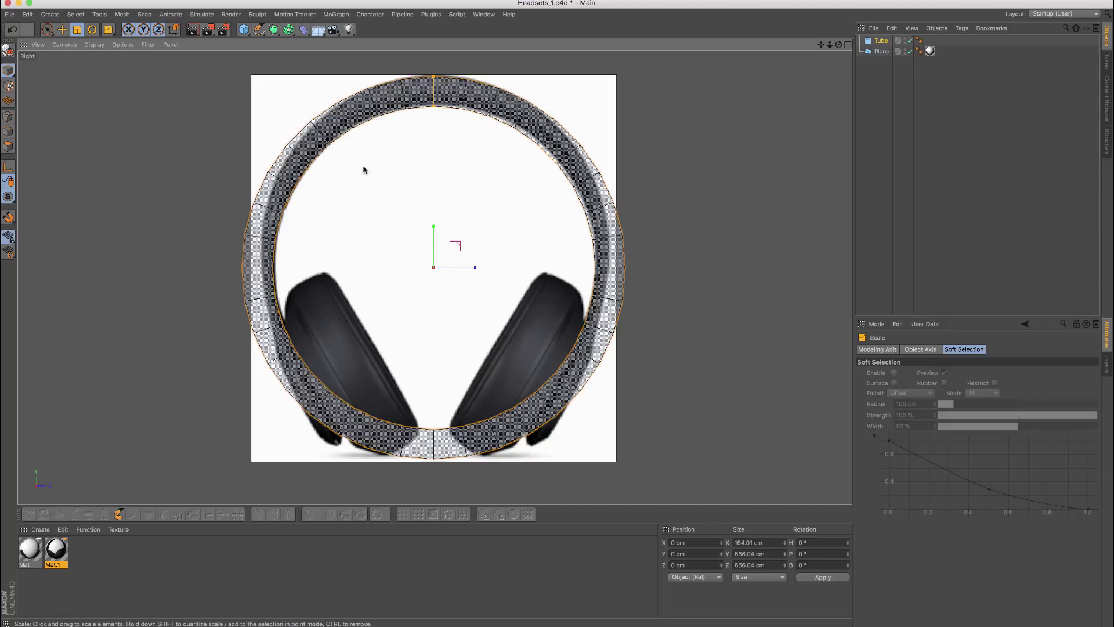
pyautogui.click(63, 29)
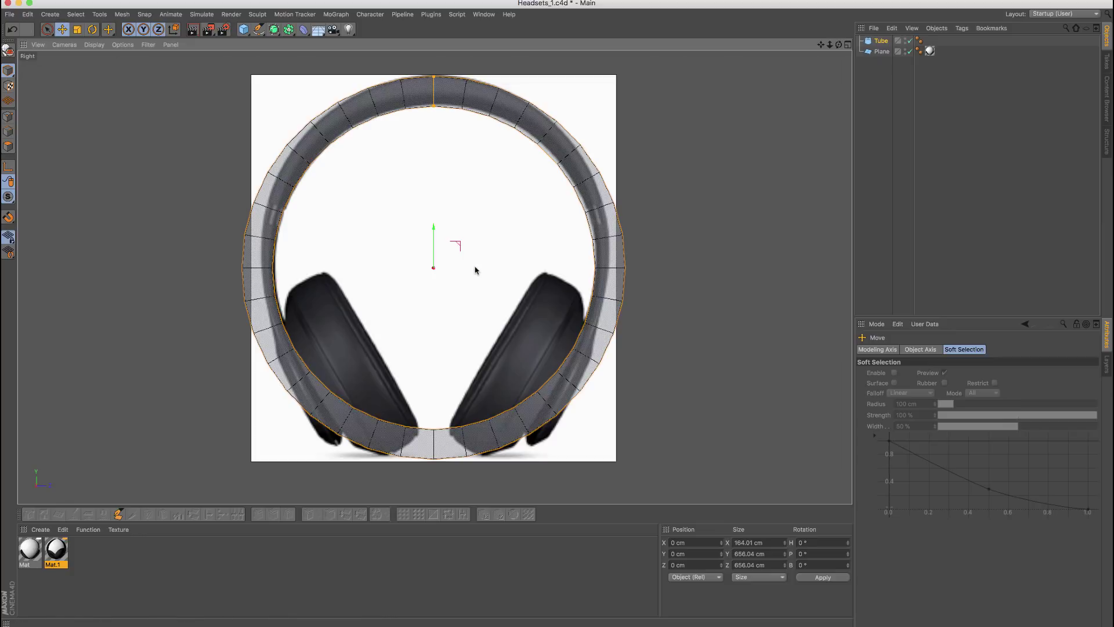
pyautogui.moveTo(475, 270); pyautogui.dragTo(480, 269)
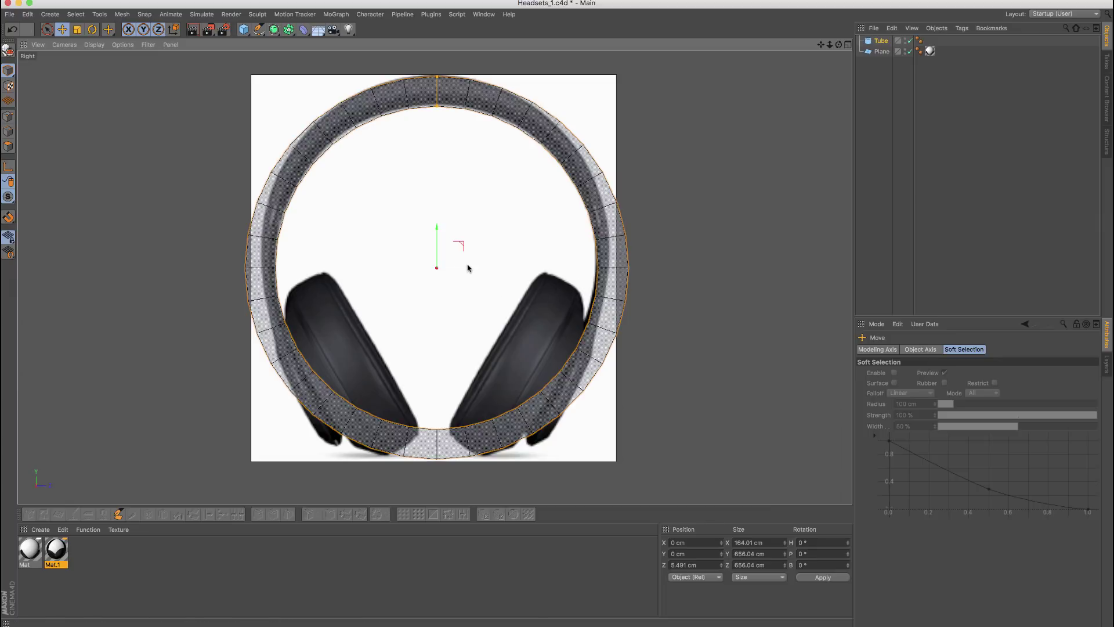
pyautogui.moveTo(470, 268); pyautogui.dragTo(470, 268)
pyautogui.moveTo(438, 236); pyautogui.dragTo(439, 234)
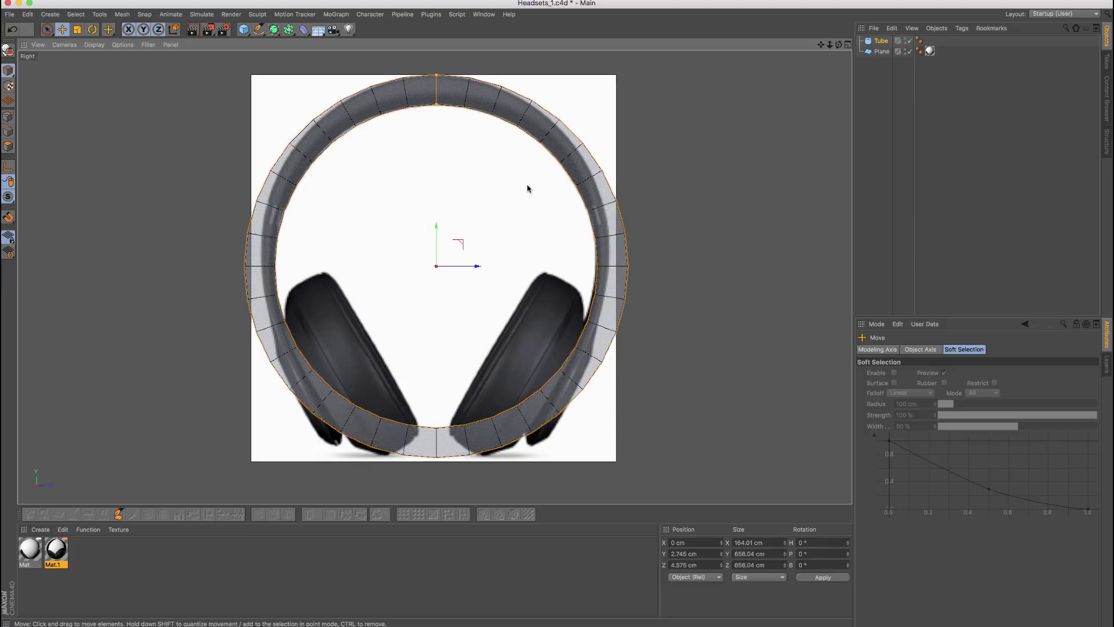
# Step: In four views, orbit to check the Tube's depth, thin it to about 140 cm, and re-maximize the Right view
pyautogui.click(848, 45)
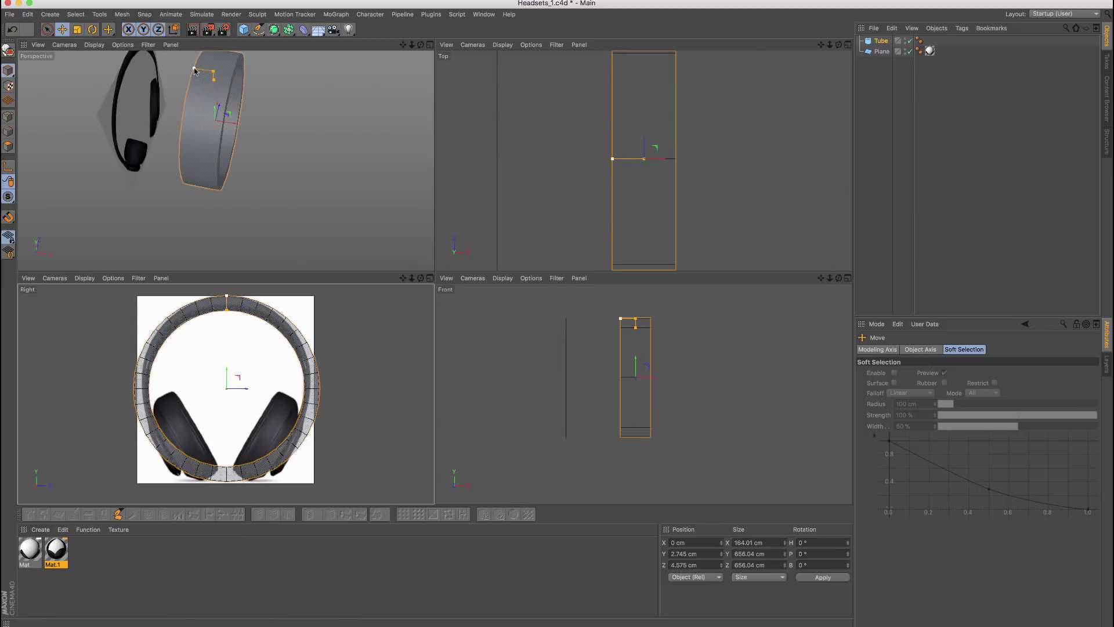
pyautogui.keyDown('alt'); pyautogui.moveTo(204, 71); pyautogui.dragTo(207, 83); pyautogui.keyUp('alt')
pyautogui.keyDown('alt'); pyautogui.moveTo(207, 82); pyautogui.dragTo(216, 139, button='middle'); pyautogui.keyUp('alt')
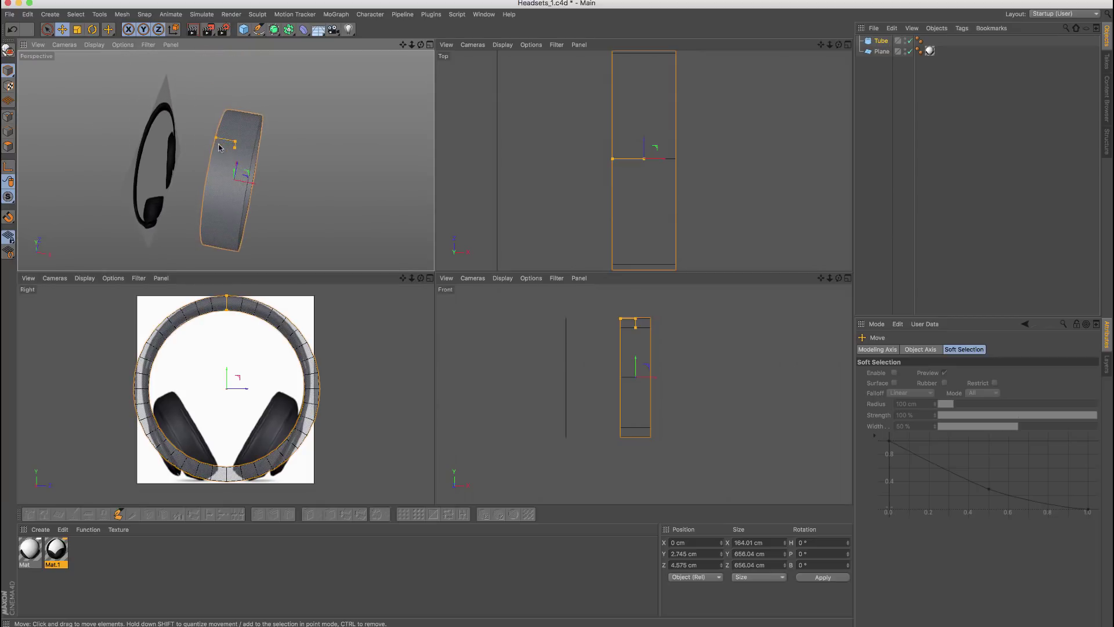
pyautogui.keyDown('alt'); pyautogui.moveTo(215, 140); pyautogui.dragTo(265, 136, button='right'); pyautogui.keyUp('alt')
pyautogui.moveTo(265, 135)
pyautogui.keyDown('alt'); pyautogui.mouseDown()
pyautogui.moveTo(296, 137)
pyautogui.moveTo(214, 139)
pyautogui.moveTo(265, 159)
pyautogui.moveTo(211, 133)
pyautogui.moveTo(224, 116)
pyautogui.moveTo(294, 104)
pyautogui.moveTo(273, 101)
pyautogui.moveTo(279, 92)
pyautogui.mouseUp(); pyautogui.keyUp('alt')
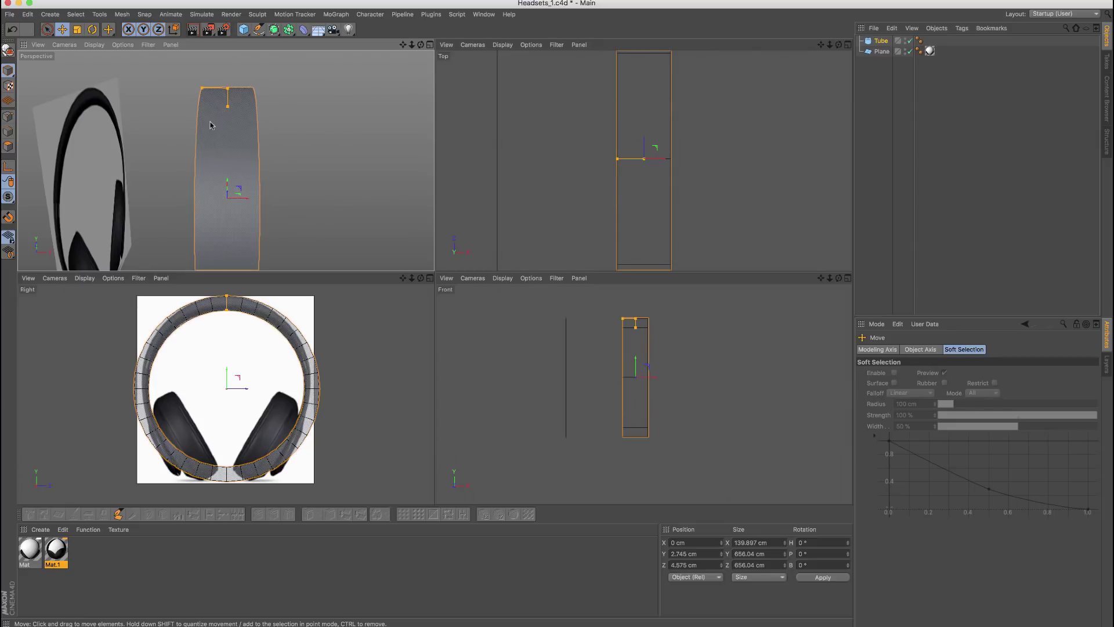
pyautogui.moveTo(204, 135)
pyautogui.keyDown('alt'); pyautogui.mouseDown()
pyautogui.moveTo(253, 123)
pyautogui.moveTo(257, 108)
pyautogui.moveTo(81, 111)
pyautogui.moveTo(267, 137)
pyautogui.moveTo(264, 116)
pyautogui.mouseUp(); pyautogui.keyUp('alt')
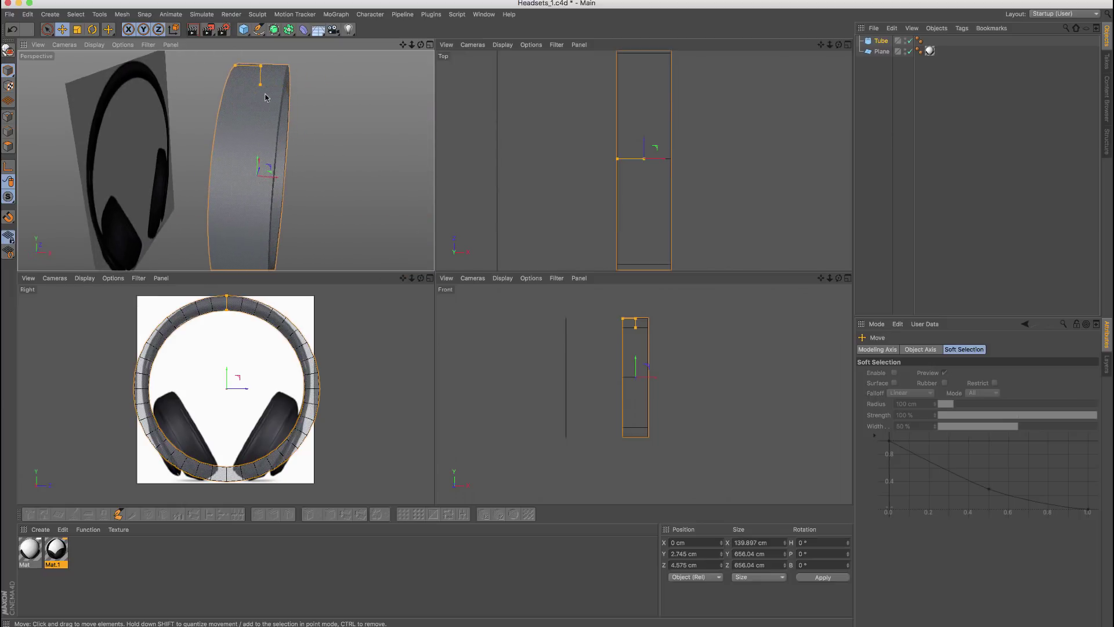
pyautogui.click(430, 279)
pyautogui.click(429, 279)
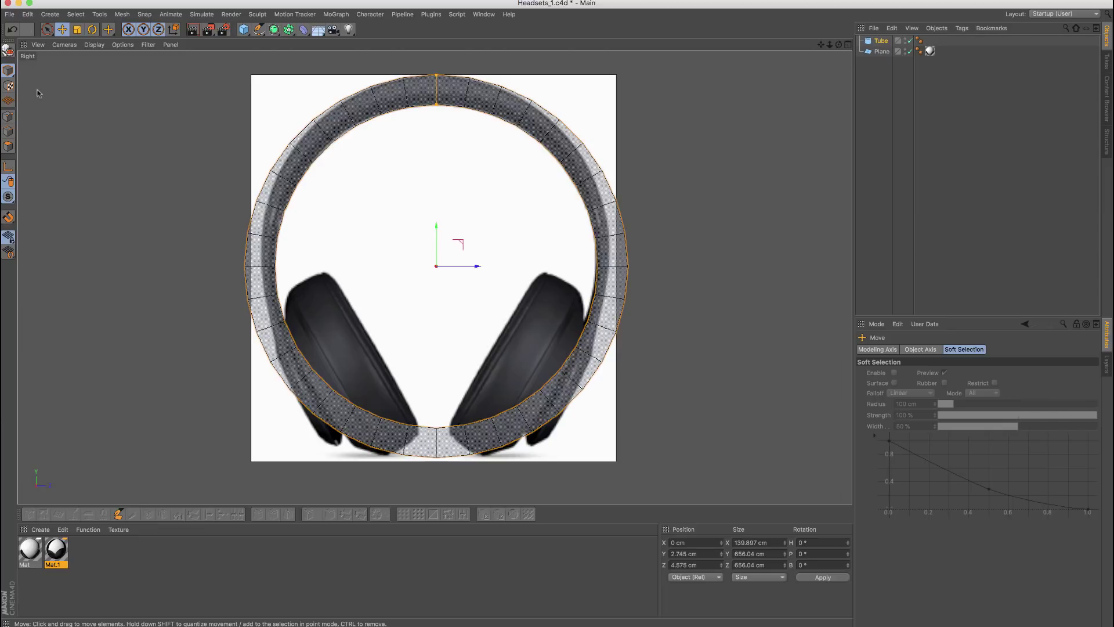
# Step: Adjust the tube's rotation segments, then convert the tube to an editable polygon object
pyautogui.click(588, 166)
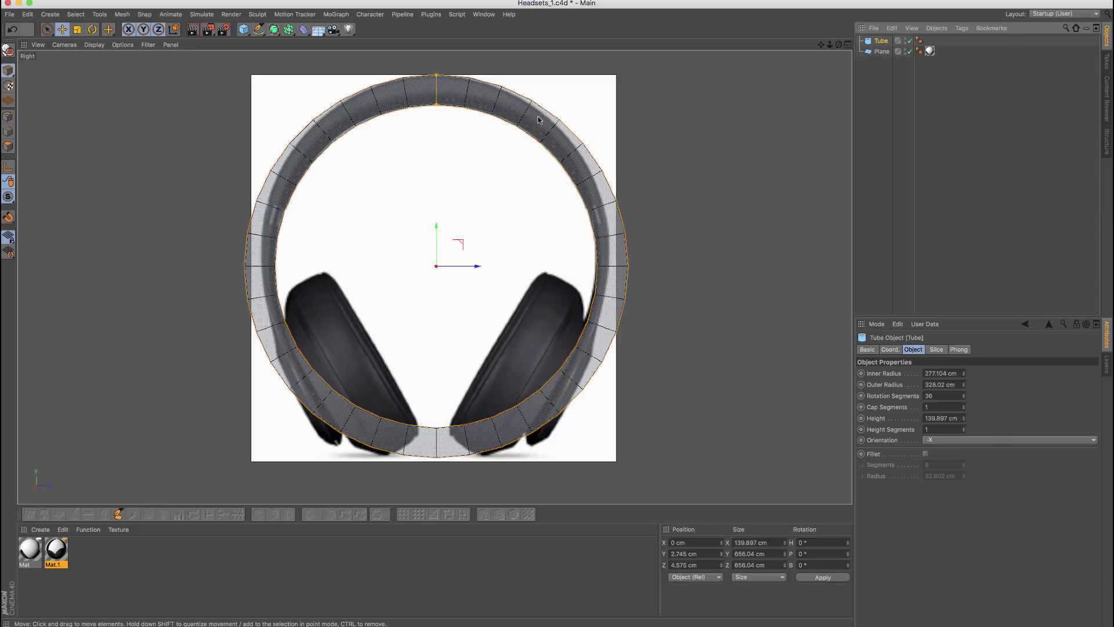
pyautogui.click(937, 395)
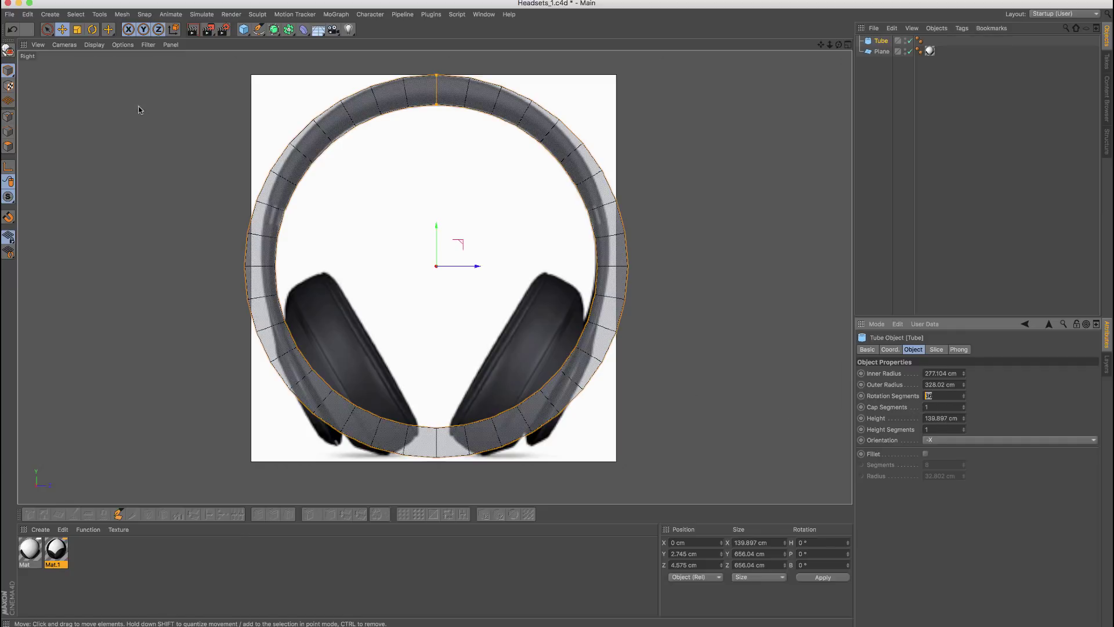
pyautogui.click(9, 52)
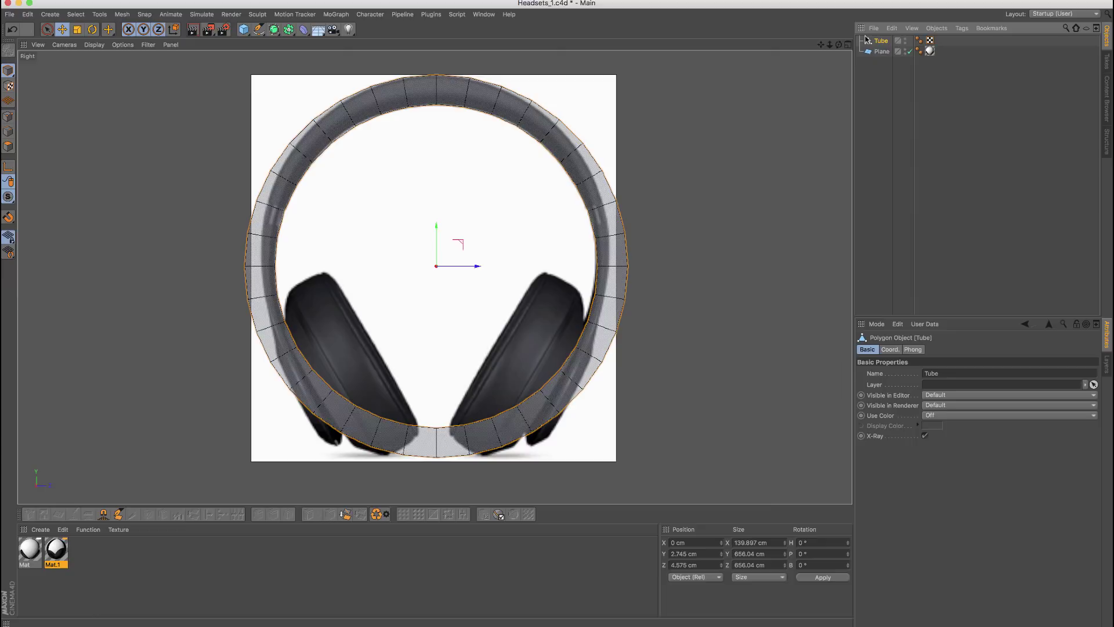
# Step: Switch to Polygon mode and zoom out to see the whole headband
pyautogui.click(8, 131)
pyautogui.click(7, 118)
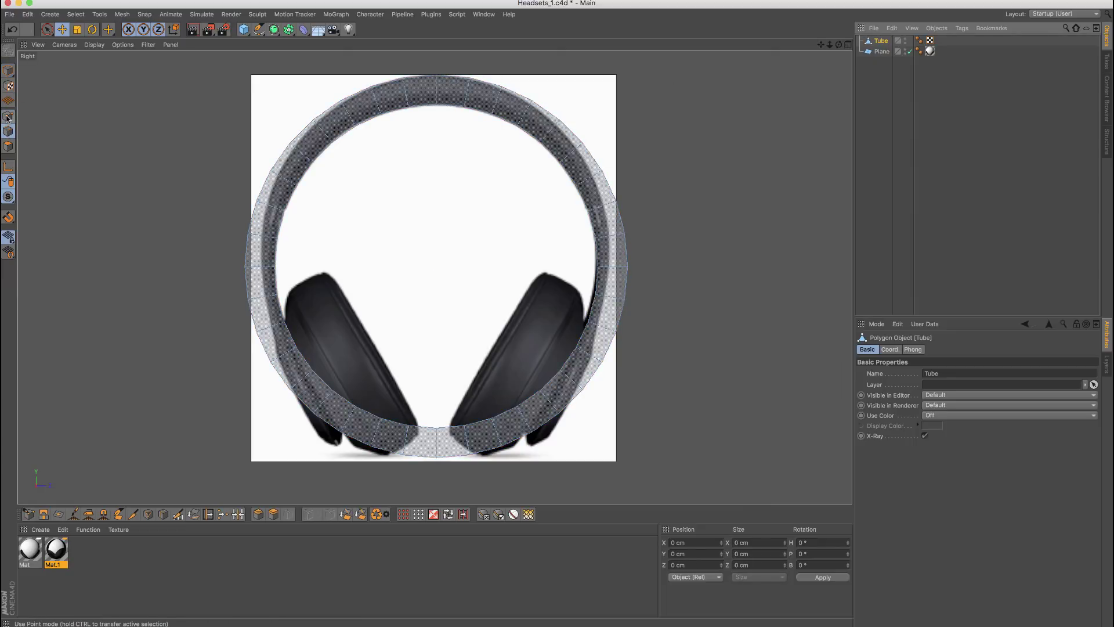
pyautogui.click(9, 146)
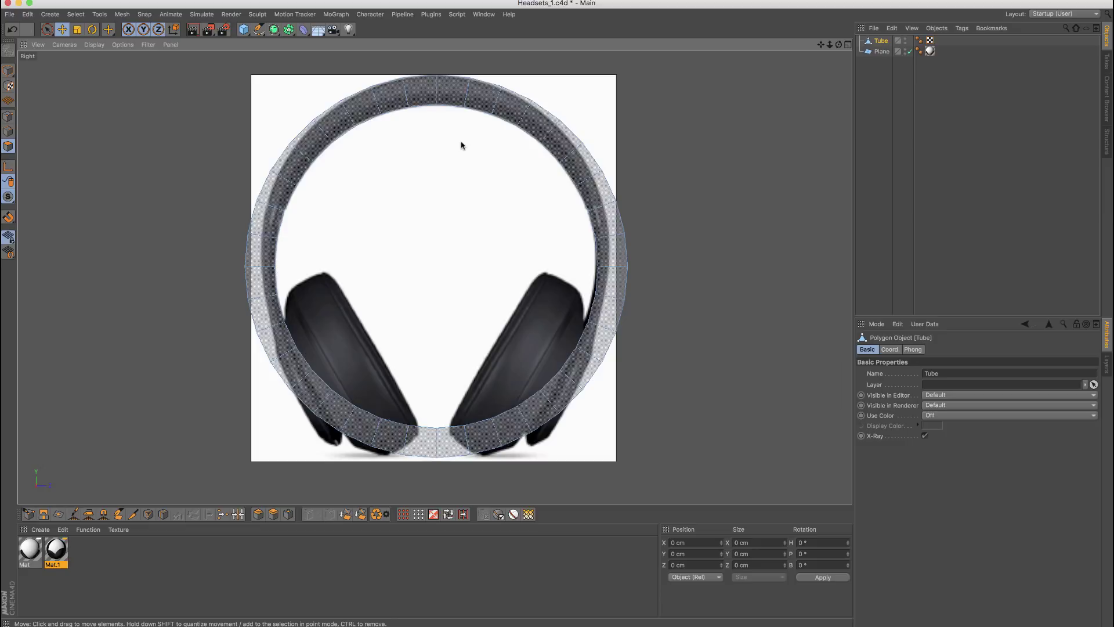
pyautogui.scroll(-3, 448, 156)
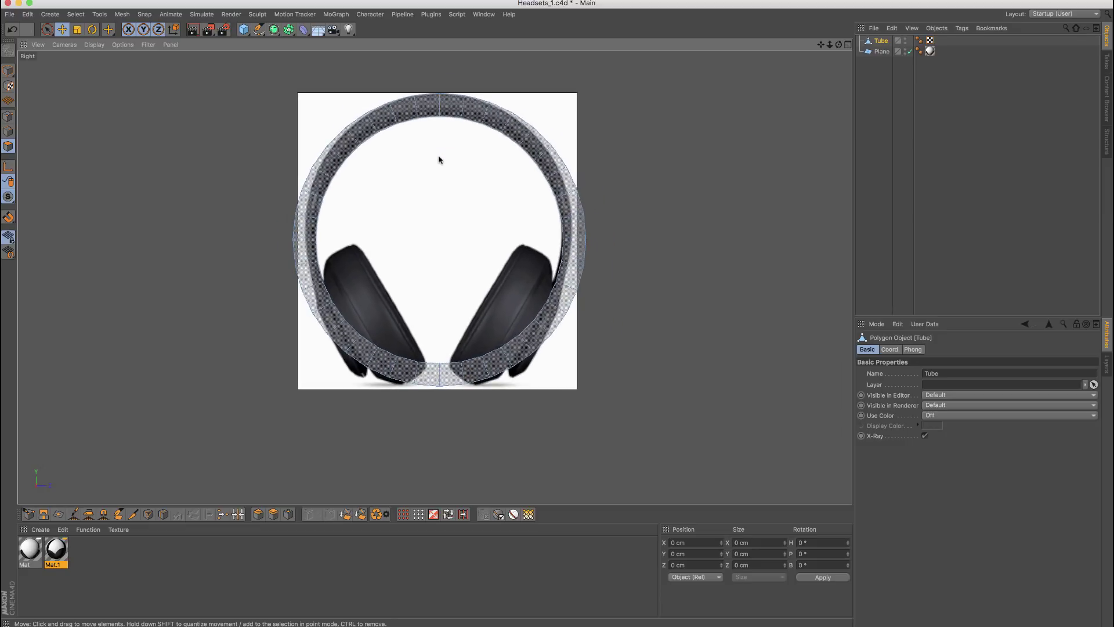
pyautogui.keyDown('alt'); pyautogui.moveTo(448, 155); pyautogui.dragTo(442, 181, button='middle'); pyautogui.keyUp('alt')
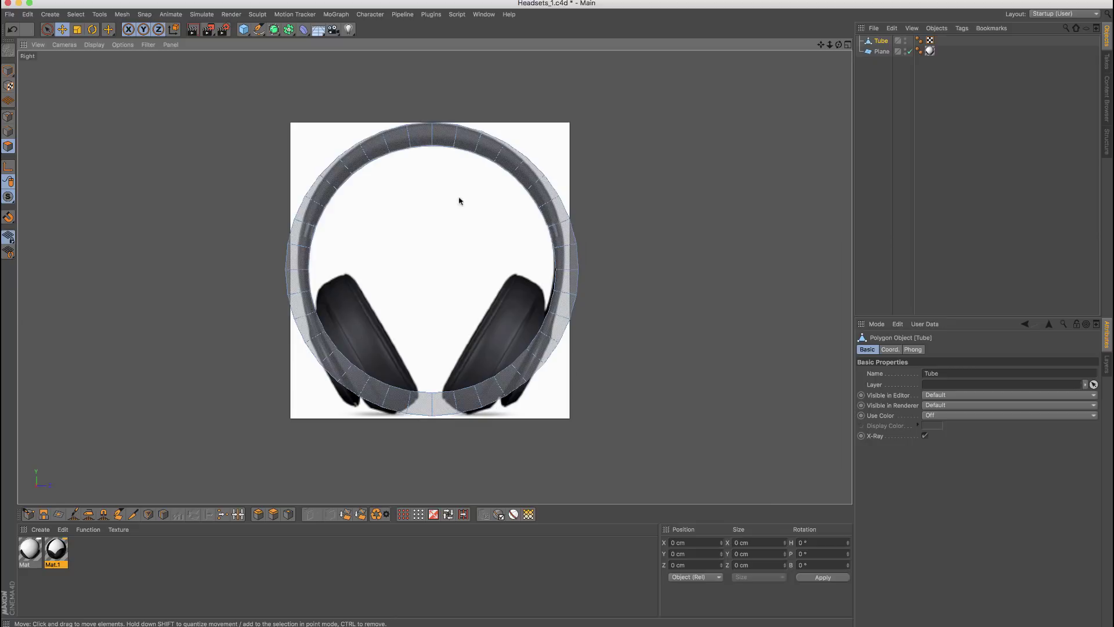
# Step: Box-select the ring's left-half points with Rectangle Selection and inspect them in perspective
pyautogui.click(47, 29)
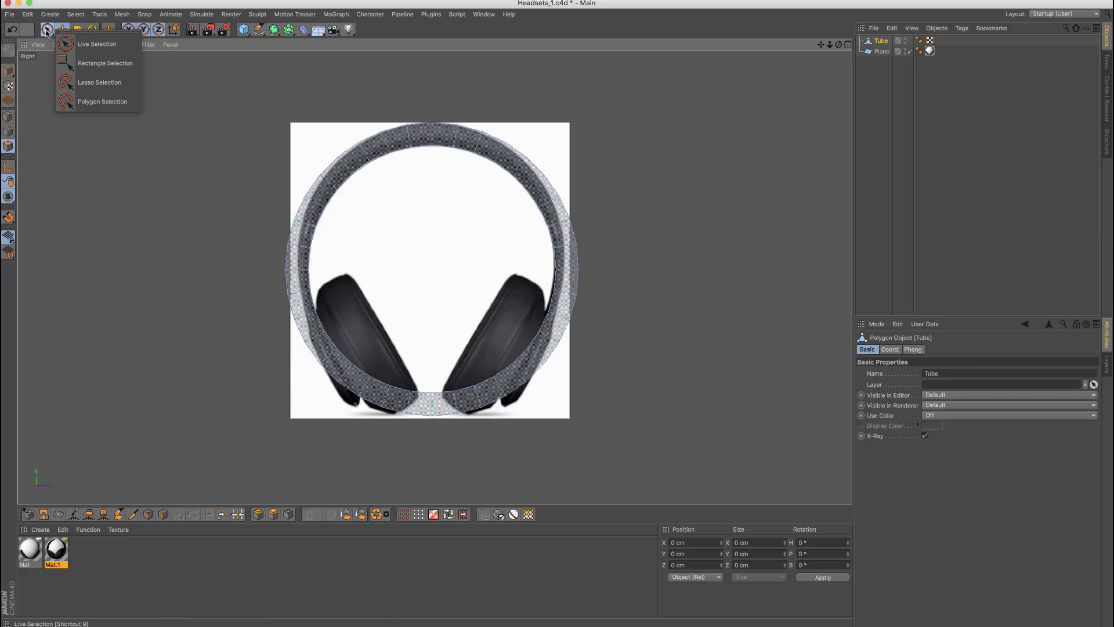
pyautogui.click(92, 62)
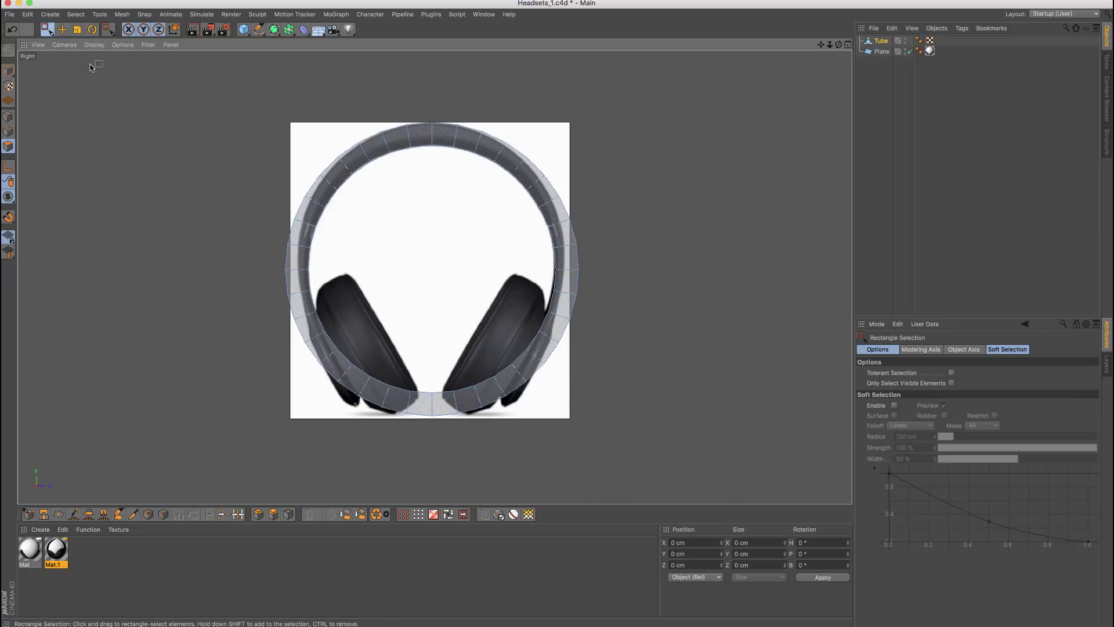
pyautogui.click(7, 118)
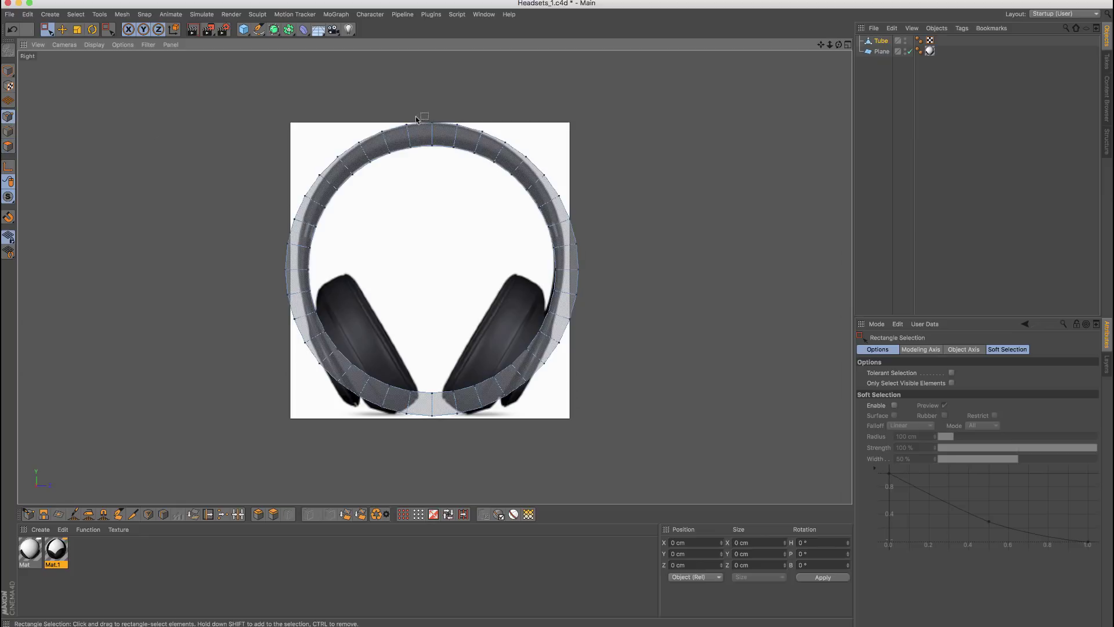
pyautogui.moveTo(444, 78); pyautogui.dragTo(212, 467)
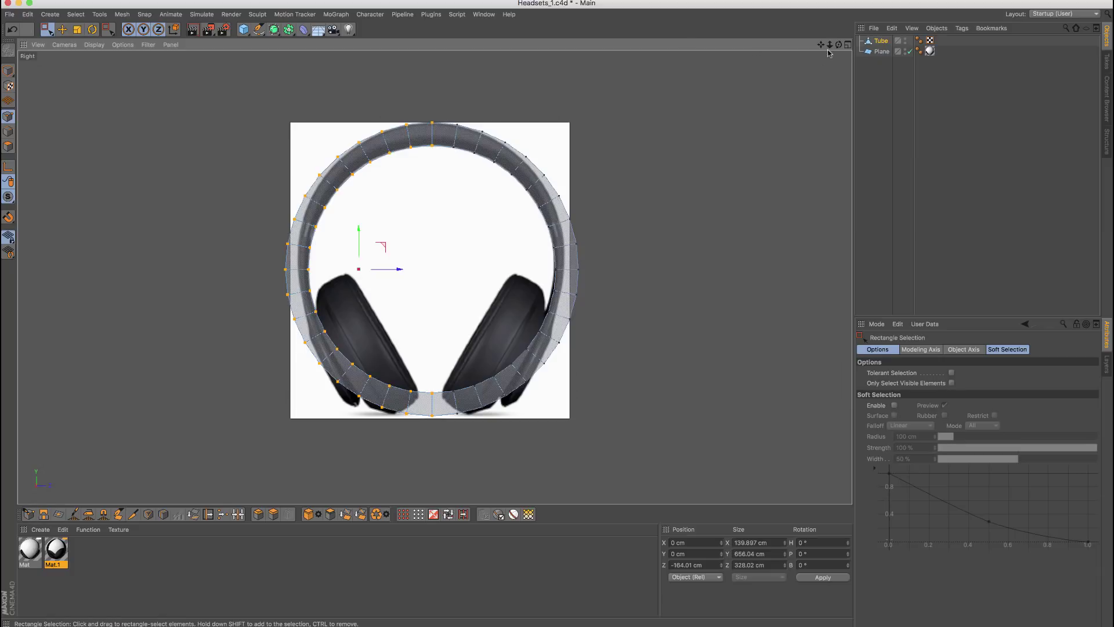
pyautogui.click(848, 44)
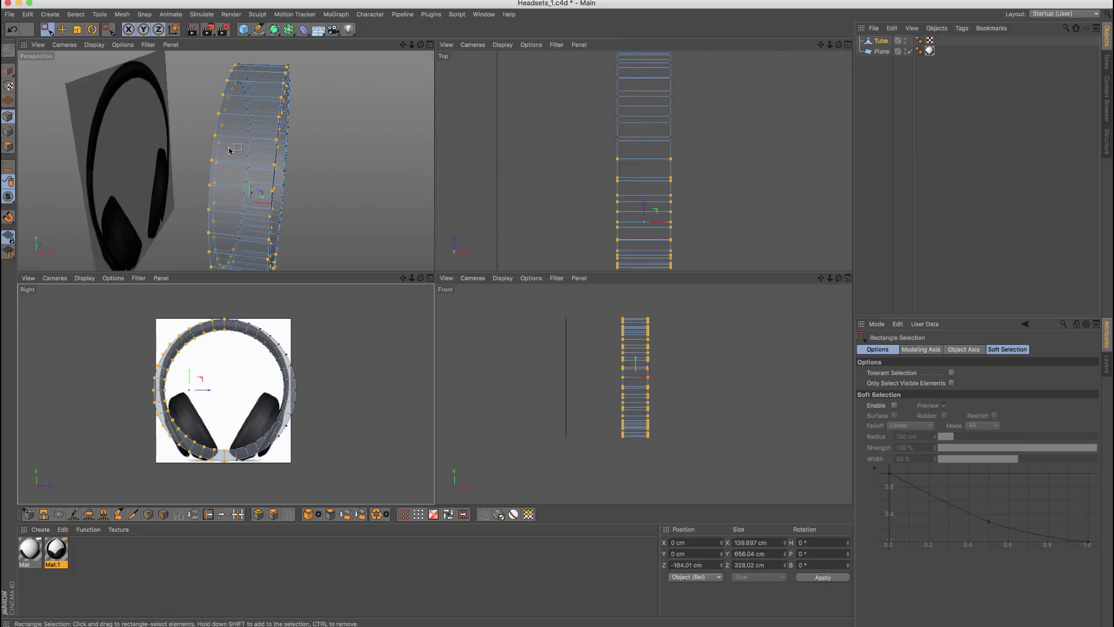
pyautogui.keyDown('alt'); pyautogui.moveTo(228, 151); pyautogui.dragTo(244, 143); pyautogui.keyUp('alt')
pyautogui.keyDown('alt'); pyautogui.moveTo(239, 98); pyautogui.dragTo(301, 103); pyautogui.keyUp('alt')
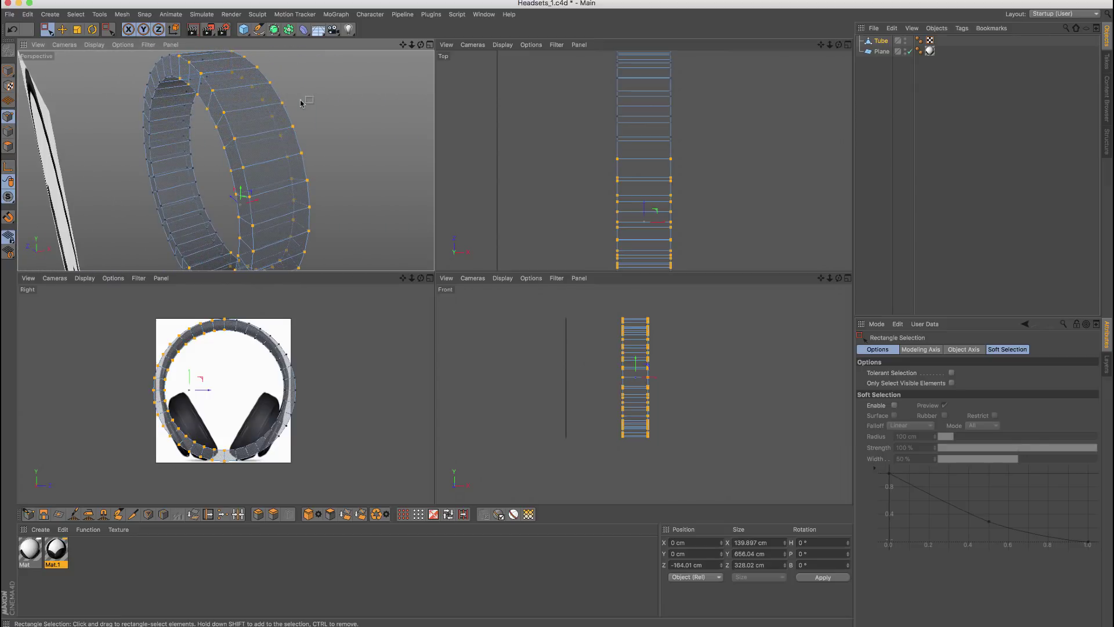
pyautogui.click(427, 278)
pyautogui.moveTo(787, 97); pyautogui.dragTo(647, 412)
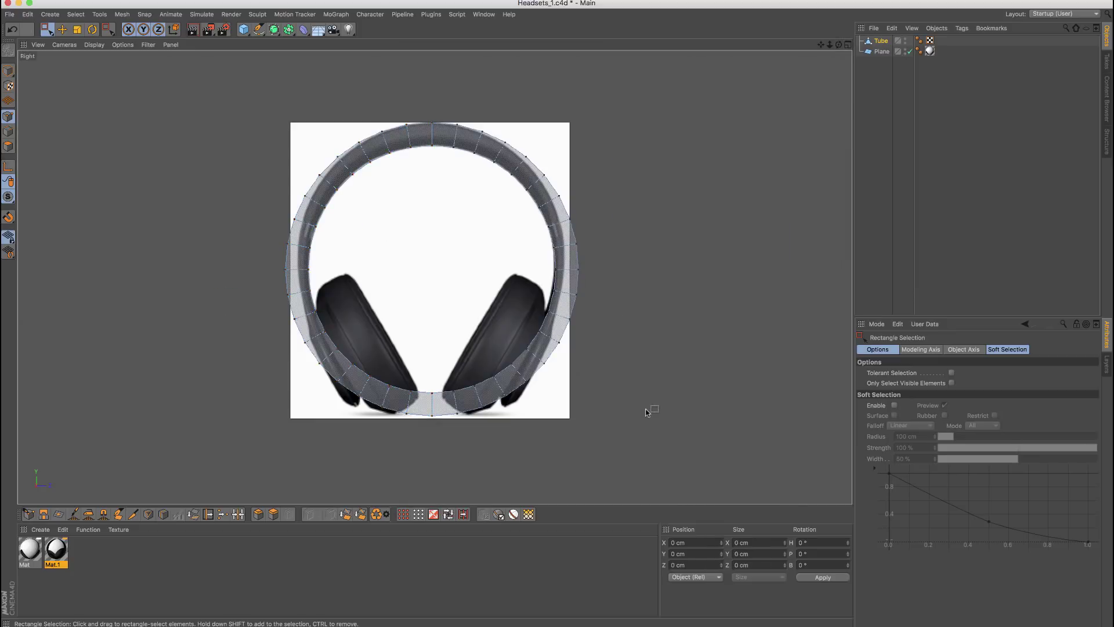
# Step: Turn on Only Select Visible Elements and reselect the headband's left-half points
pyautogui.click(879, 41)
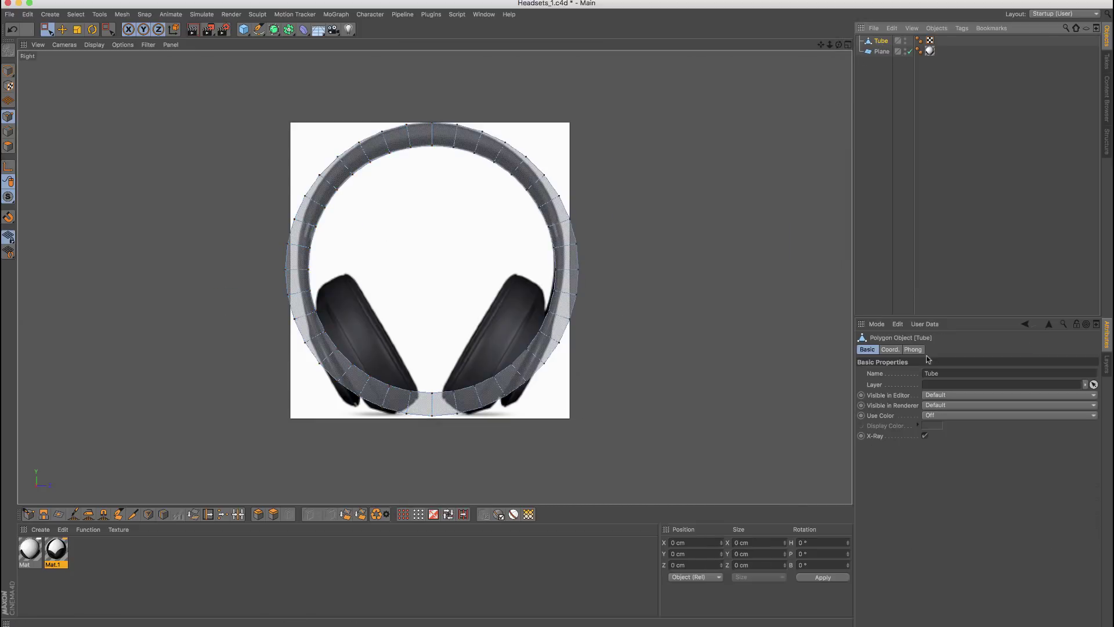
pyautogui.click(47, 29)
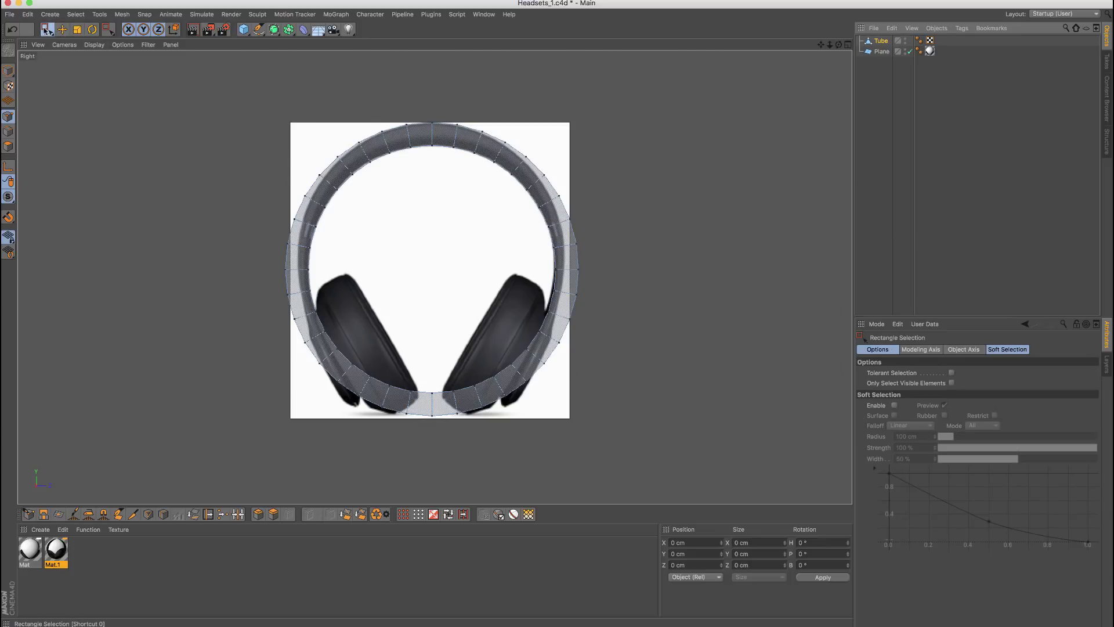
pyautogui.click(952, 384)
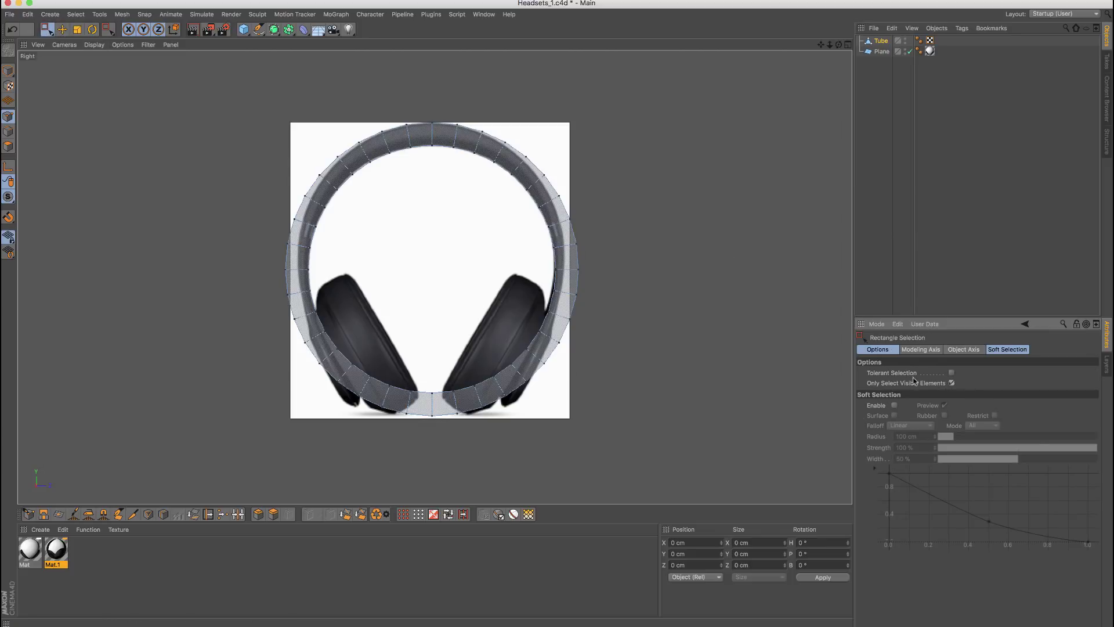
pyautogui.moveTo(438, 91); pyautogui.dragTo(230, 444)
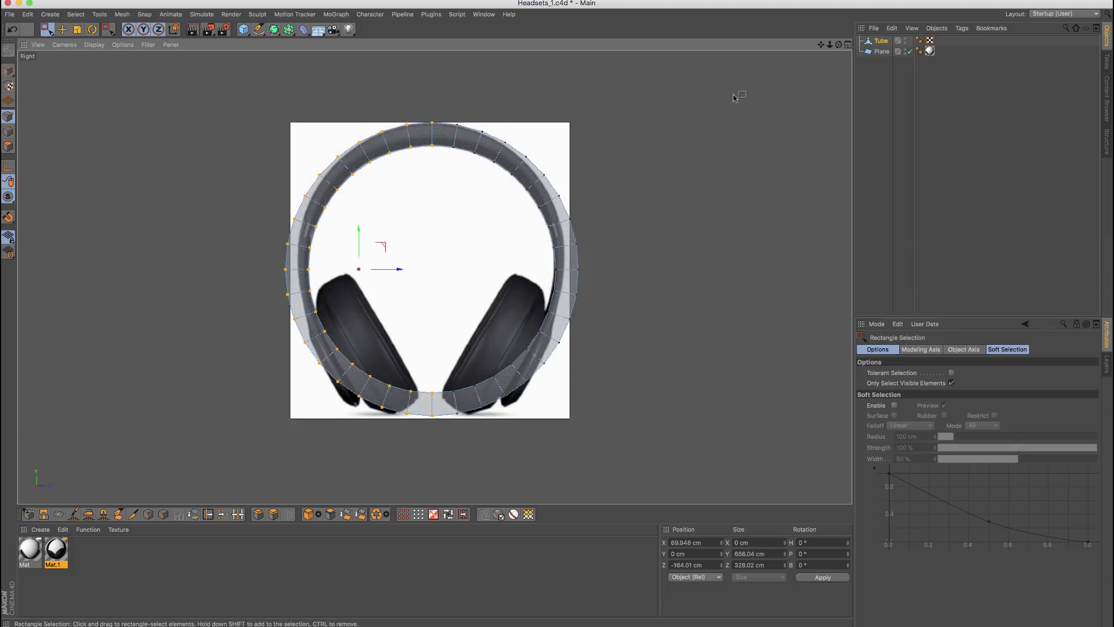
# Step: Check the selection in perspective, then turn Only Select Visible Elements off
pyautogui.click(847, 44)
pyautogui.keyDown('alt'); pyautogui.moveTo(296, 155); pyautogui.dragTo(391, 38); pyautogui.keyUp('alt')
pyautogui.click(430, 44)
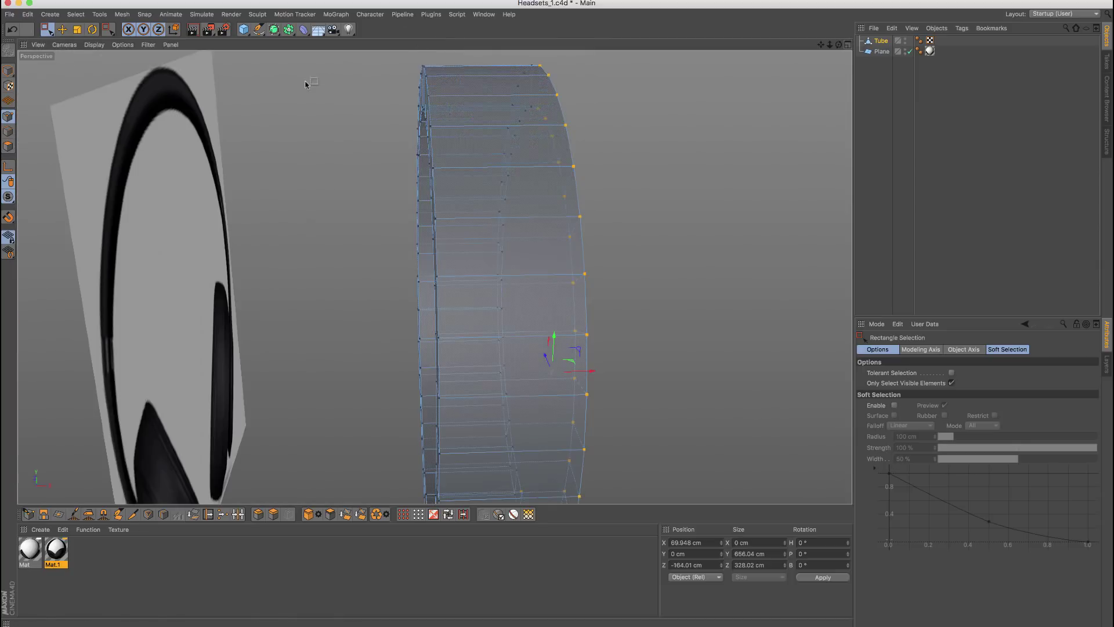
pyautogui.click(853, 44)
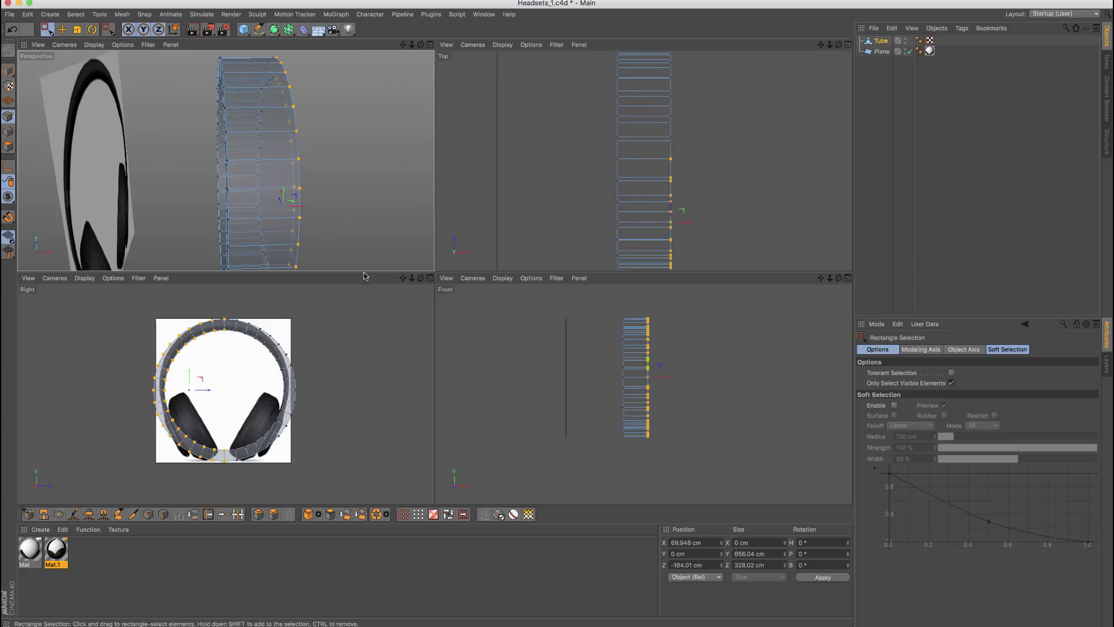
pyautogui.click(430, 278)
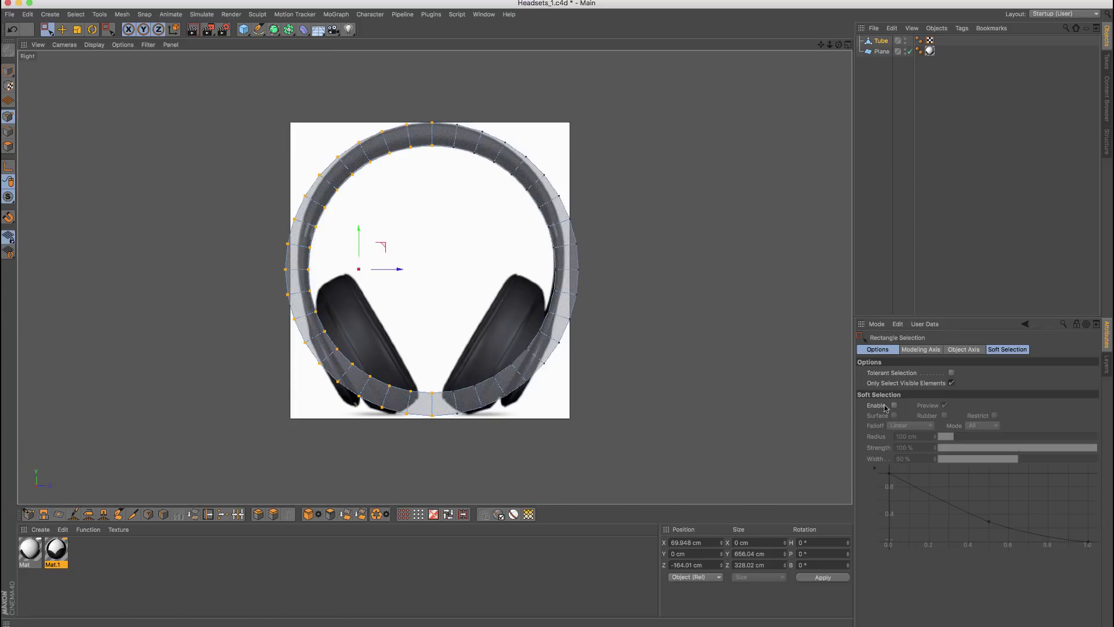
pyautogui.click(951, 383)
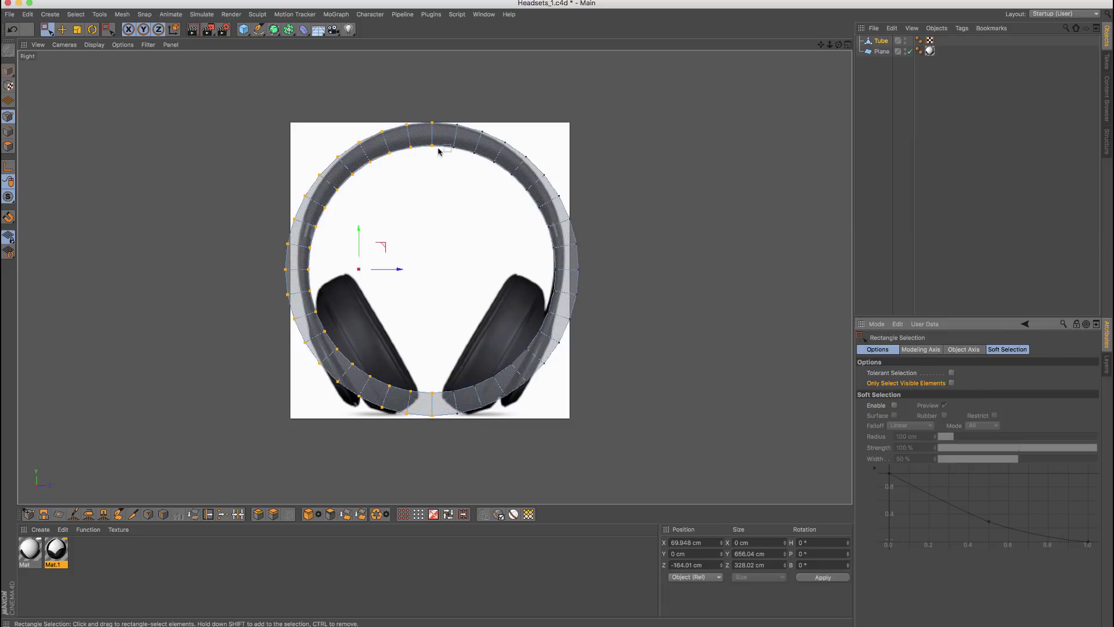
# Step: Try deleting and then moving the left-half points, undoing both attempts
pyautogui.moveTo(438, 92); pyautogui.dragTo(198, 465)
pyautogui.press('Delete')
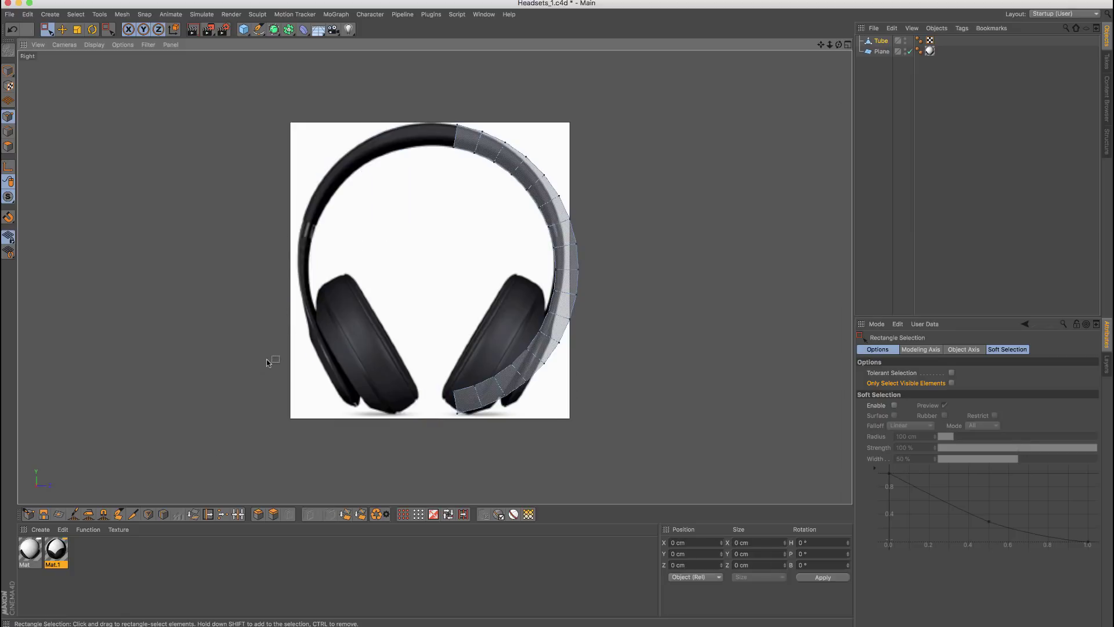
pyautogui.hotkey('ctrl', 'z')
pyautogui.press('e')
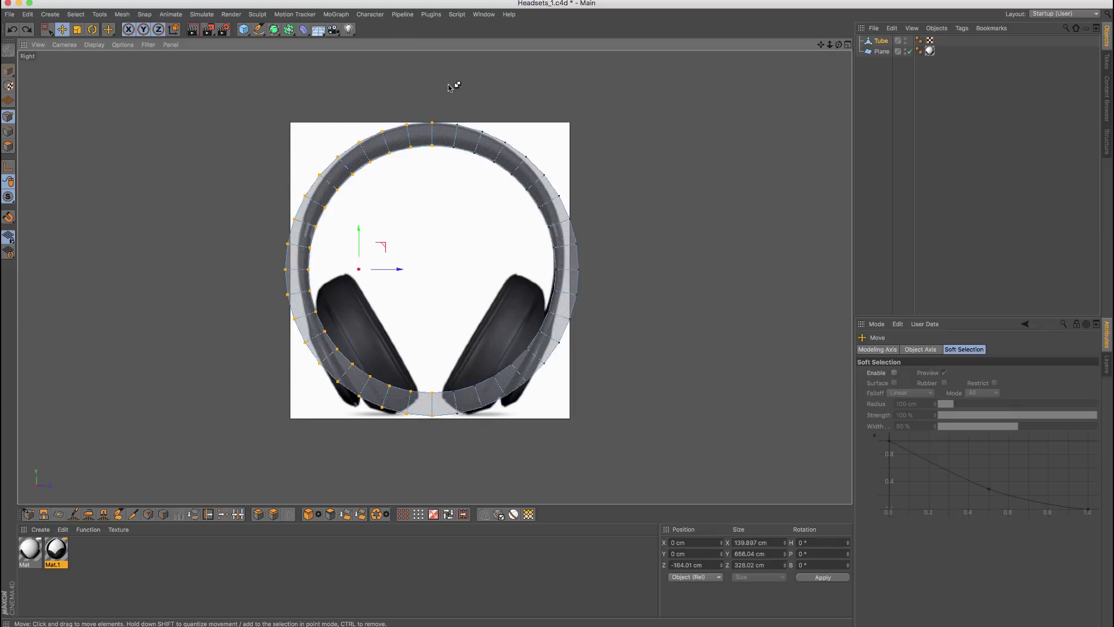
pyautogui.moveTo(448, 87); pyautogui.dragTo(442, 112)
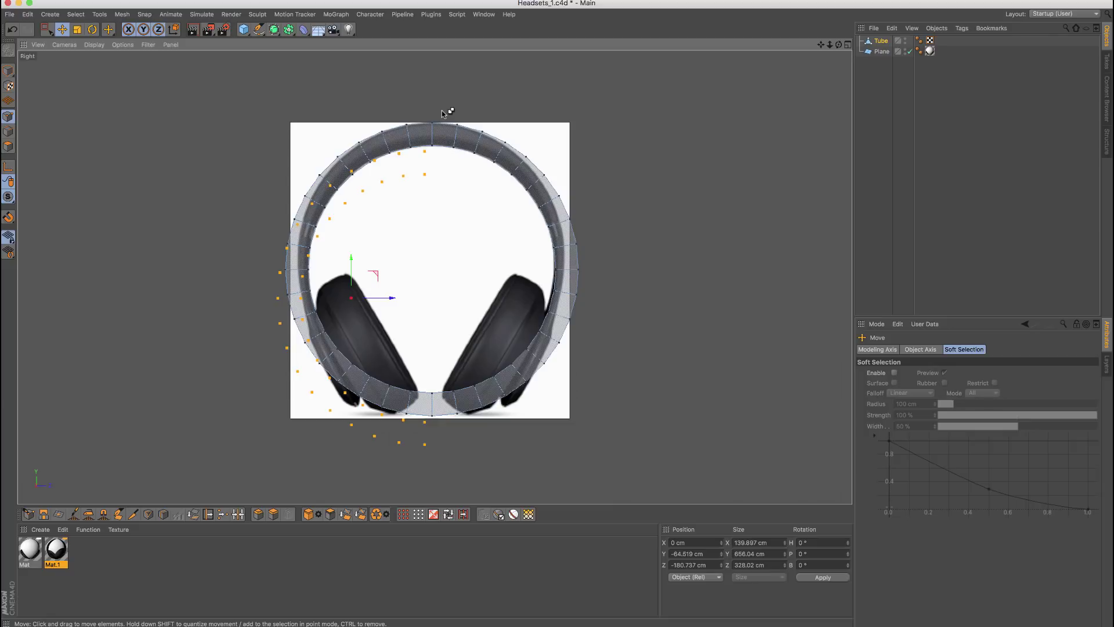
pyautogui.hotkey('ctrl', 'z')
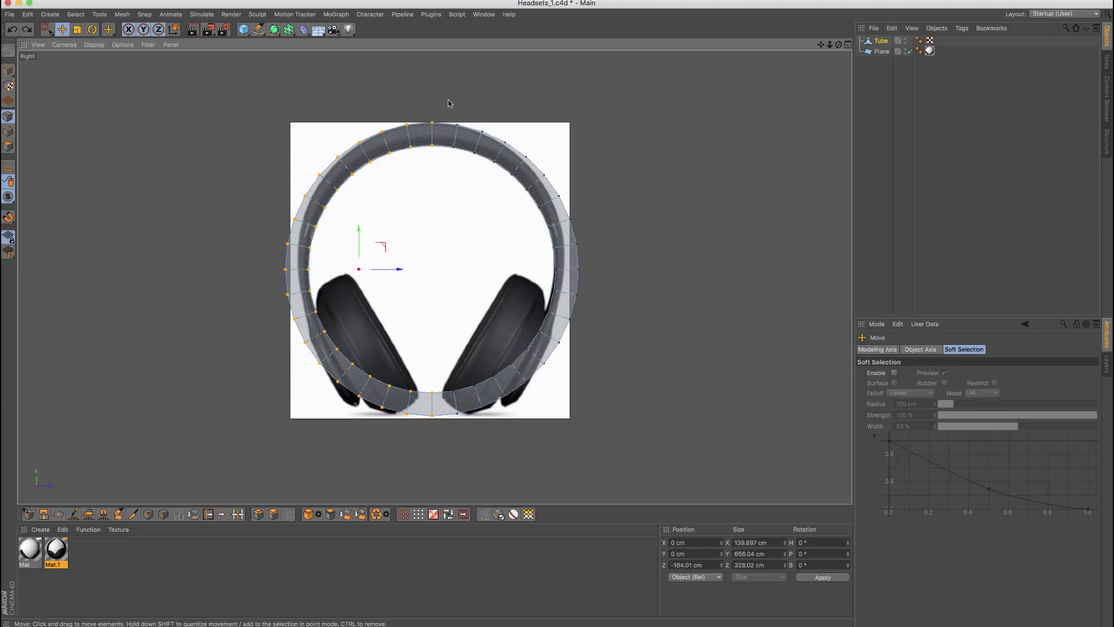
# Step: Box-select the lower tube points, delete them, then restore them
pyautogui.click(47, 29)
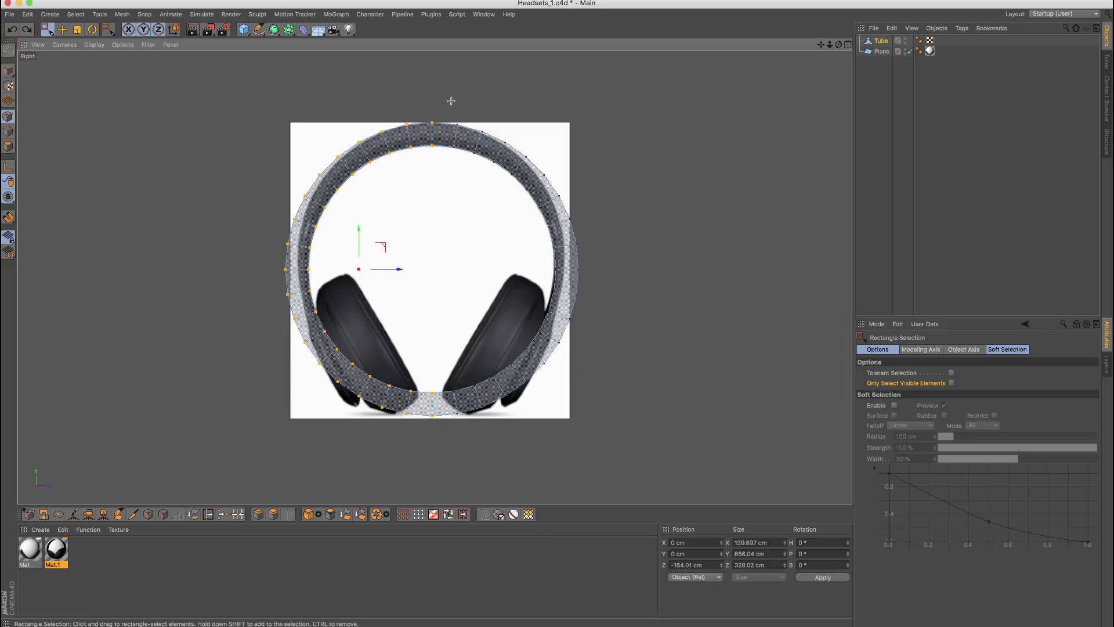
pyautogui.moveTo(451, 99); pyautogui.dragTo(418, 204)
pyautogui.moveTo(491, 345); pyautogui.dragTo(447, 465)
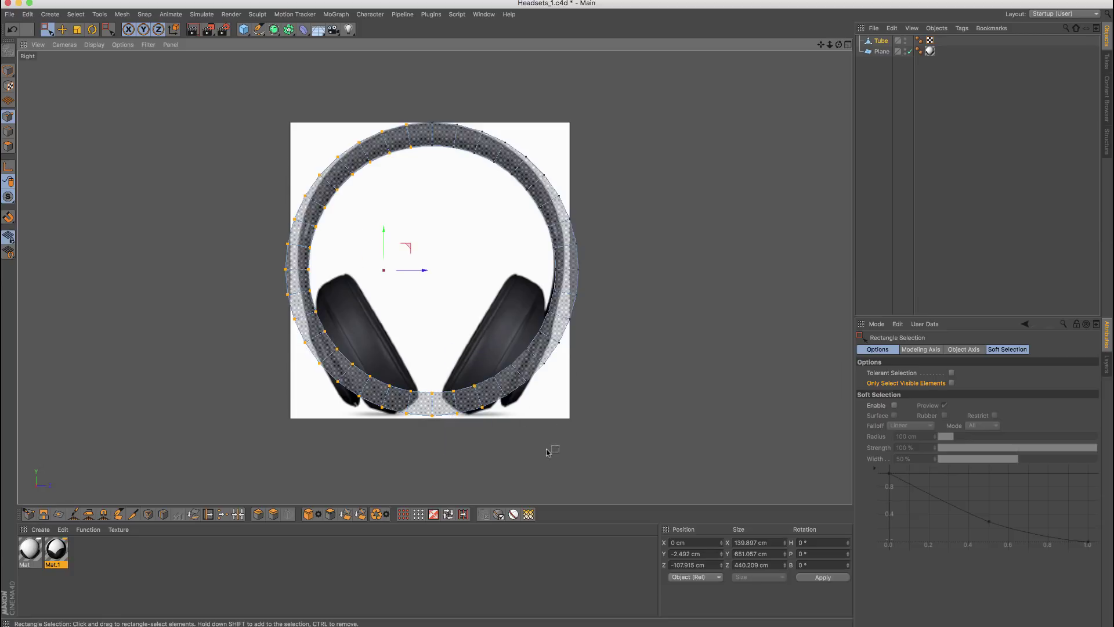
pyautogui.moveTo(482, 312); pyautogui.dragTo(537, 437)
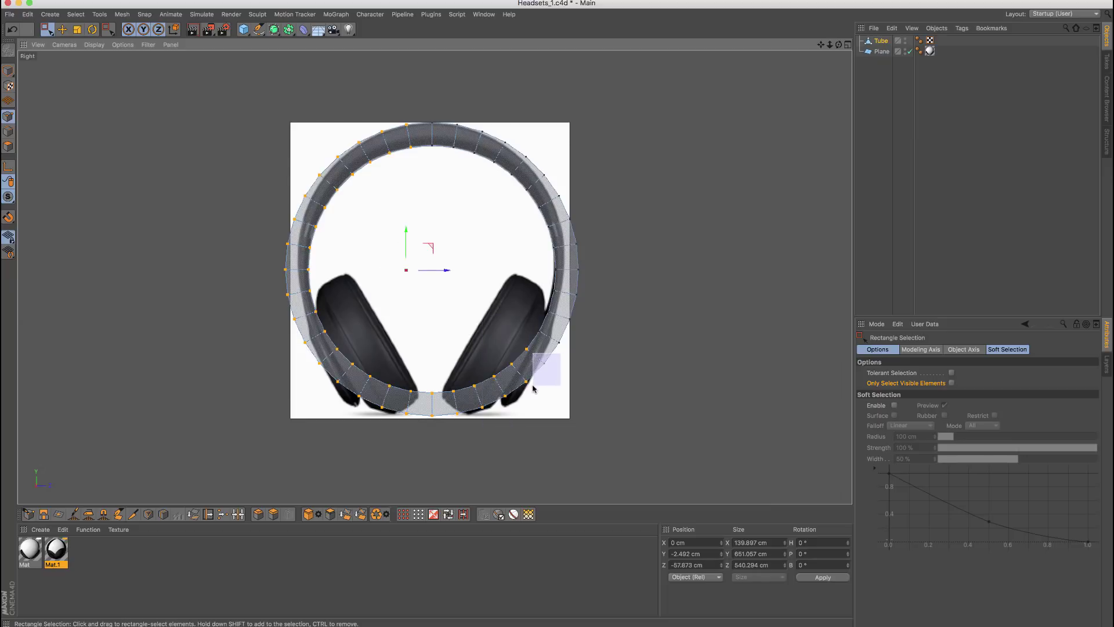
pyautogui.press('Delete')
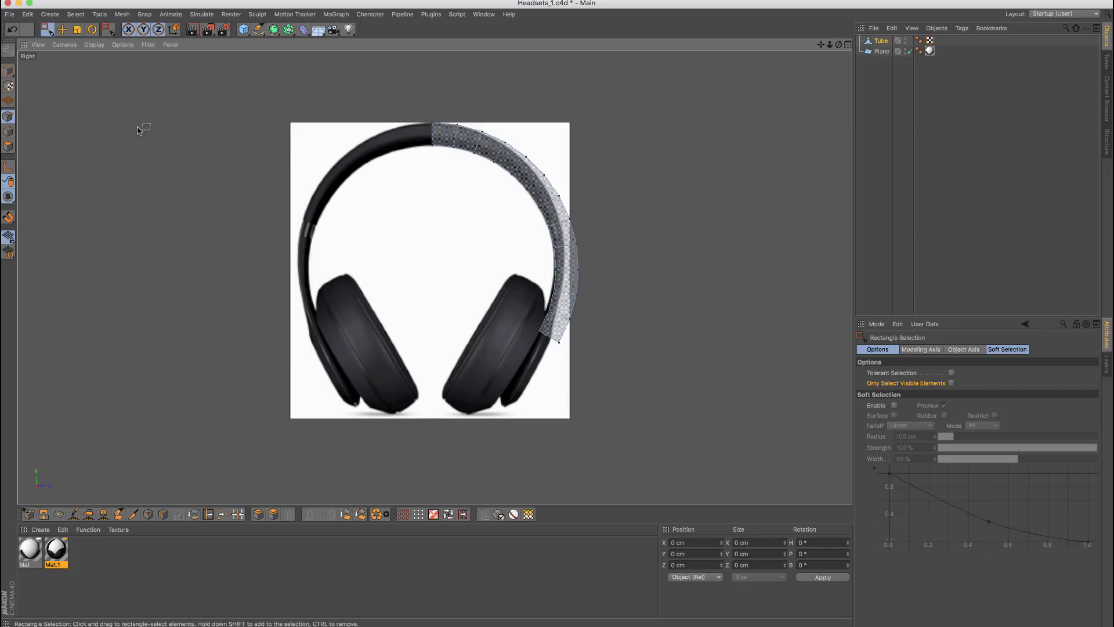
pyautogui.hotkey('ctrl', 'z')
# Step: In Polygon mode, select the left-half and bottom-centre polygons and delete them
pyautogui.click(8, 146)
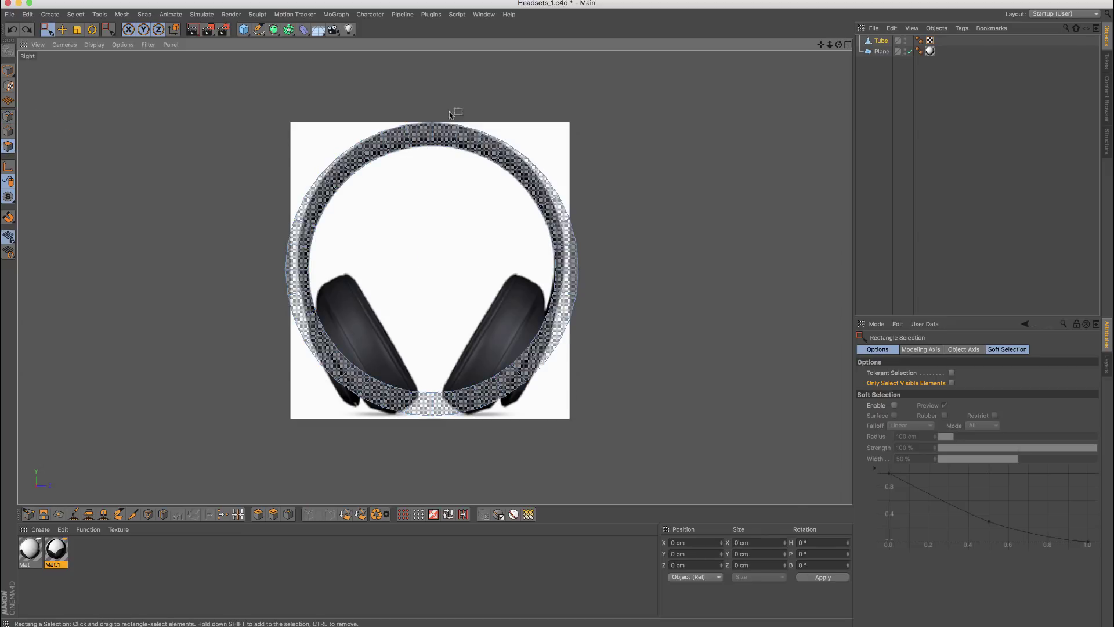
pyautogui.moveTo(442, 98); pyautogui.dragTo(232, 449)
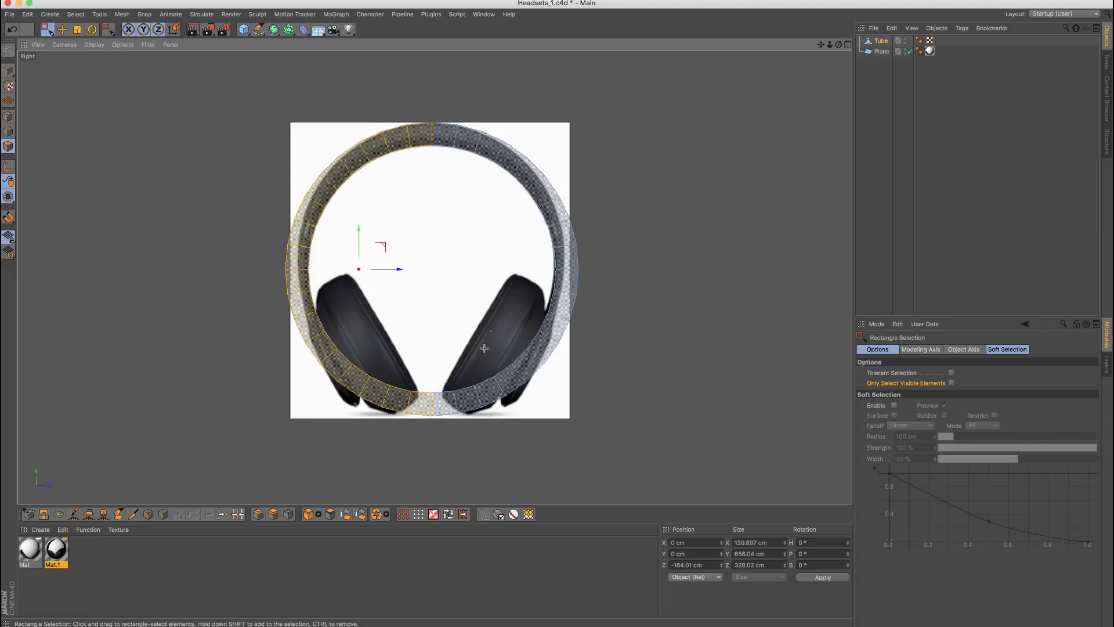
pyautogui.keyDown('shift'); pyautogui.moveTo(491, 330); pyautogui.dragTo(379, 460); pyautogui.keyUp('shift')
pyautogui.press('Delete')
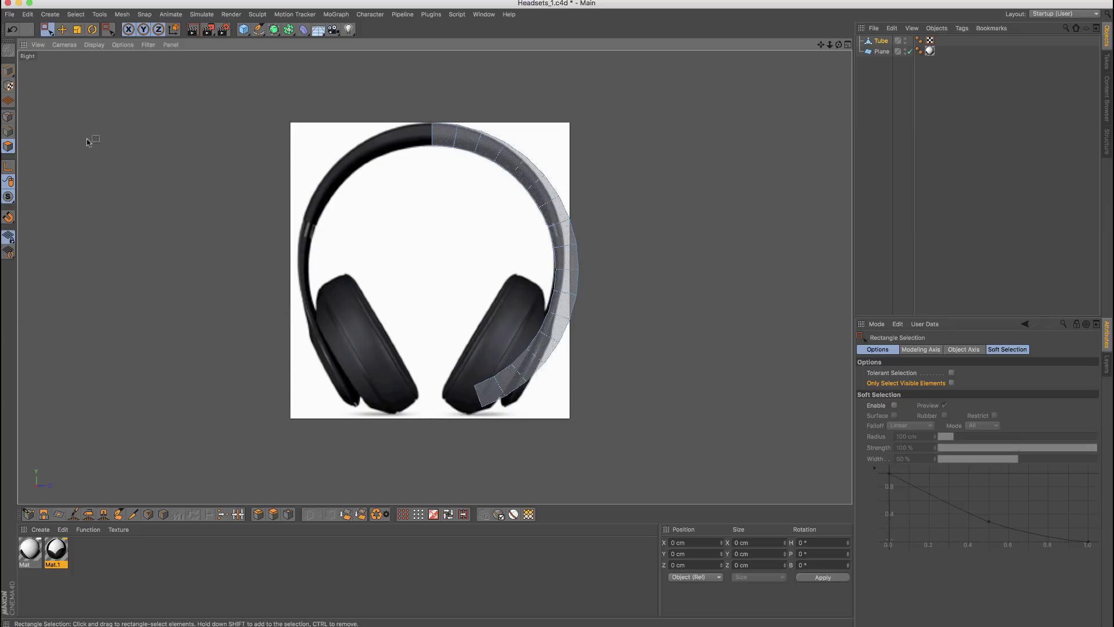
pyautogui.click(8, 116)
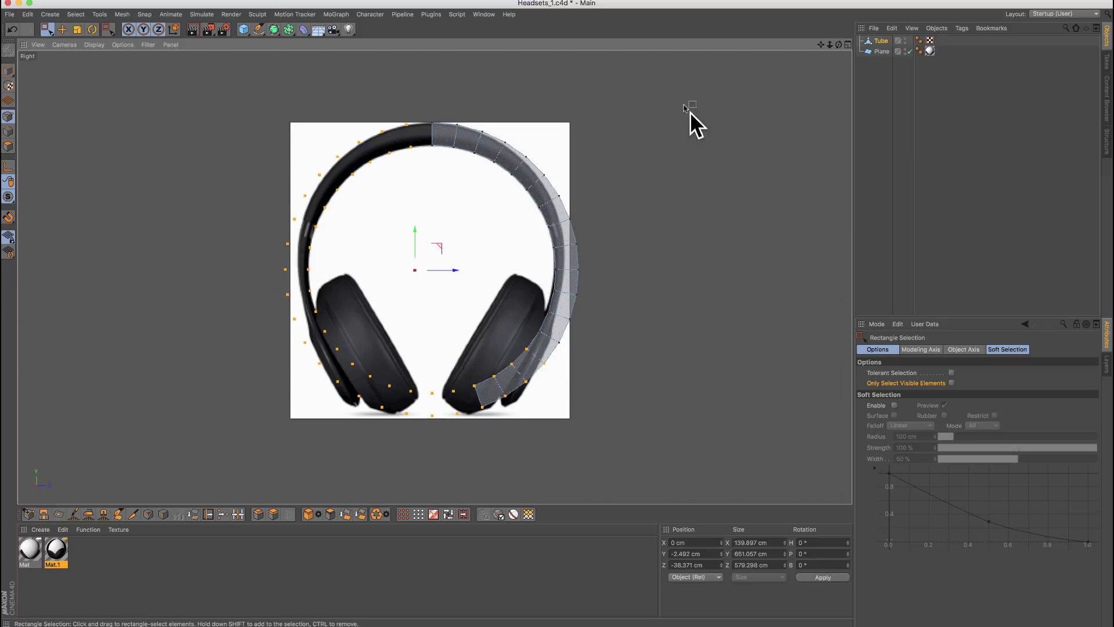
# Step: Run Optimize to remove stray points and delete the polygon strip near the right earcup
pyautogui.rightClick(659, 68)
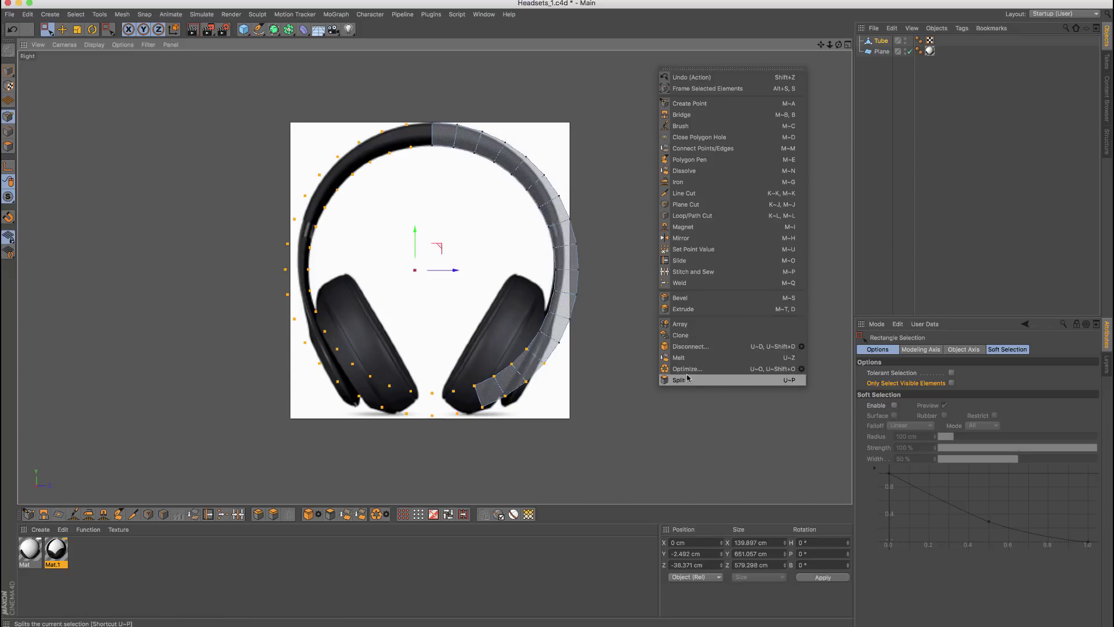
pyautogui.click(755, 369)
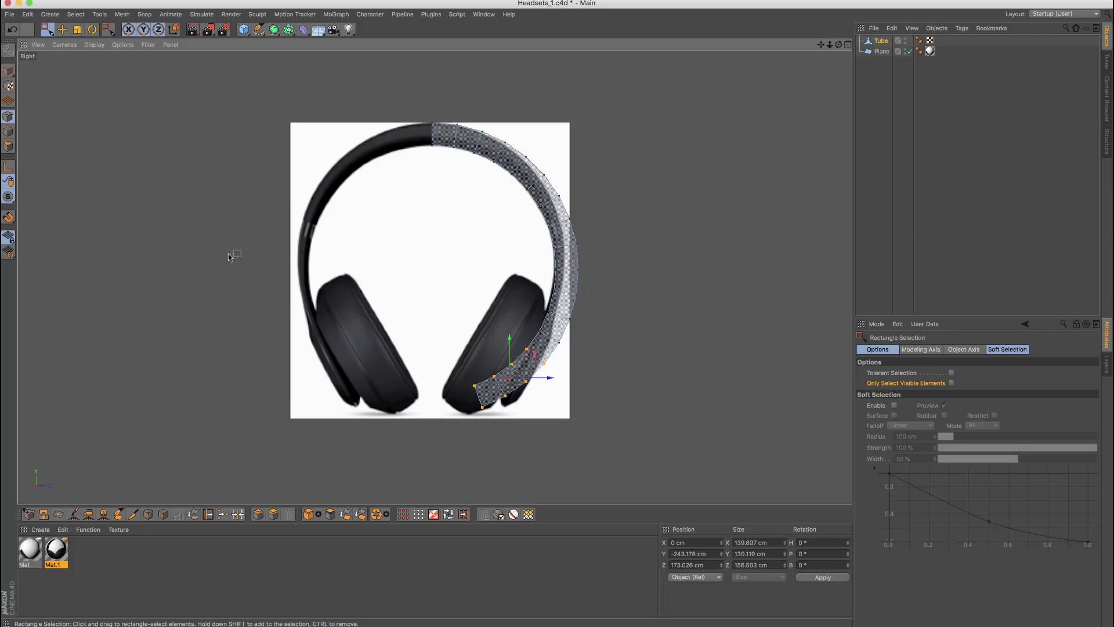
pyautogui.press('Delete')
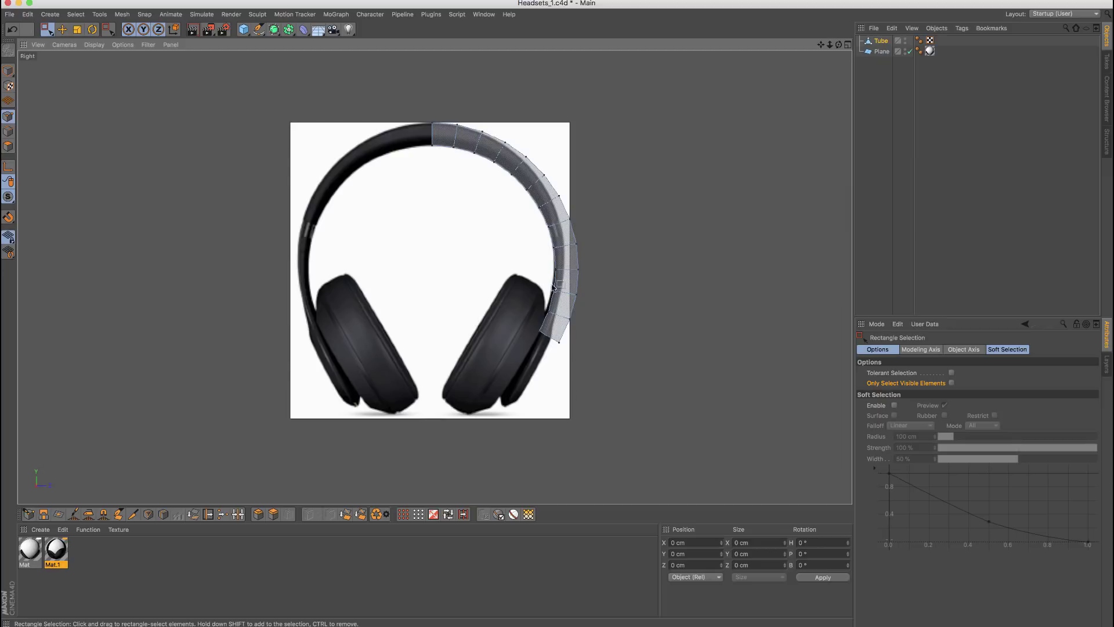
pyautogui.scroll(5, 554, 287)
pyautogui.scroll(-3, 570, 219)
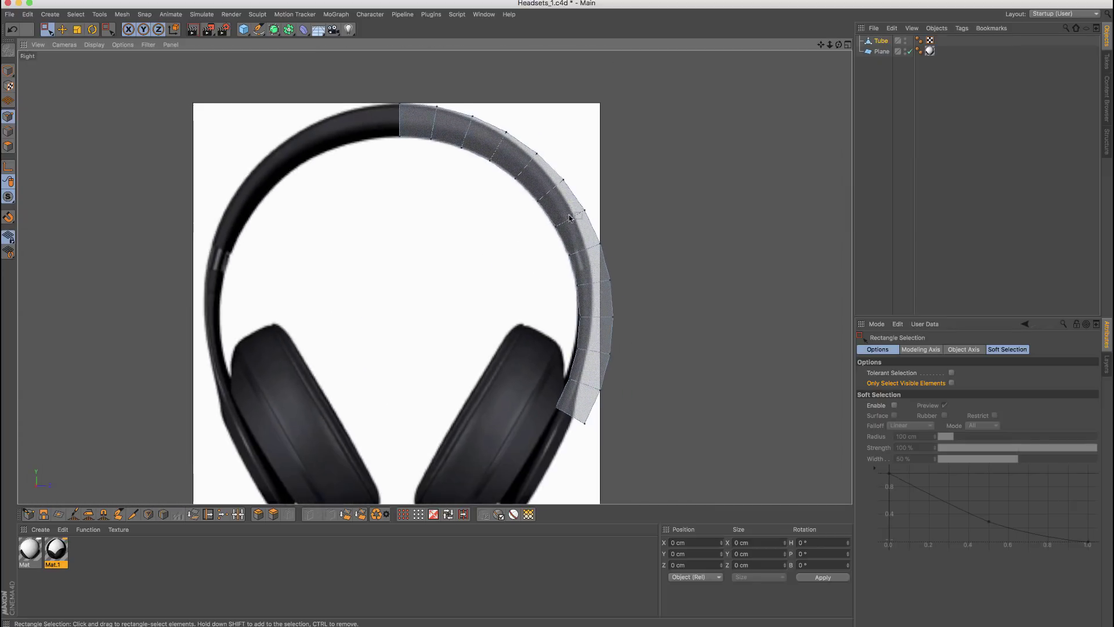
pyautogui.scroll(3, 569, 219)
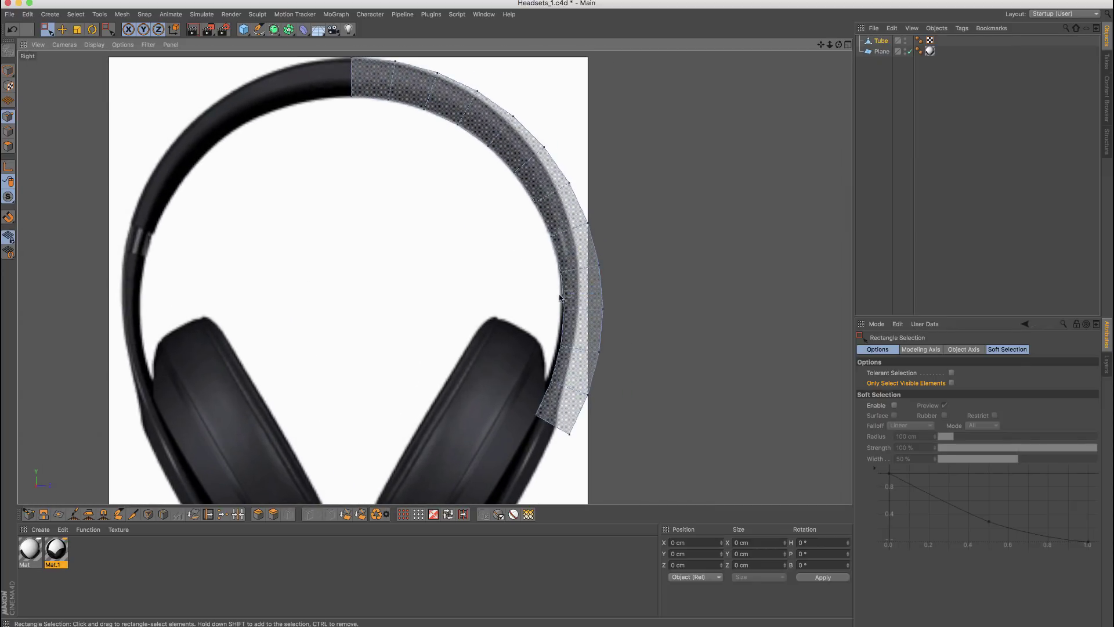
pyautogui.keyDown('alt'); pyautogui.moveTo(554, 279); pyautogui.dragTo(551, 276, button='middle'); pyautogui.keyUp('alt')
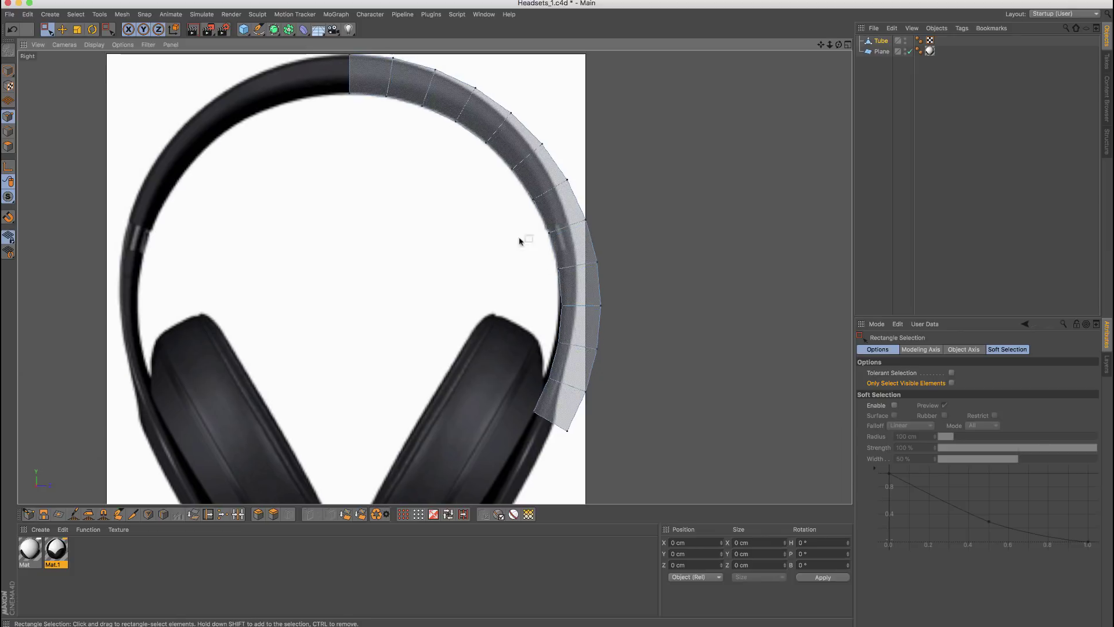
pyautogui.keyDown('alt'); pyautogui.moveTo(440, 141); pyautogui.dragTo(448, 175, button='middle'); pyautogui.keyUp('alt')
# Step: Lower the arc's top outer-edge points to match the reference, undoing one bad move
pyautogui.scroll(3, 397, 94)
pyautogui.keyDown('alt'); pyautogui.moveTo(412, 73); pyautogui.dragTo(422, 104, button='middle'); pyautogui.keyUp('alt')
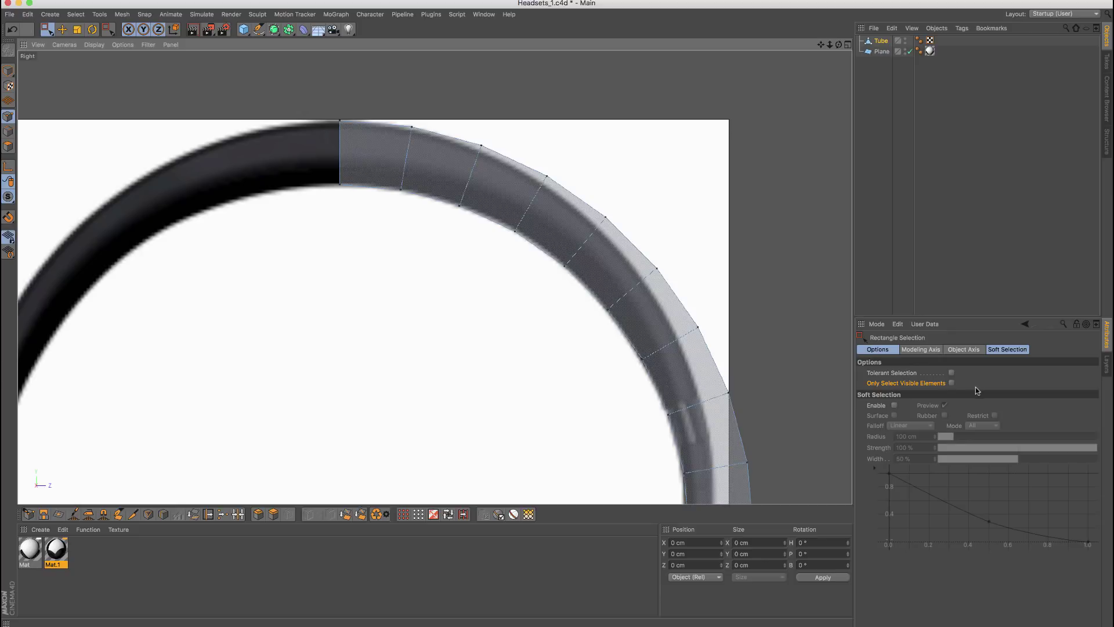
pyautogui.moveTo(442, 85); pyautogui.dragTo(391, 149)
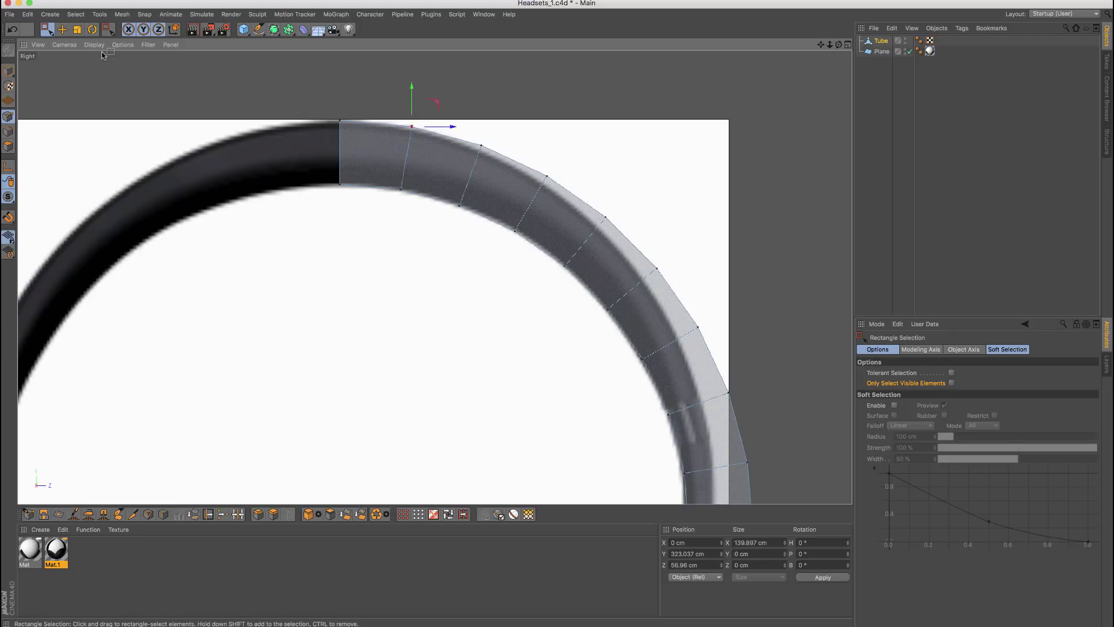
pyautogui.click(62, 30)
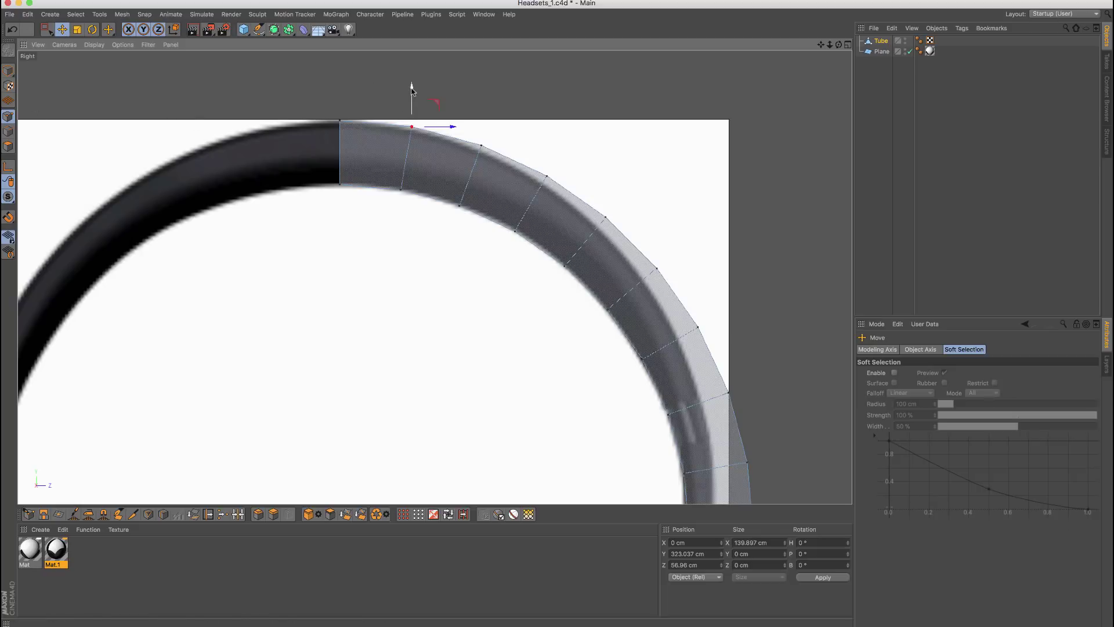
pyautogui.moveTo(412, 88); pyautogui.dragTo(412, 87)
pyautogui.moveTo(520, 125)
pyautogui.mouseDown()
pyautogui.moveTo(486, 146)
pyautogui.moveTo(508, 141)
pyautogui.mouseUp()
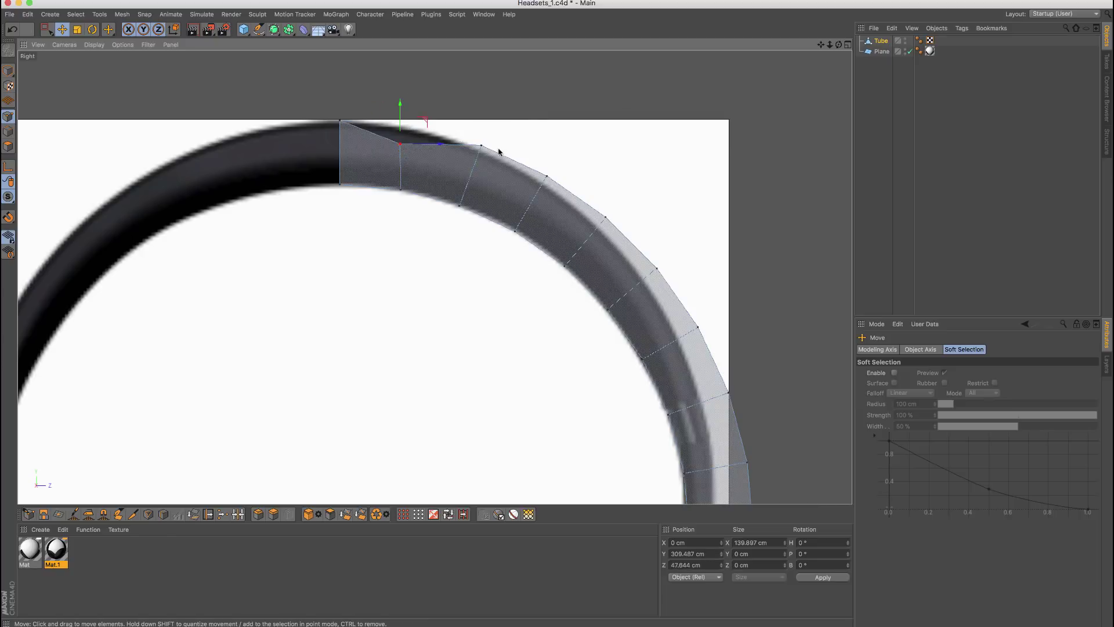
pyautogui.press('super+z')
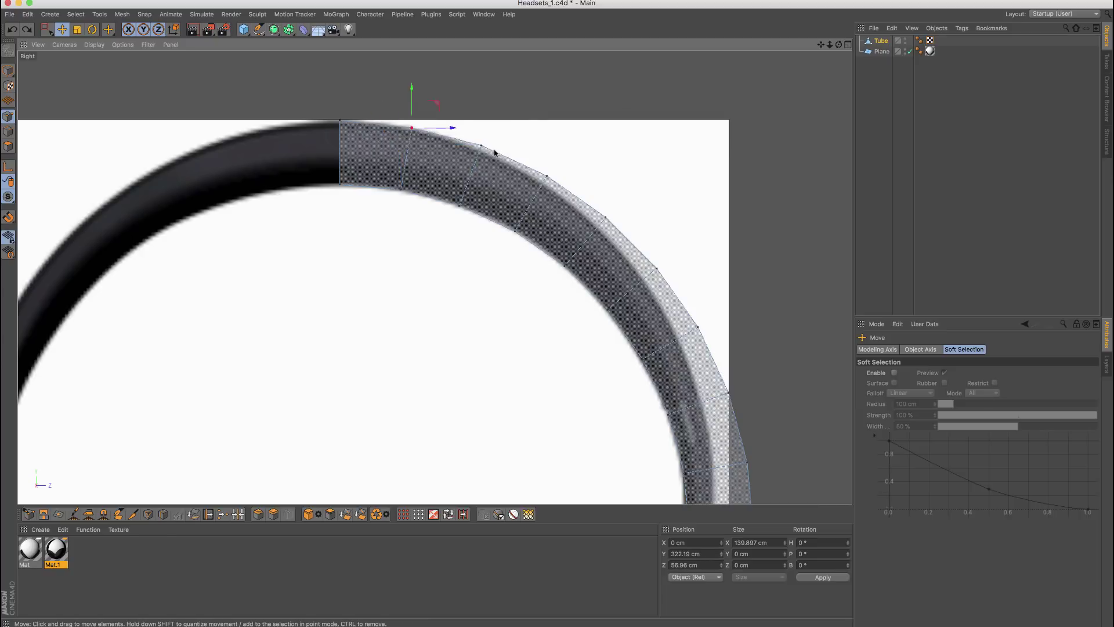
pyautogui.click(49, 31)
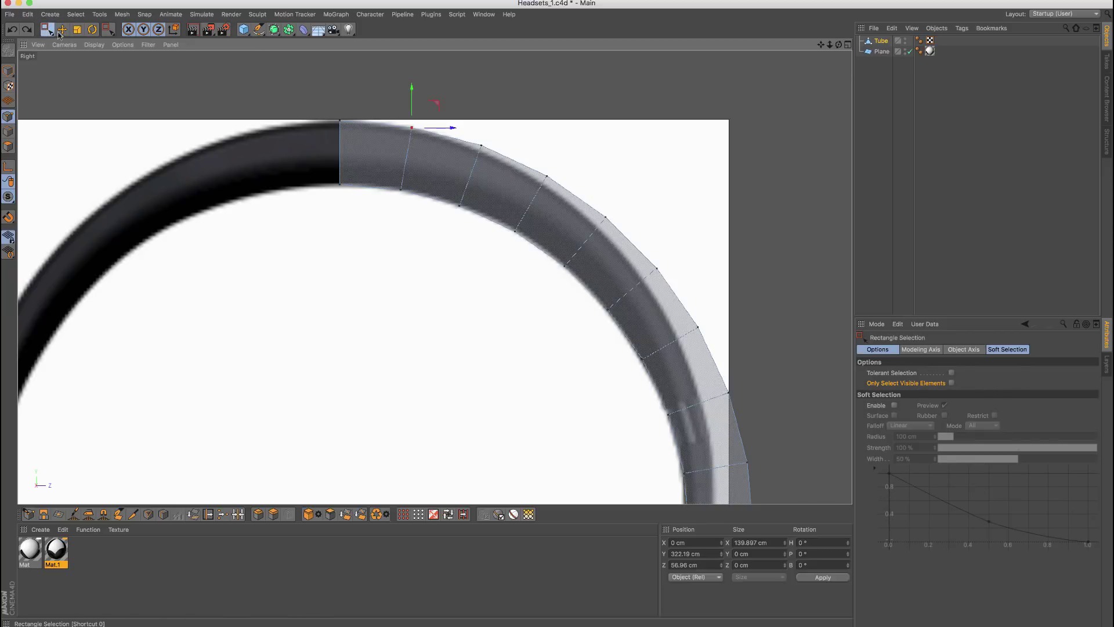
pyautogui.moveTo(506, 131); pyautogui.dragTo(464, 165)
pyautogui.moveTo(481, 112); pyautogui.dragTo(482, 114)
# Step: Pull the next outer-edge vertices along the arc inward to follow the reference edge
pyautogui.moveTo(577, 194)
pyautogui.mouseDown()
pyautogui.moveTo(532, 159)
pyautogui.moveTo(547, 145)
pyautogui.moveTo(576, 184)
pyautogui.mouseUp()
pyautogui.keyDown('alt'); pyautogui.moveTo(597, 234); pyautogui.dragTo(544, 192, button='middle'); pyautogui.keyUp('alt')
pyautogui.moveTo(564, 166); pyautogui.dragTo(574, 192)
pyautogui.keyDown('alt'); pyautogui.moveTo(598, 248); pyautogui.dragTo(552, 206, button='middle'); pyautogui.keyUp('alt')
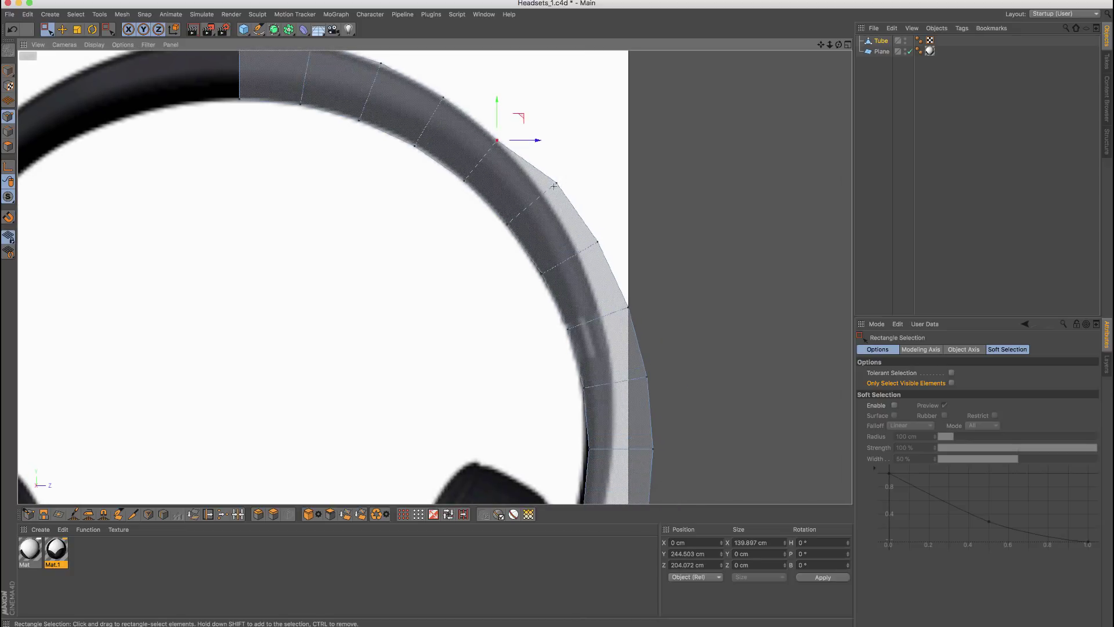
pyautogui.moveTo(570, 172); pyautogui.dragTo(539, 159)
pyautogui.keyDown('alt'); pyautogui.moveTo(586, 253); pyautogui.dragTo(560, 222, button='middle'); pyautogui.keyUp('alt')
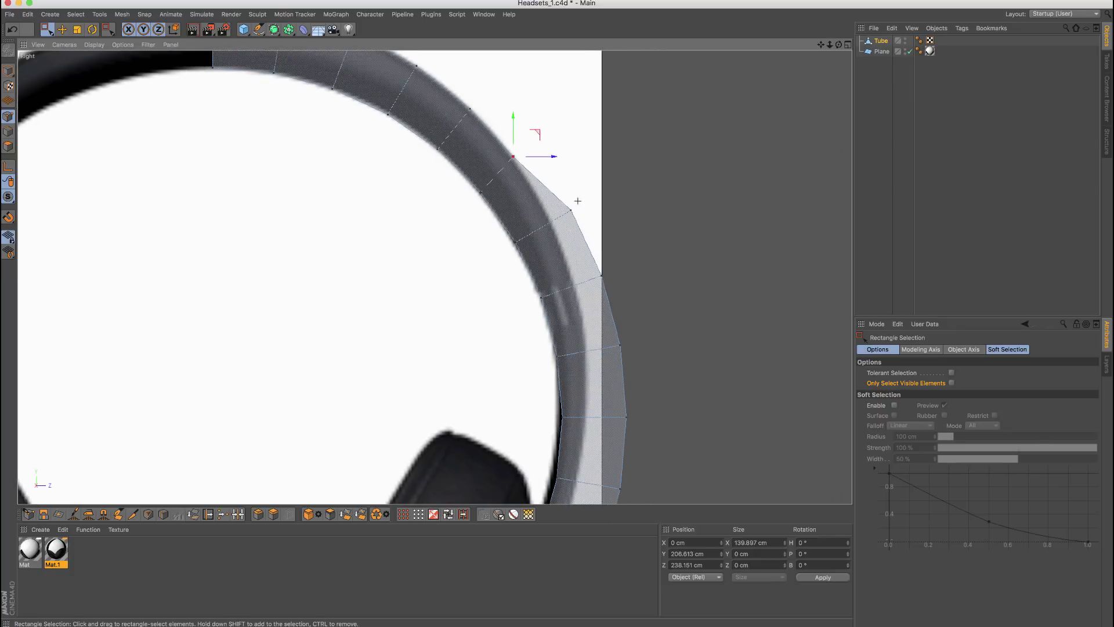
pyautogui.moveTo(578, 200); pyautogui.dragTo(552, 198)
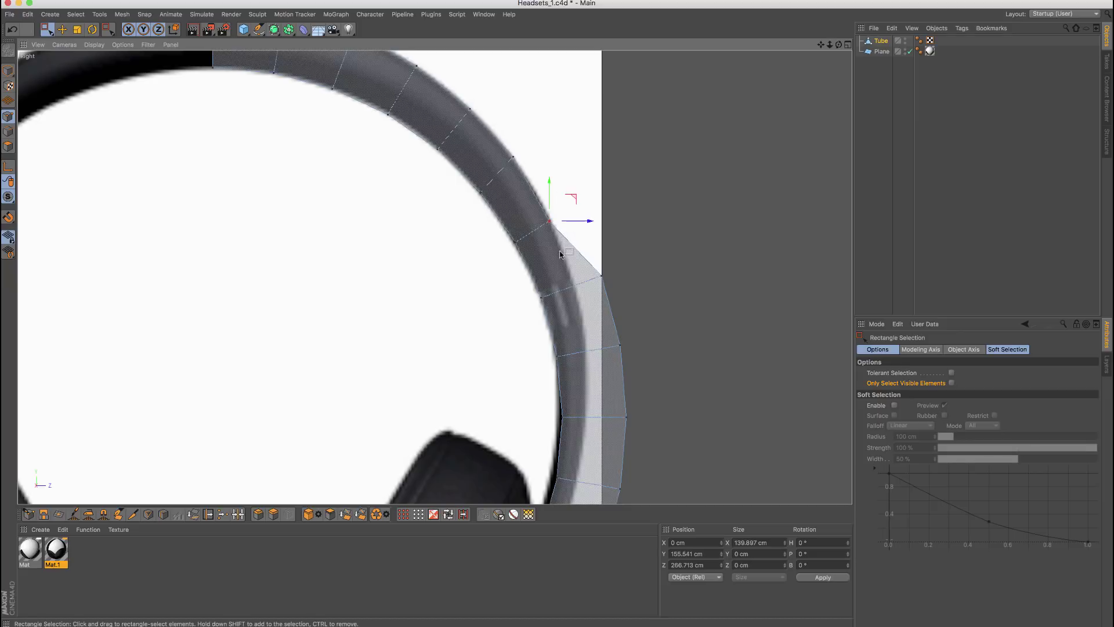
pyautogui.keyDown('alt'); pyautogui.moveTo(567, 248); pyautogui.dragTo(557, 238, button='middle'); pyautogui.keyUp('alt')
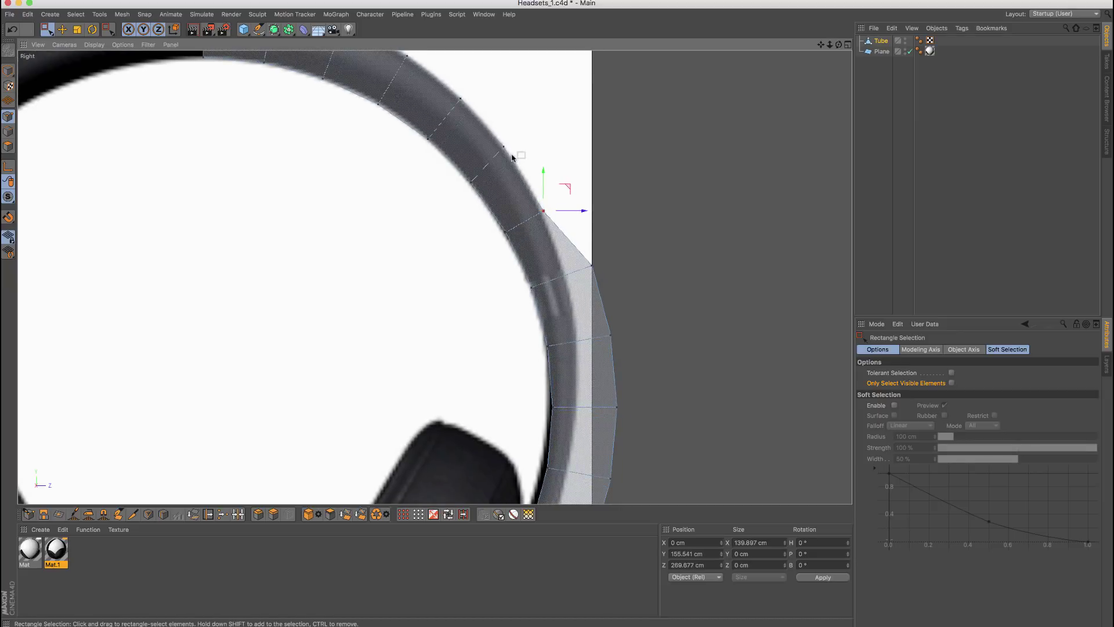
# Step: Nudge points further down the band outward, undoing the last change
pyautogui.click(490, 155)
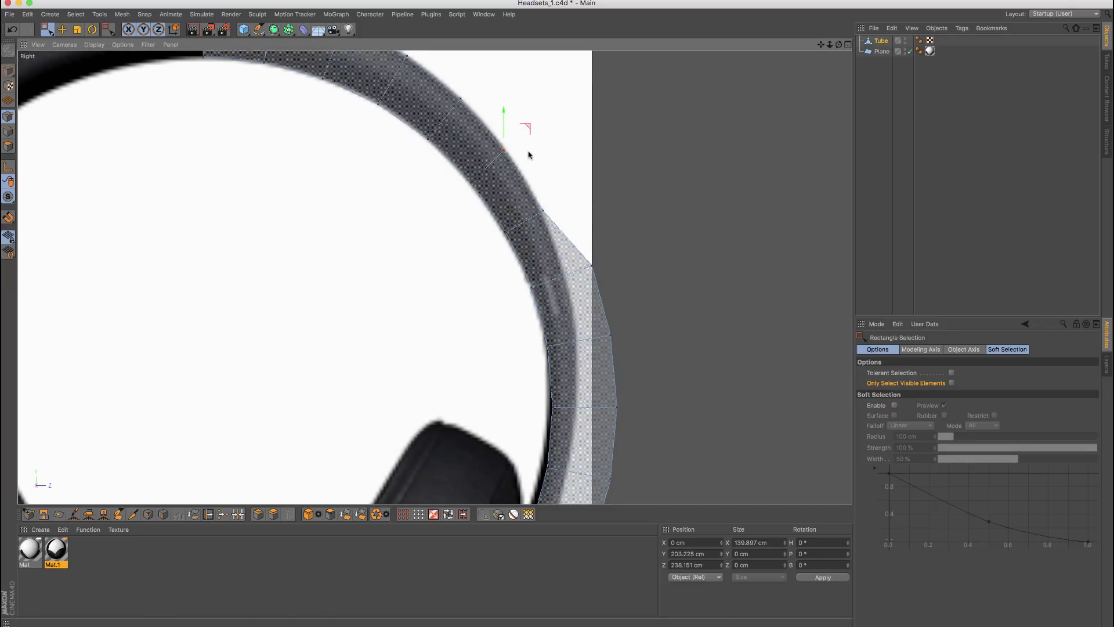
pyautogui.moveTo(528, 155); pyautogui.dragTo(530, 154)
pyautogui.keyDown('alt'); pyautogui.moveTo(533, 248); pyautogui.dragTo(561, 335, button='middle'); pyautogui.keyUp('alt')
pyautogui.keyDown('alt'); pyautogui.moveTo(494, 276); pyautogui.dragTo(432, 105, button='middle'); pyautogui.keyUp('alt')
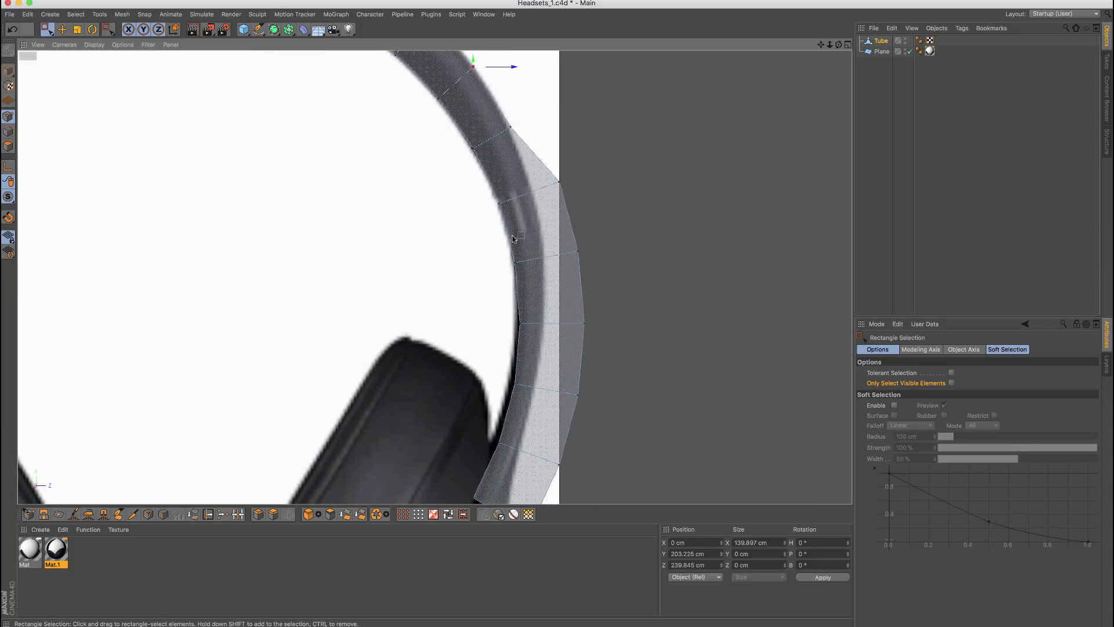
pyautogui.moveTo(573, 175); pyautogui.dragTo(539, 139)
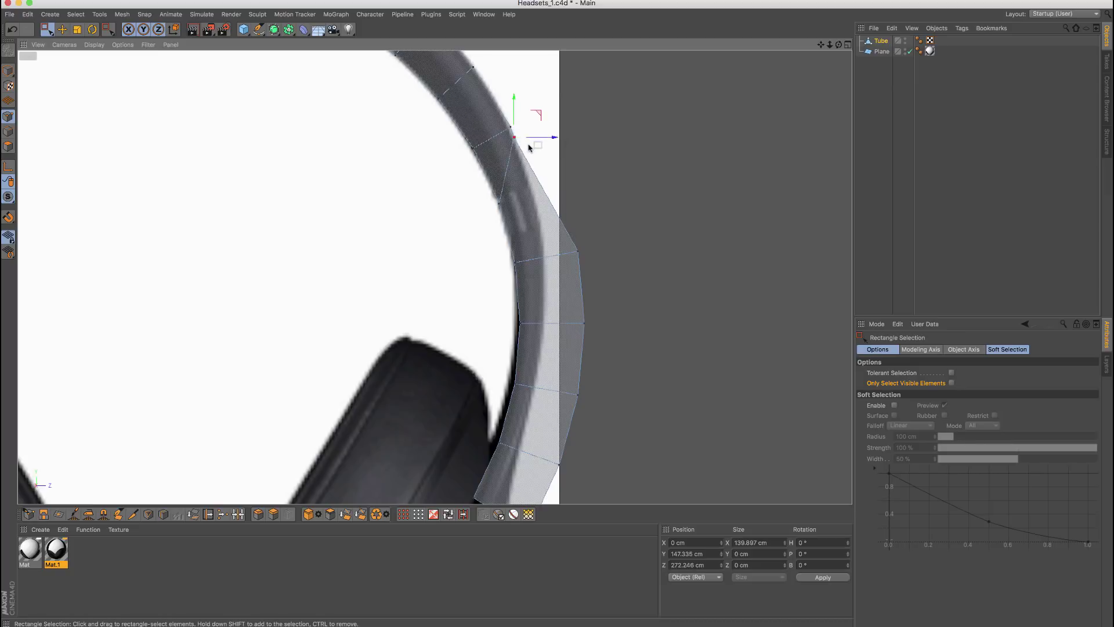
pyautogui.press('super+z')
pyautogui.press('super+z')
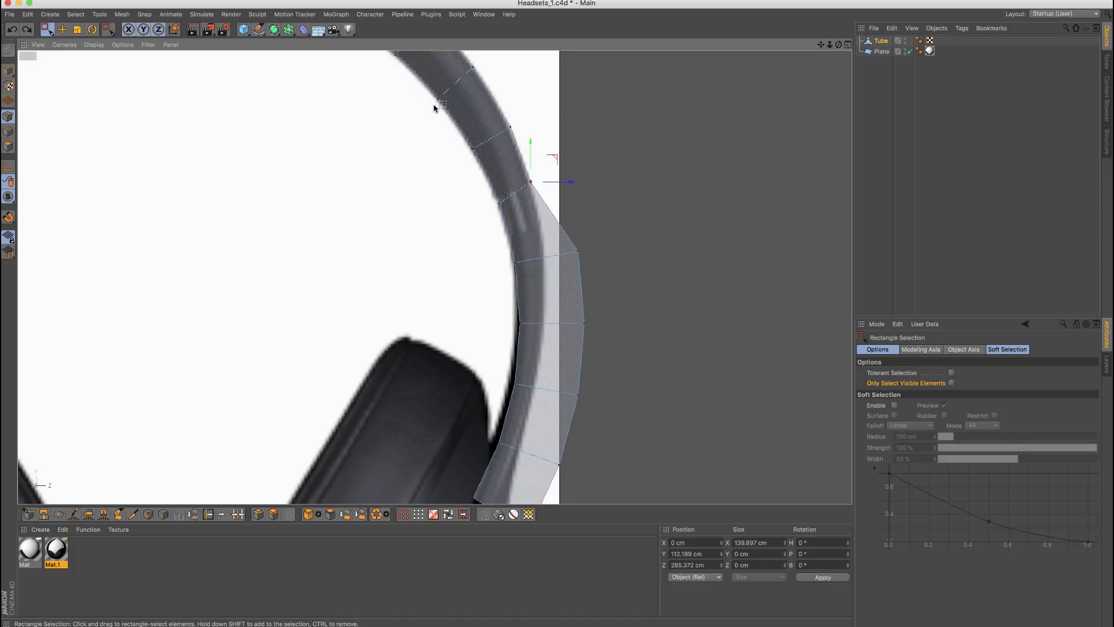
# Step: Pull a lower outer vertex inward and adjust a point's height to match the photo
pyautogui.keyDown('alt'); pyautogui.moveTo(489, 117); pyautogui.dragTo(425, 218, button='middle'); pyautogui.keyUp('alt')
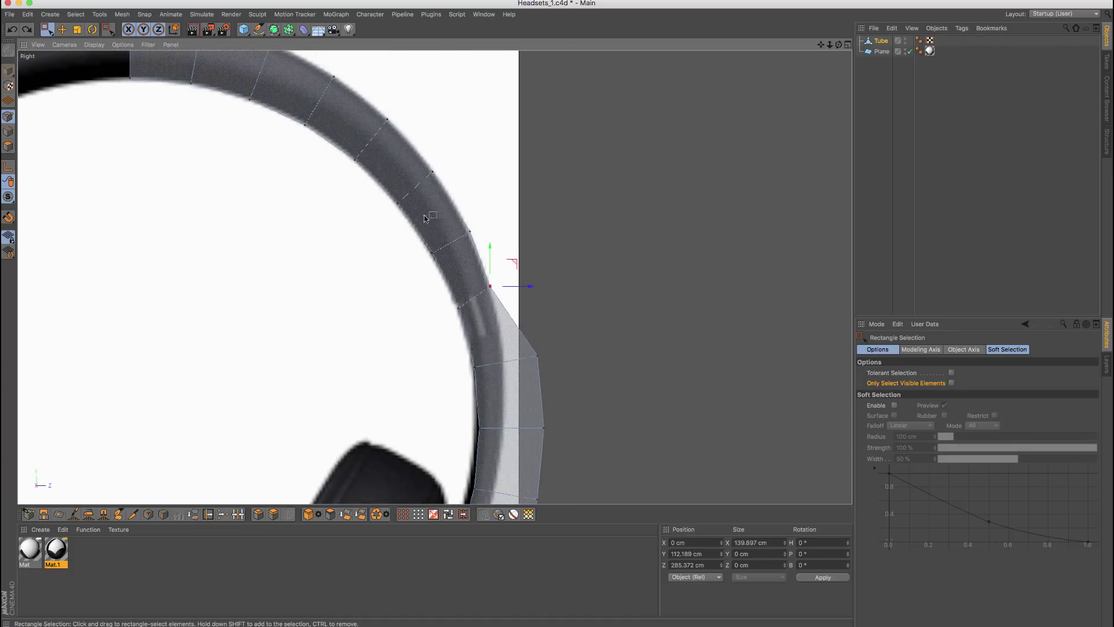
pyautogui.keyDown('alt'); pyautogui.moveTo(472, 251); pyautogui.dragTo(513, 200, button='middle'); pyautogui.keyUp('alt')
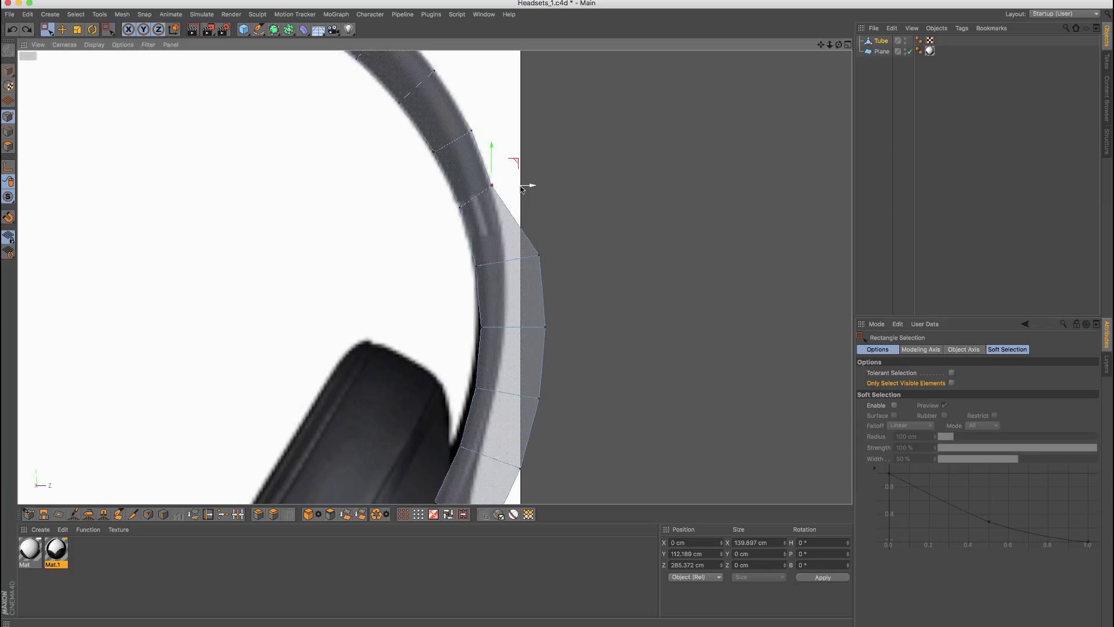
pyautogui.moveTo(492, 162); pyautogui.dragTo(521, 191)
pyautogui.click(540, 255)
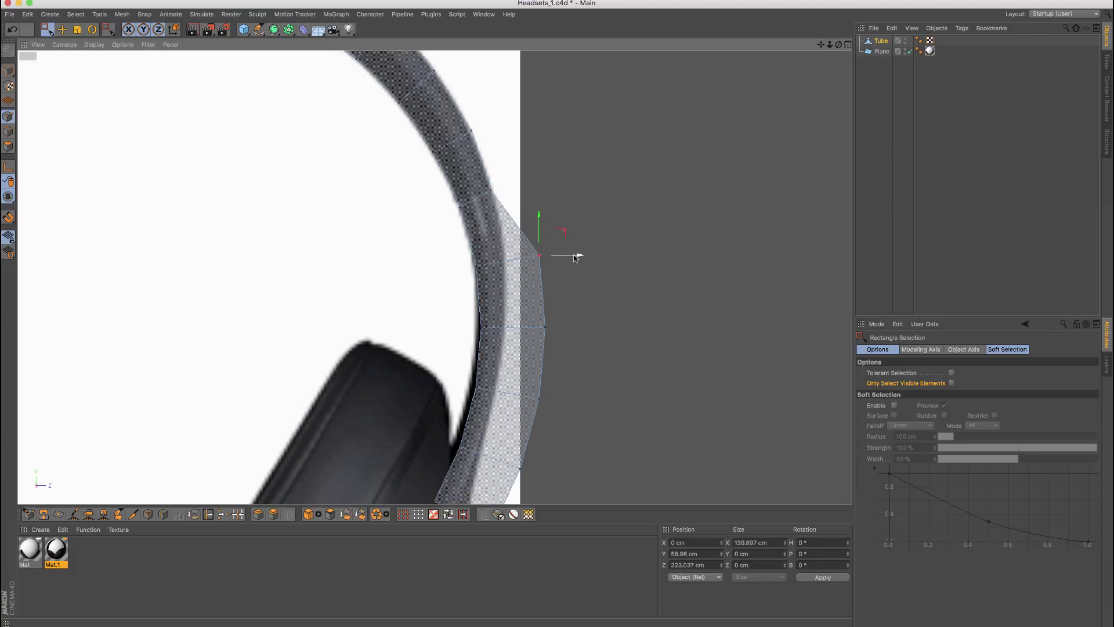
pyautogui.moveTo(577, 256); pyautogui.dragTo(541, 266)
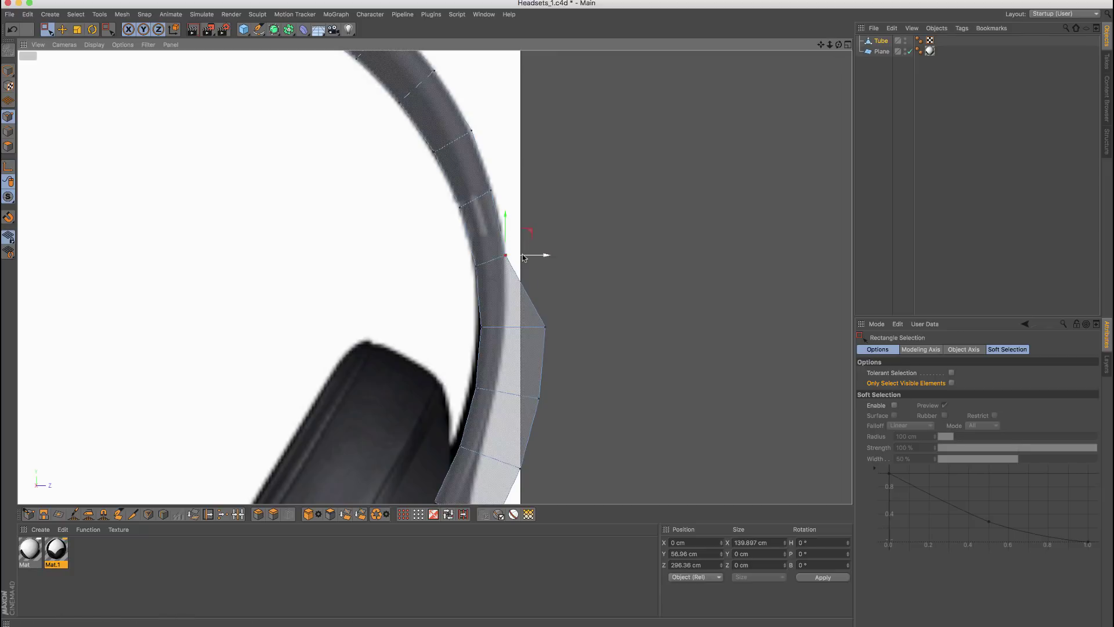
pyautogui.moveTo(523, 256); pyautogui.dragTo(521, 258)
pyautogui.moveTo(503, 235)
pyautogui.mouseDown()
pyautogui.moveTo(492, 179)
pyautogui.moveTo(520, 200)
pyautogui.moveTo(489, 199)
pyautogui.moveTo(524, 238)
pyautogui.moveTo(503, 224)
pyautogui.moveTo(519, 254)
pyautogui.moveTo(504, 236)
pyautogui.mouseUp()
pyautogui.keyDown('alt'); pyautogui.moveTo(510, 295); pyautogui.dragTo(507, 213, button='middle'); pyautogui.keyUp('alt')
# Step: Pull the inner-edge vertex near the ear cup and the lower outer vertices inward
pyautogui.keyDown('alt'); pyautogui.moveTo(477, 160); pyautogui.dragTo(478, 173, button='middle'); pyautogui.keyUp('alt')
pyautogui.moveTo(487, 241)
pyautogui.mouseDown()
pyautogui.moveTo(459, 263)
pyautogui.moveTo(498, 256)
pyautogui.mouseUp()
pyautogui.moveTo(495, 304)
pyautogui.mouseDown()
pyautogui.moveTo(466, 323)
pyautogui.moveTo(496, 322)
pyautogui.mouseUp()
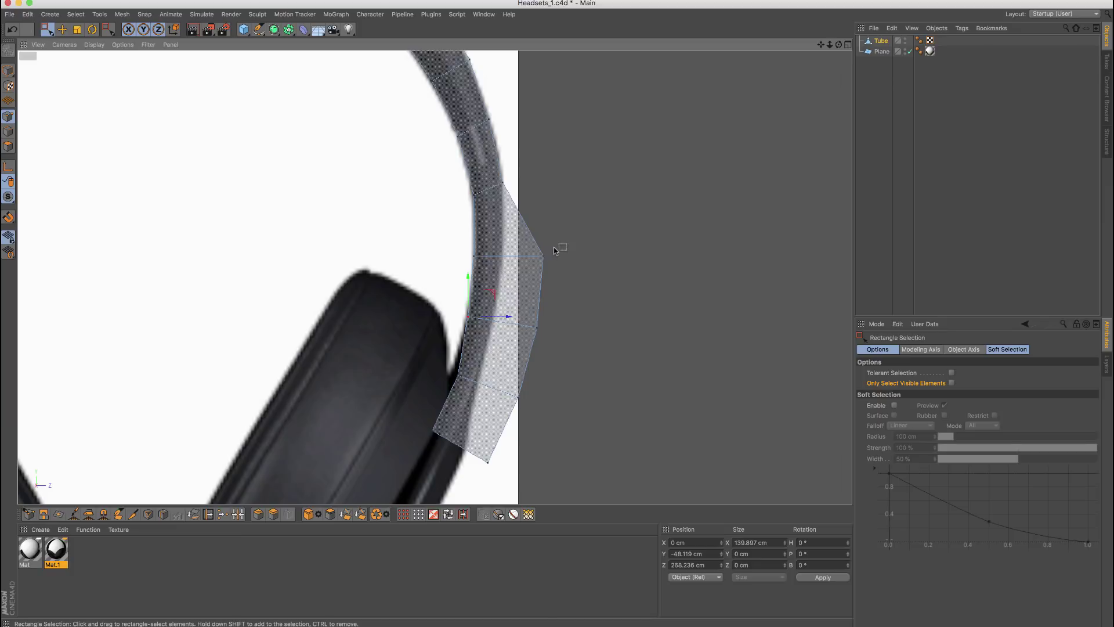
pyautogui.moveTo(554, 248); pyautogui.dragTo(526, 263)
pyautogui.moveTo(552, 316); pyautogui.dragTo(519, 334)
pyautogui.moveTo(562, 329); pyautogui.dragTo(520, 330)
pyautogui.moveTo(494, 299); pyautogui.dragTo(494, 295)
# Step: Pull the flap point inward and select the two bottom end points of the band
pyautogui.keyDown('alt'); pyautogui.moveTo(472, 360); pyautogui.dragTo(475, 297, button='middle'); pyautogui.keyUp('alt')
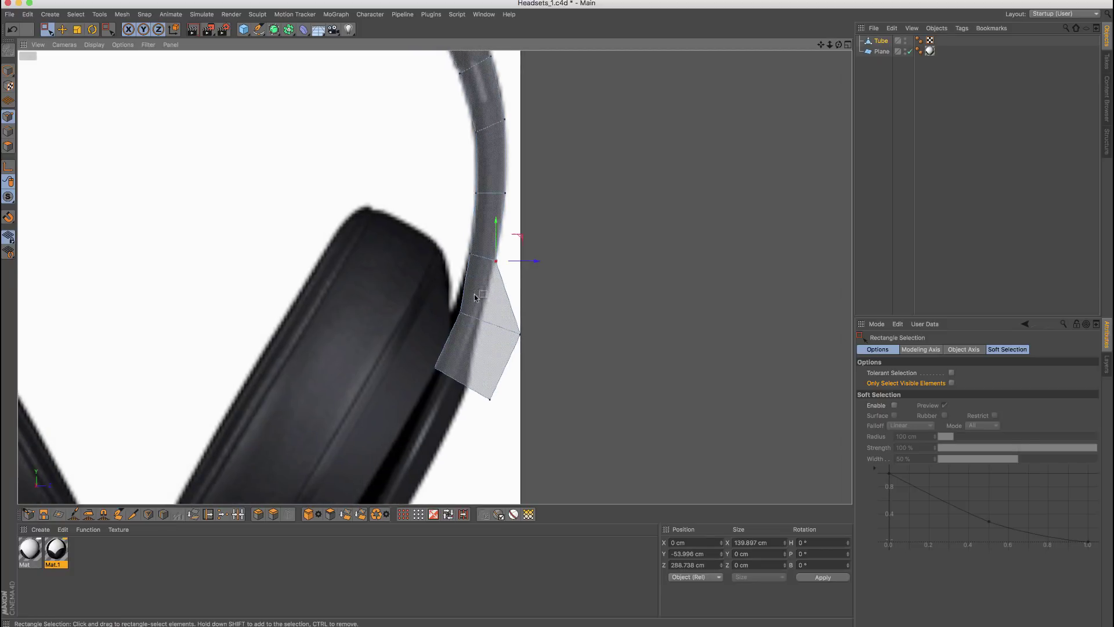
pyautogui.click(453, 312)
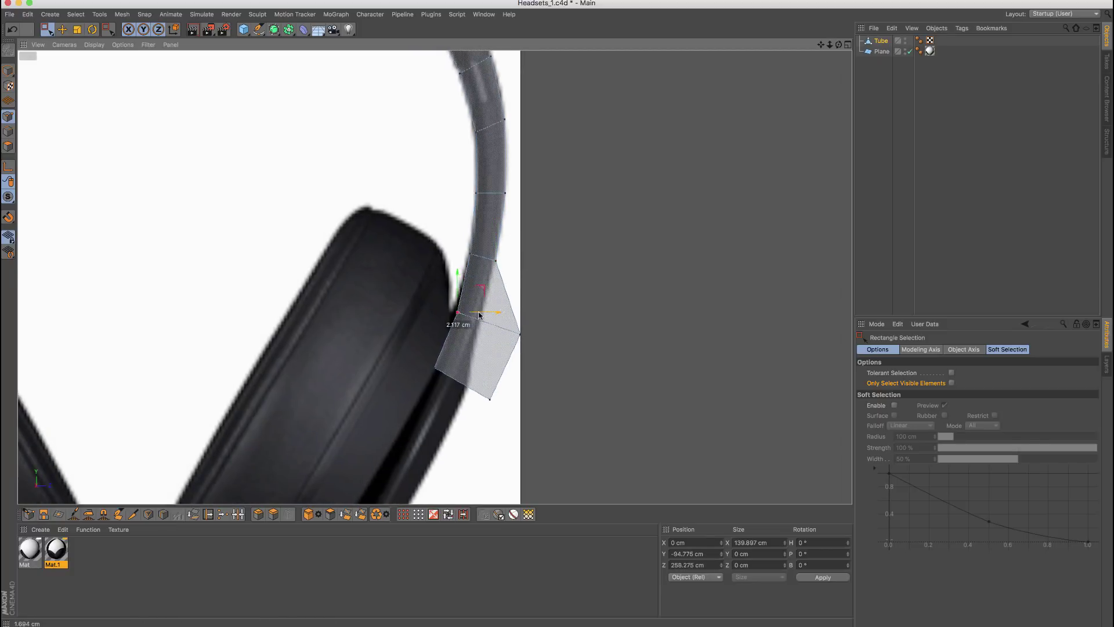
pyautogui.click(518, 334)
pyautogui.moveTo(552, 333); pyautogui.dragTo(502, 334)
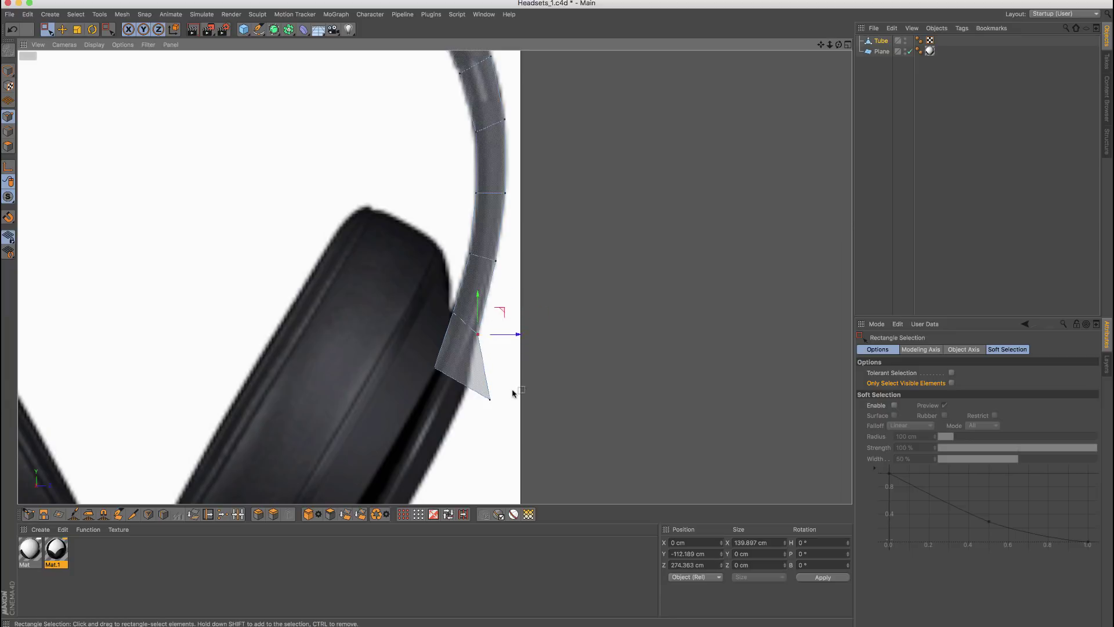
pyautogui.moveTo(509, 380); pyautogui.dragTo(460, 426)
pyautogui.keyDown('shift'); pyautogui.moveTo(458, 354); pyautogui.dragTo(413, 378); pyautogui.keyUp('shift')
# Step: Delete the two selected end points of the band
pyautogui.press('Delete')
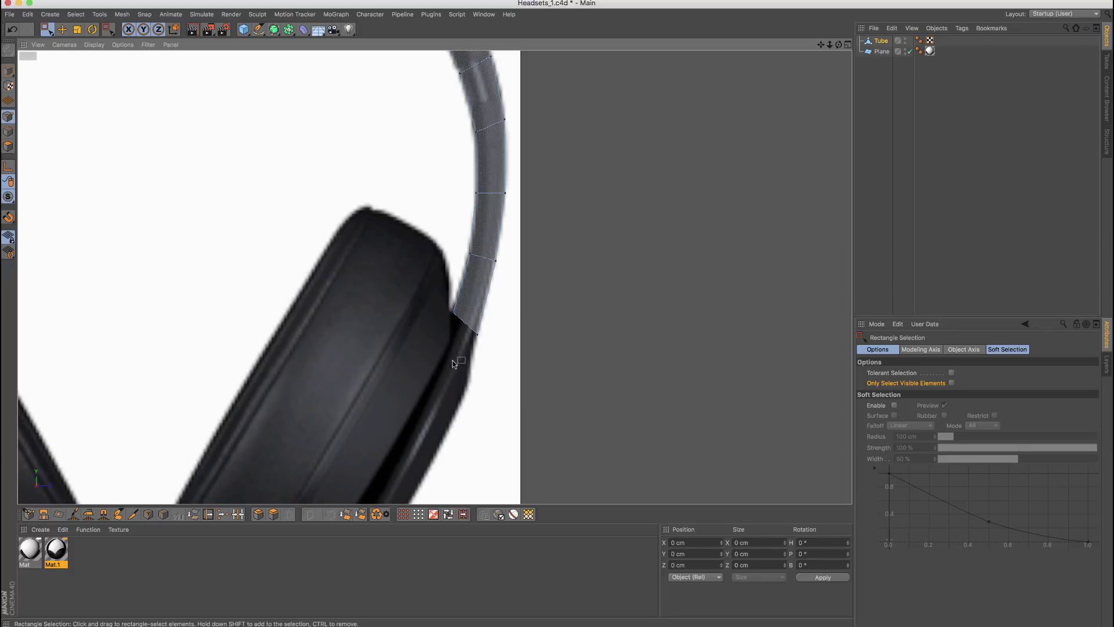
pyautogui.scroll(-5, 487, 257)
pyautogui.scroll(5, 454, 289)
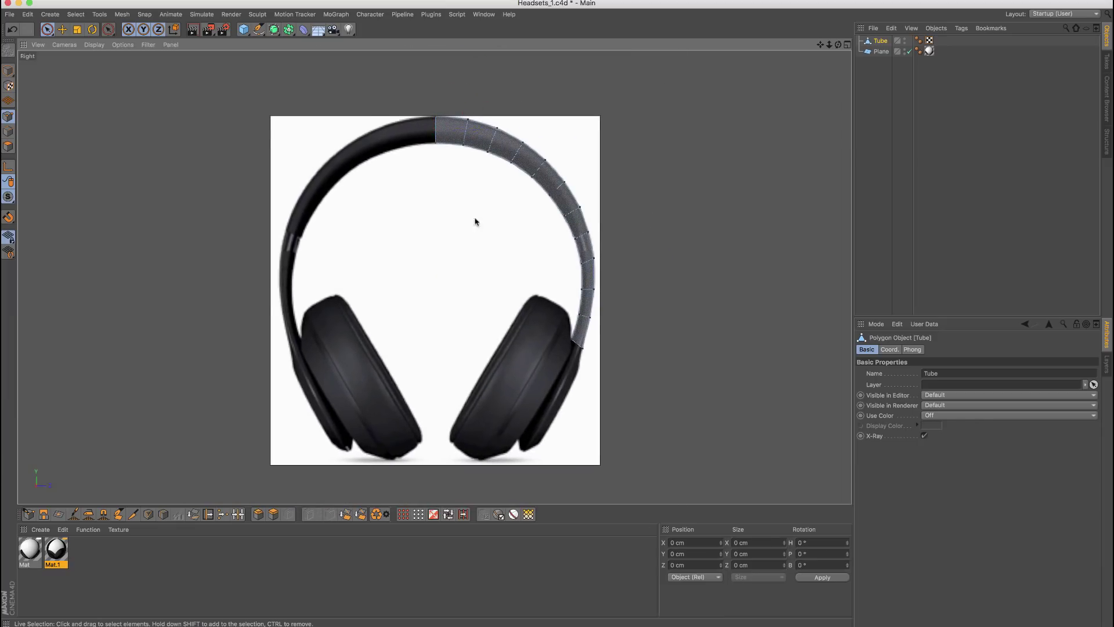
pyautogui.scroll(2, 475, 221)
# Step: Nudge a lower inner band point slightly inward, then pick another headband point
pyautogui.click(600, 371)
pyautogui.scroll(4, 608, 384)
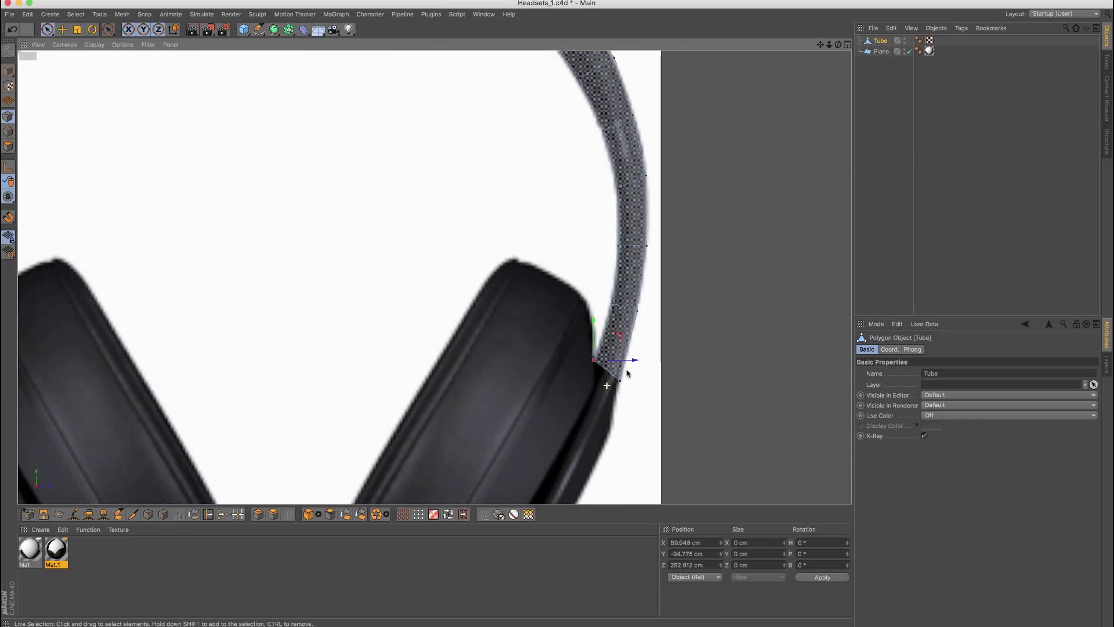
pyautogui.click(614, 305)
pyautogui.moveTo(629, 305); pyautogui.dragTo(635, 304)
pyautogui.scroll(-3, 650, 267)
pyautogui.click(627, 205)
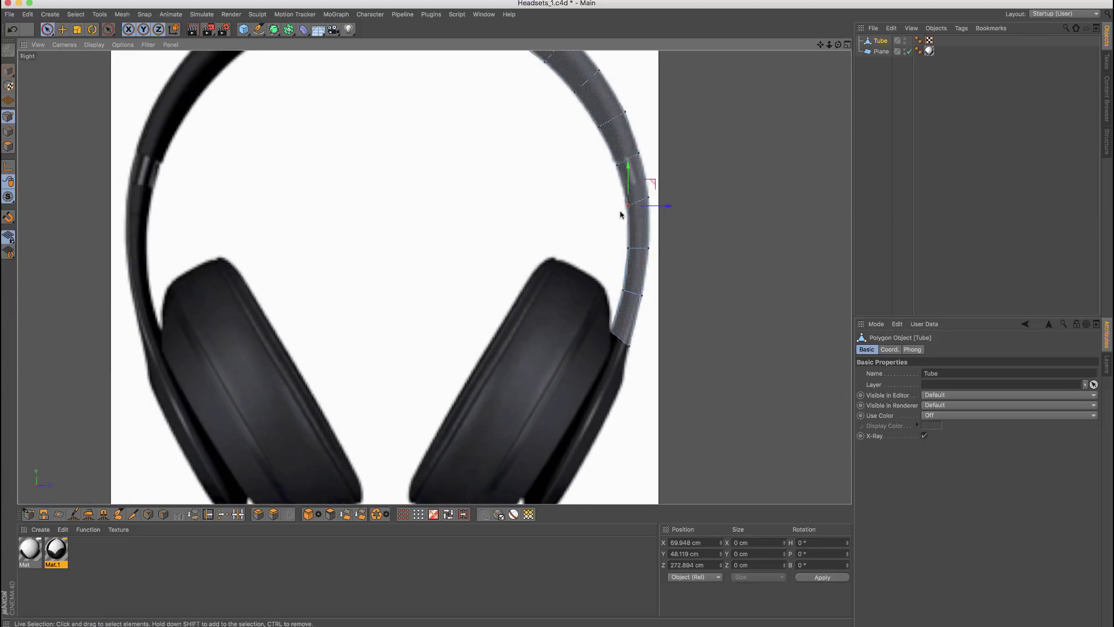
# Step: Briefly hide the reference plane, undo back, and select a lower headband point
pyautogui.click(910, 52)
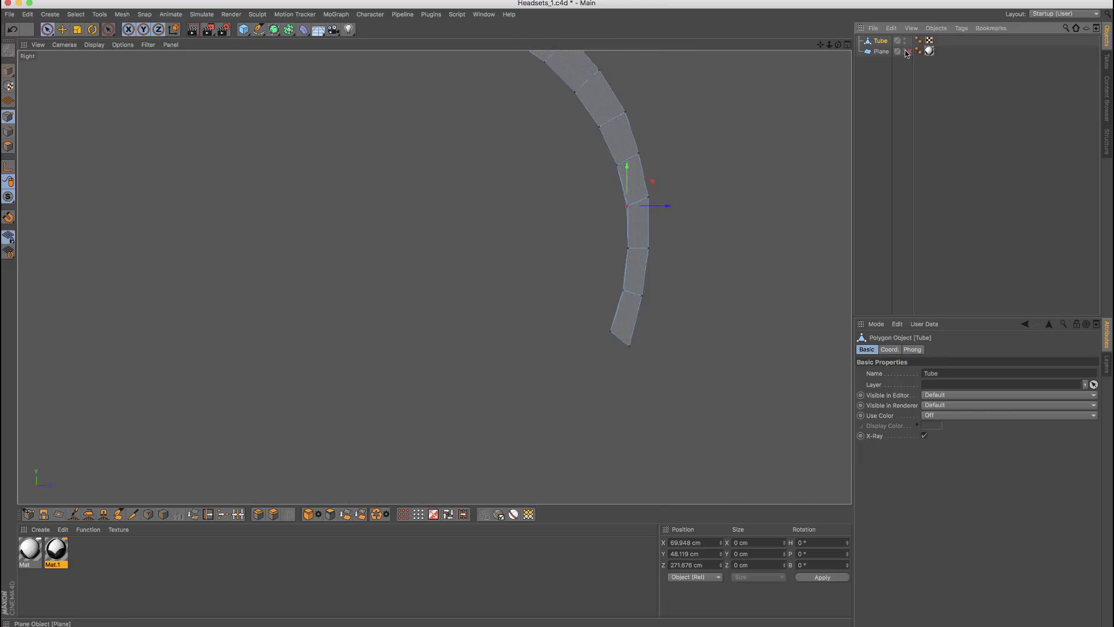
pyautogui.keyDown('alt'); pyautogui.moveTo(561, 134); pyautogui.dragTo(556, 170, button='middle'); pyautogui.keyUp('alt')
pyautogui.press('super+z')
pyautogui.press('super+z')
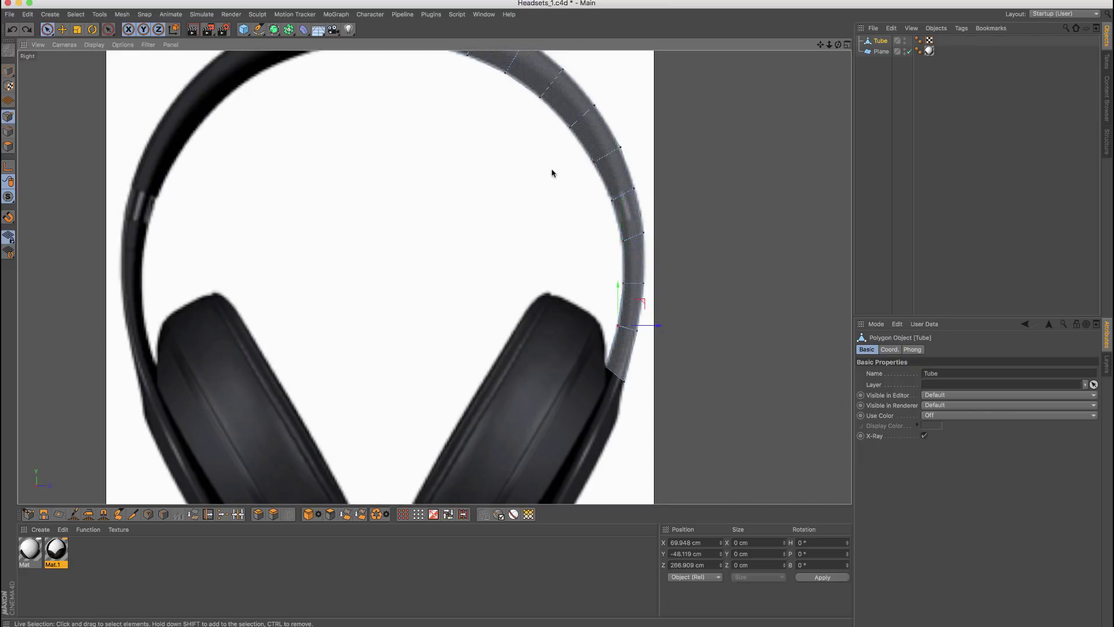
pyautogui.press('super+z')
pyautogui.press('0')
pyautogui.scroll(3, 625, 326)
pyautogui.moveTo(632, 312); pyautogui.dragTo(606, 334)
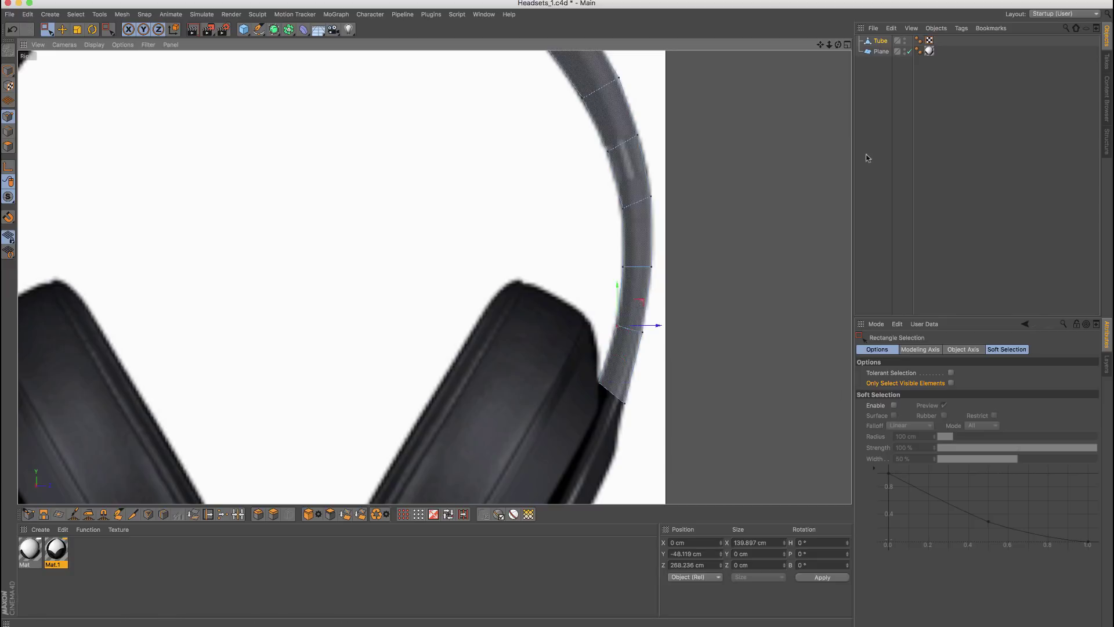
# Step: With the reference hidden, slide the lower-left point outward and raise the inner point
pyautogui.click(910, 51)
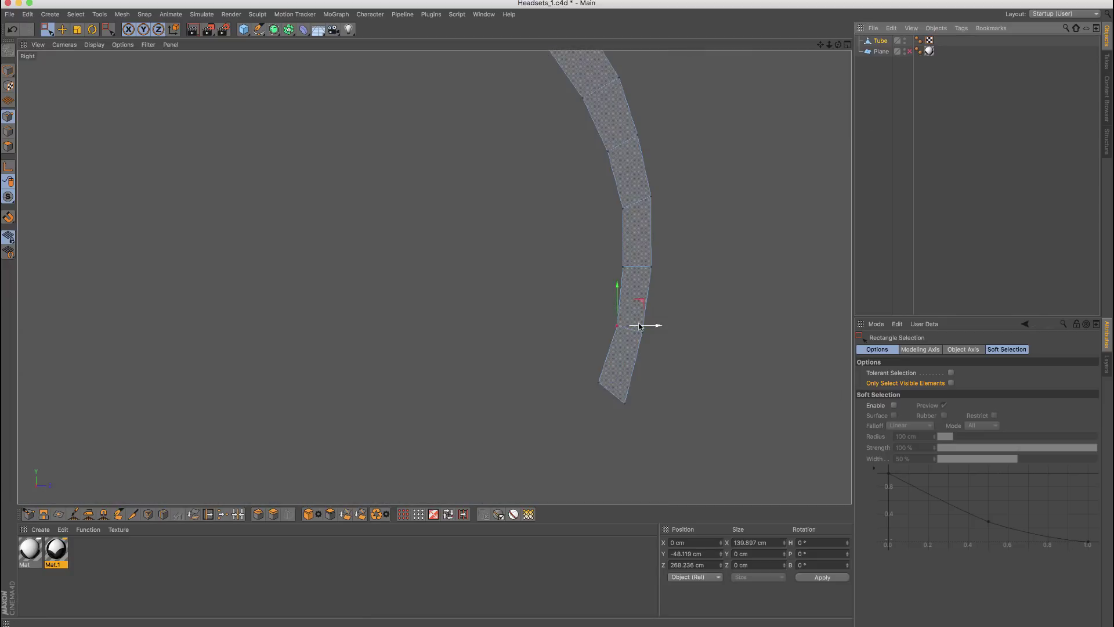
pyautogui.moveTo(604, 360); pyautogui.dragTo(562, 402)
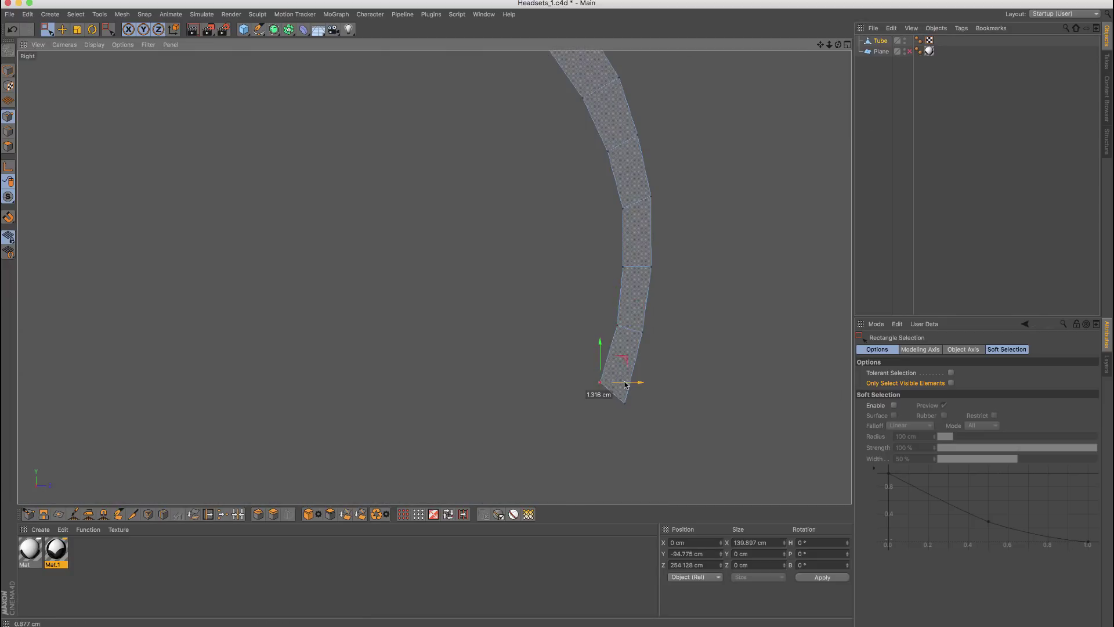
pyautogui.moveTo(624, 381); pyautogui.dragTo(626, 381)
pyautogui.keyDown('alt'); pyautogui.moveTo(626, 296); pyautogui.dragTo(621, 320, button='middle'); pyautogui.keyUp('alt')
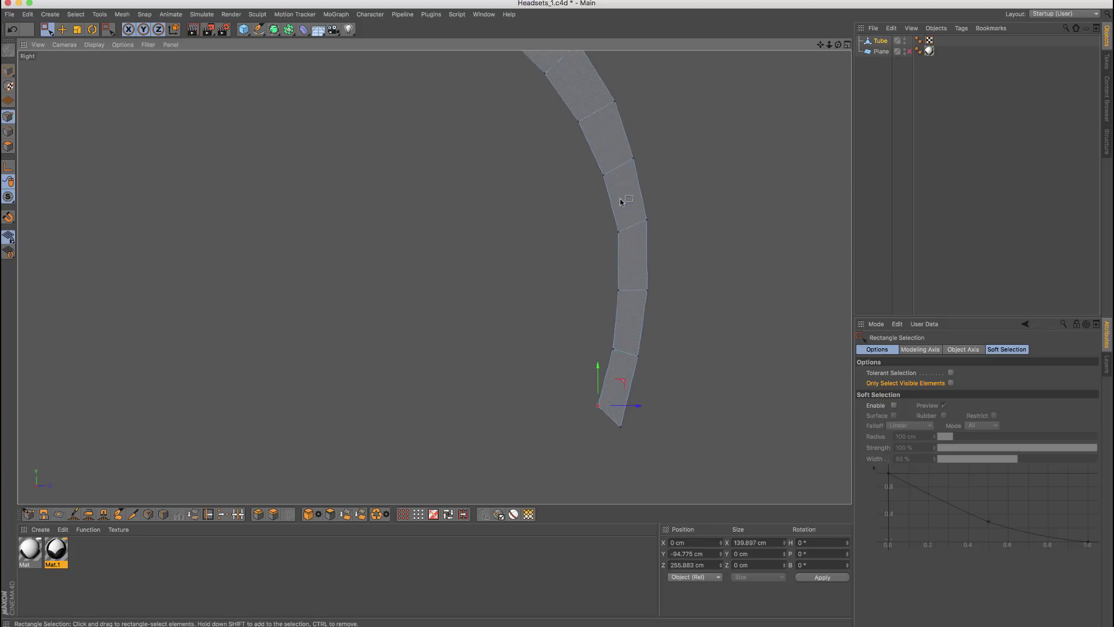
pyautogui.keyDown('alt'); pyautogui.moveTo(620, 202); pyautogui.dragTo(617, 284, button='middle'); pyautogui.keyUp('alt')
pyautogui.moveTo(628, 306)
pyautogui.mouseDown()
pyautogui.moveTo(605, 317)
pyautogui.moveTo(616, 287)
pyautogui.mouseUp()
pyautogui.scroll(-8, 575, 266)
pyautogui.scroll(3, 582, 260)
pyautogui.keyDown('alt'); pyautogui.moveTo(563, 234); pyautogui.dragTo(563, 241, button='middle'); pyautogui.keyUp('alt')
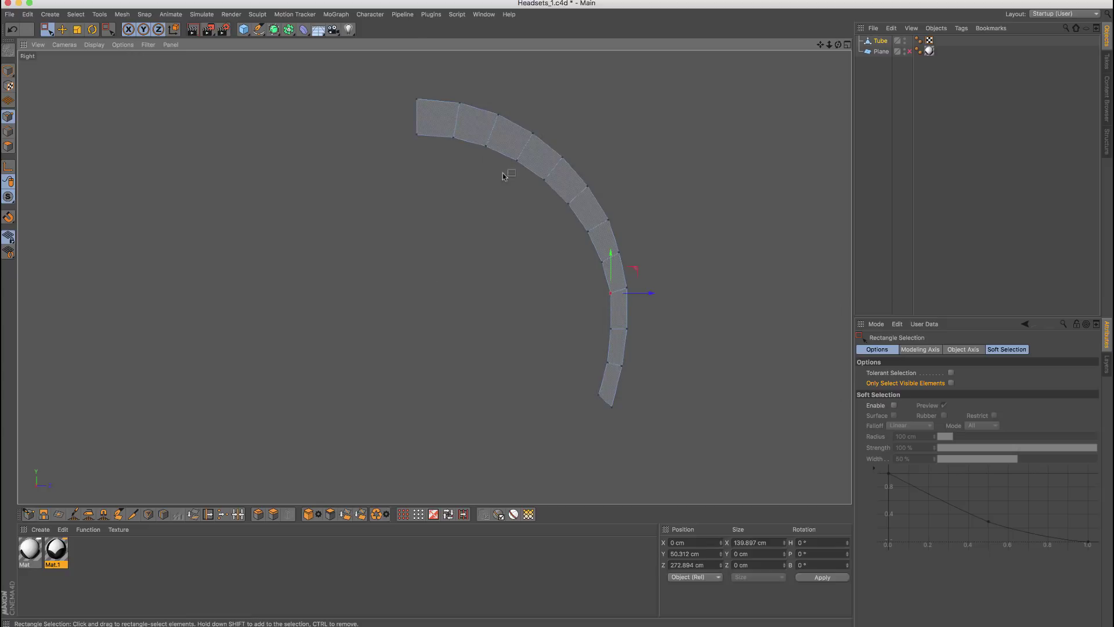
# Step: Show the reference photo again and select the inner-edge points and two arch edges
pyautogui.click(909, 51)
pyautogui.scroll(-2, 612, 194)
pyautogui.scroll(5, 621, 194)
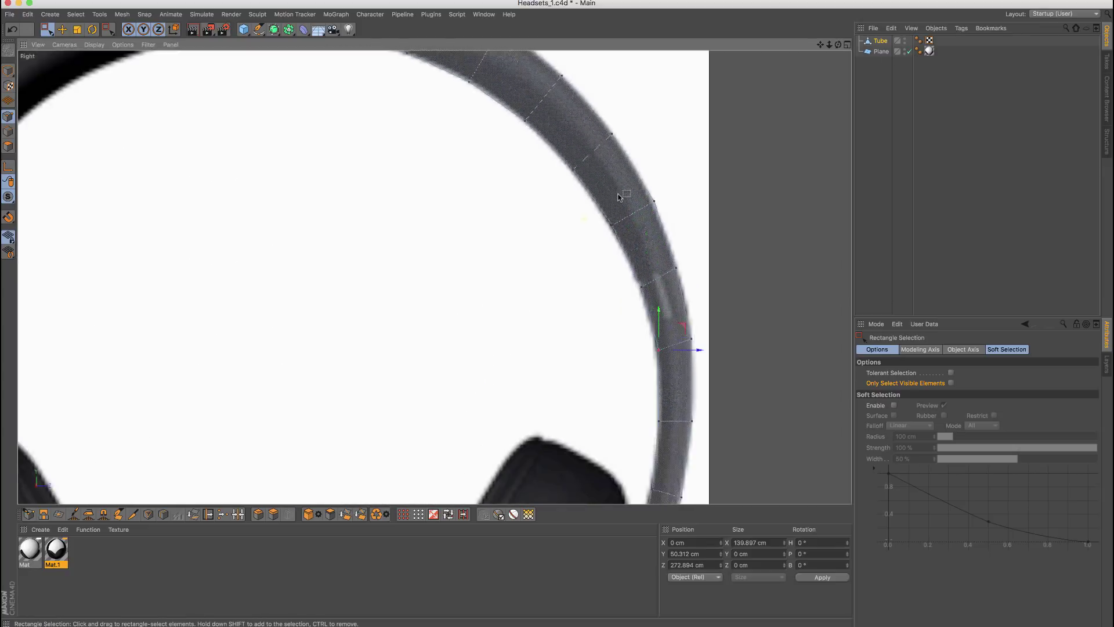
pyautogui.moveTo(621, 217)
pyautogui.mouseDown()
pyautogui.moveTo(604, 239)
pyautogui.moveTo(634, 229)
pyautogui.mouseUp()
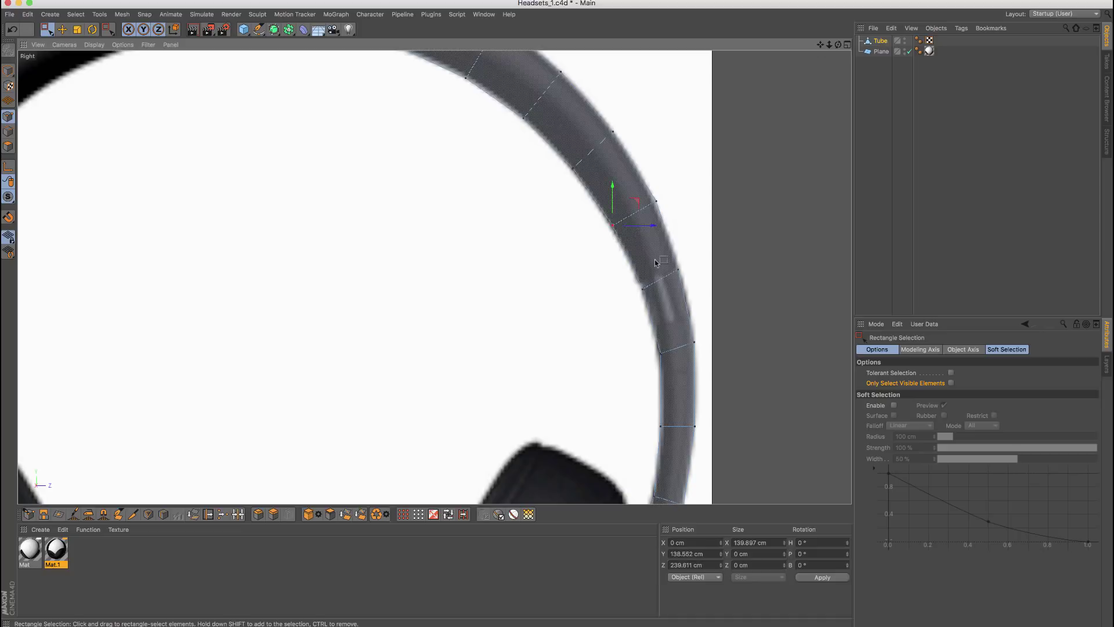
pyautogui.click(673, 346)
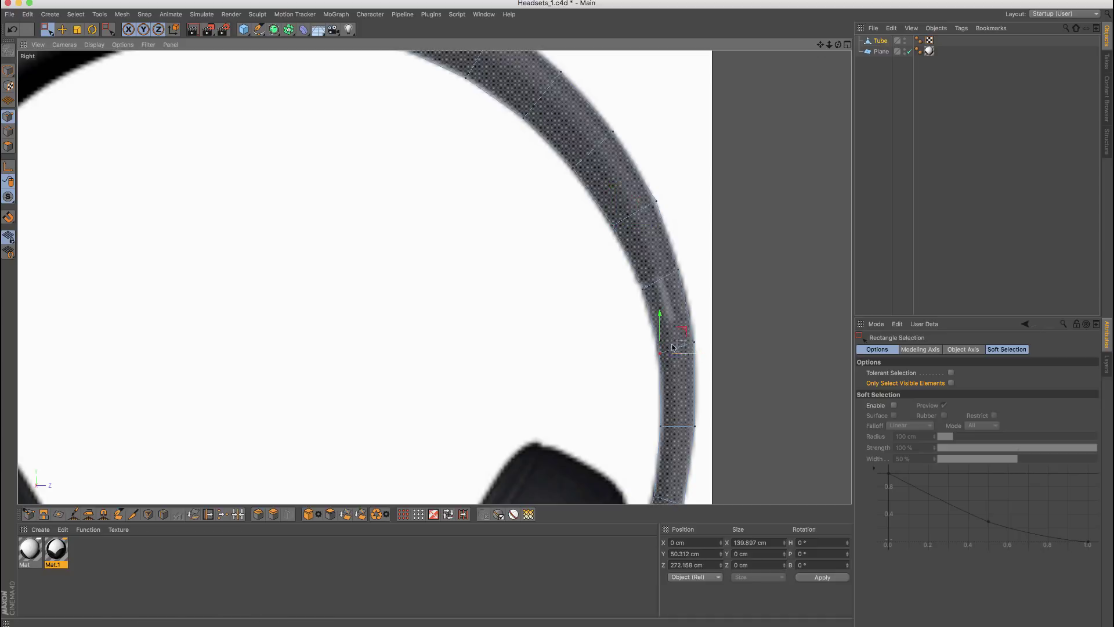
pyautogui.click(667, 326)
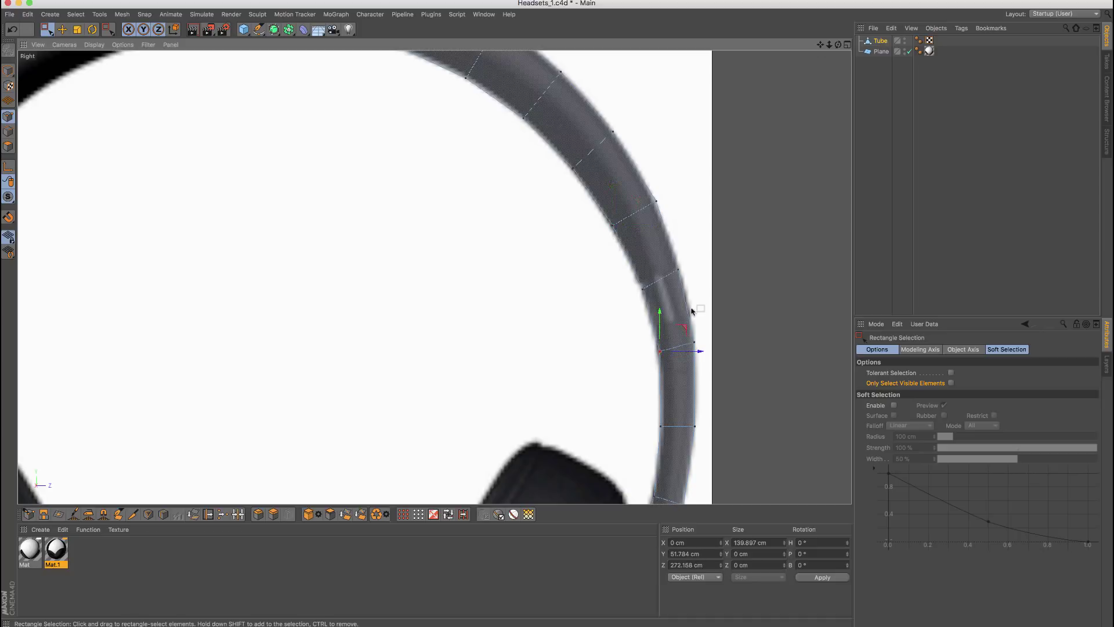
# Step: Hide the headphone reference image and recentre the Right view on the whole arc
pyautogui.scroll(-3, 687, 313)
pyautogui.click(909, 52)
pyautogui.keyDown('alt'); pyautogui.moveTo(715, 141); pyautogui.dragTo(643, 140, button='middle'); pyautogui.keyUp('alt')
pyautogui.scroll(-2, 643, 140)
pyautogui.keyDown('alt'); pyautogui.moveTo(472, 171); pyautogui.dragTo(471, 172); pyautogui.keyUp('alt')
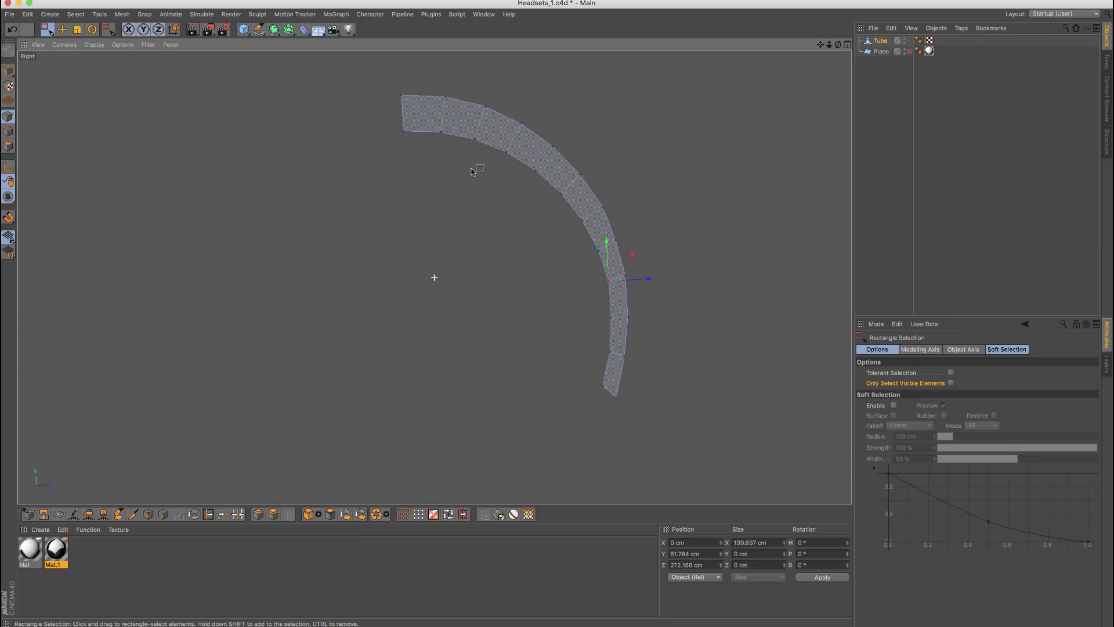
pyautogui.keyDown('alt'); pyautogui.moveTo(500, 136); pyautogui.dragTo(494, 154, button='middle'); pyautogui.keyUp('alt')
# Step: Show the headphone reference Plane again and reset the Right view to its default framing
pyautogui.click(68, 46)
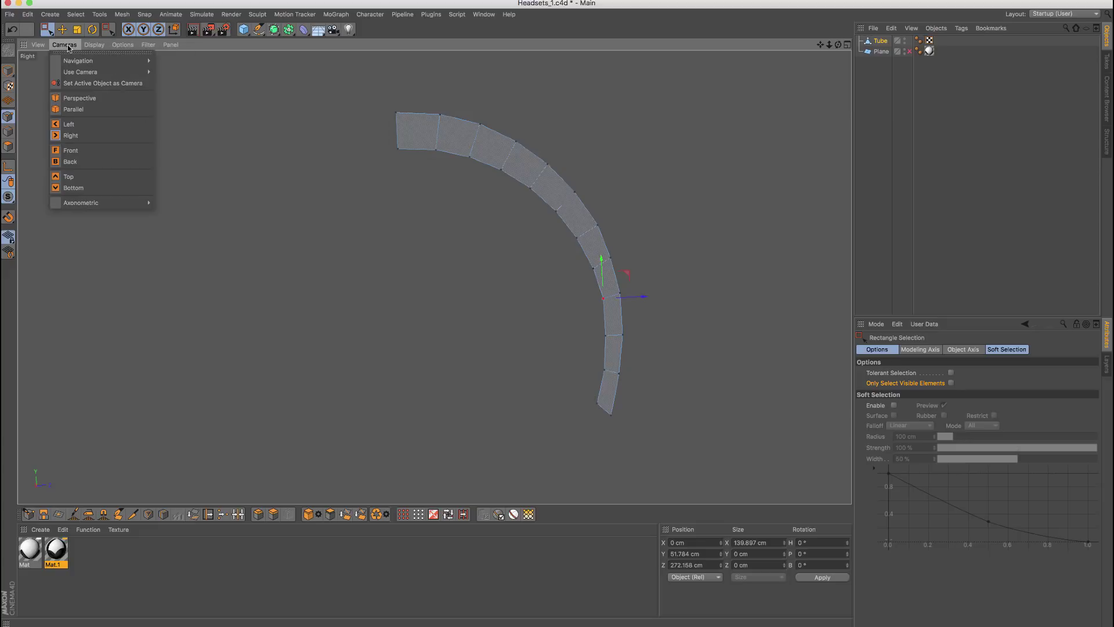
pyautogui.moveTo(38, 46)
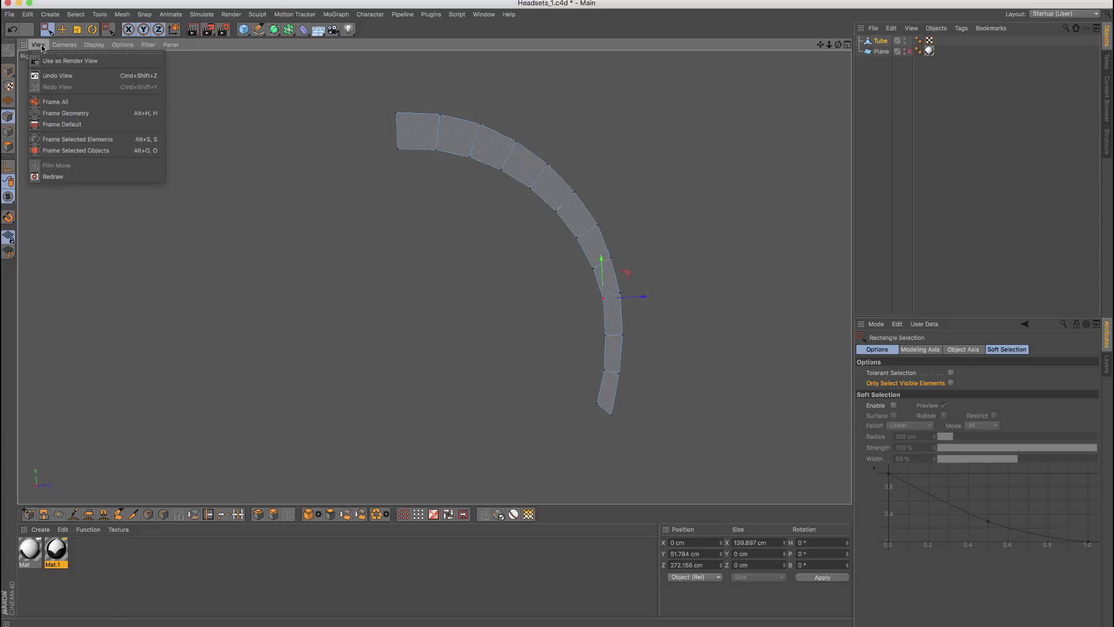
pyautogui.click(67, 124)
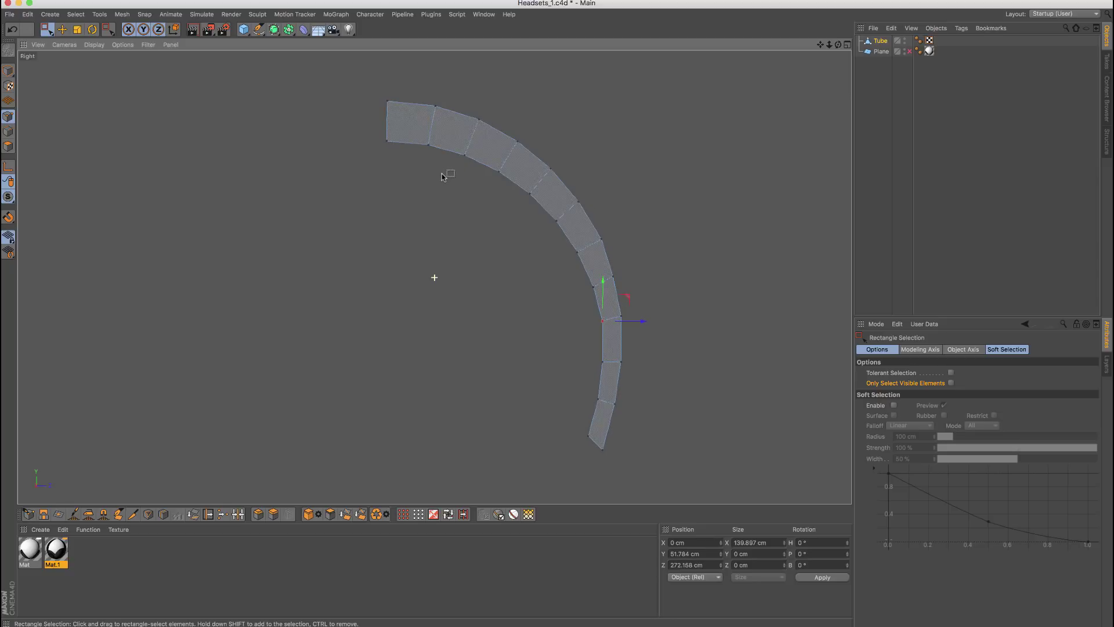
pyautogui.click(909, 51)
pyautogui.click(38, 45)
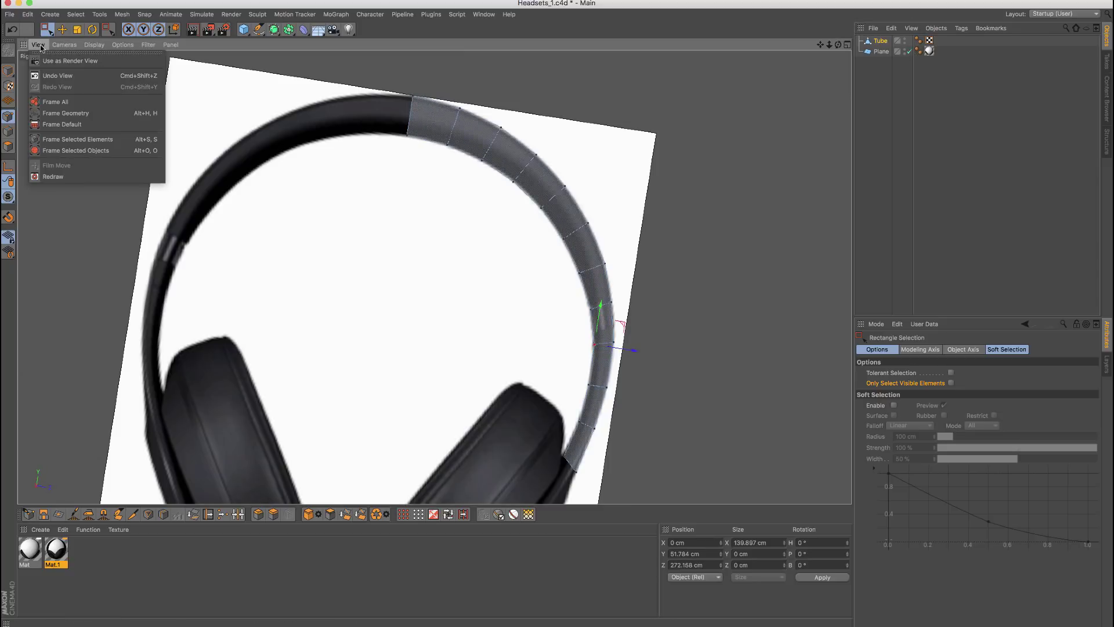
pyautogui.click(79, 127)
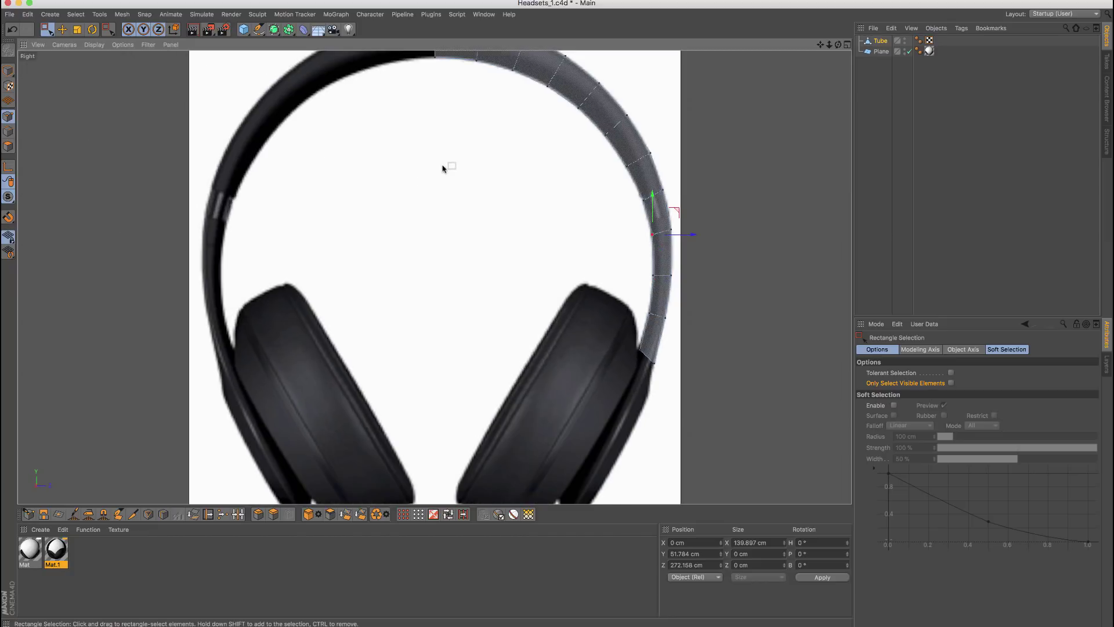
# Step: Zoom out to centre the headphone and add a Symmetry object to the scene
pyautogui.scroll(-3, 444, 168)
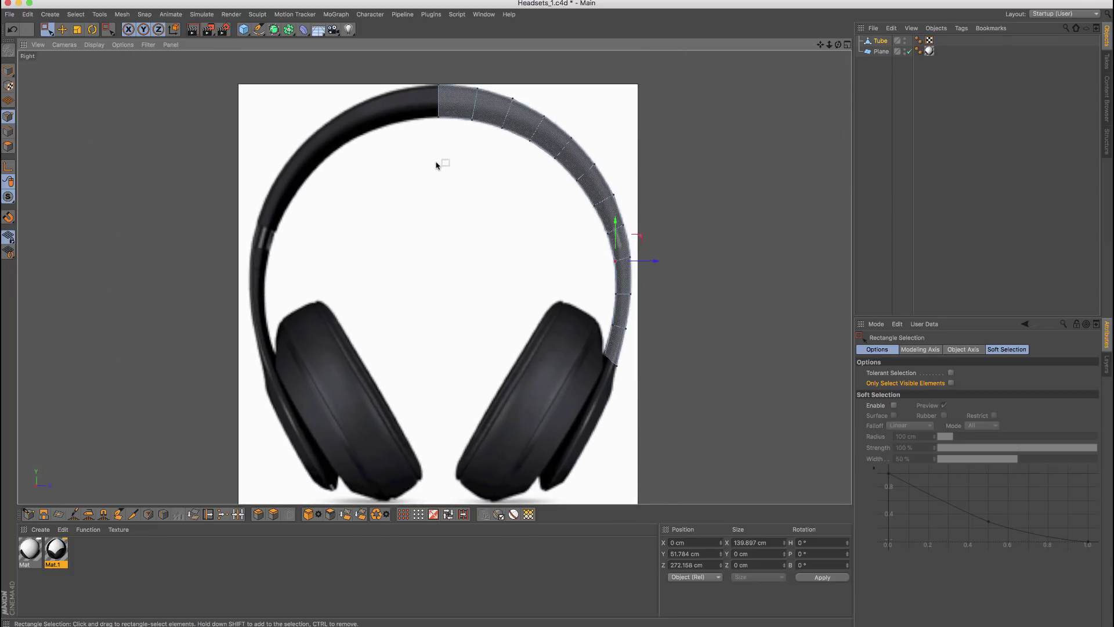
pyautogui.keyDown('alt'); pyautogui.moveTo(444, 155); pyautogui.dragTo(451, 164, button='middle'); pyautogui.keyUp('alt')
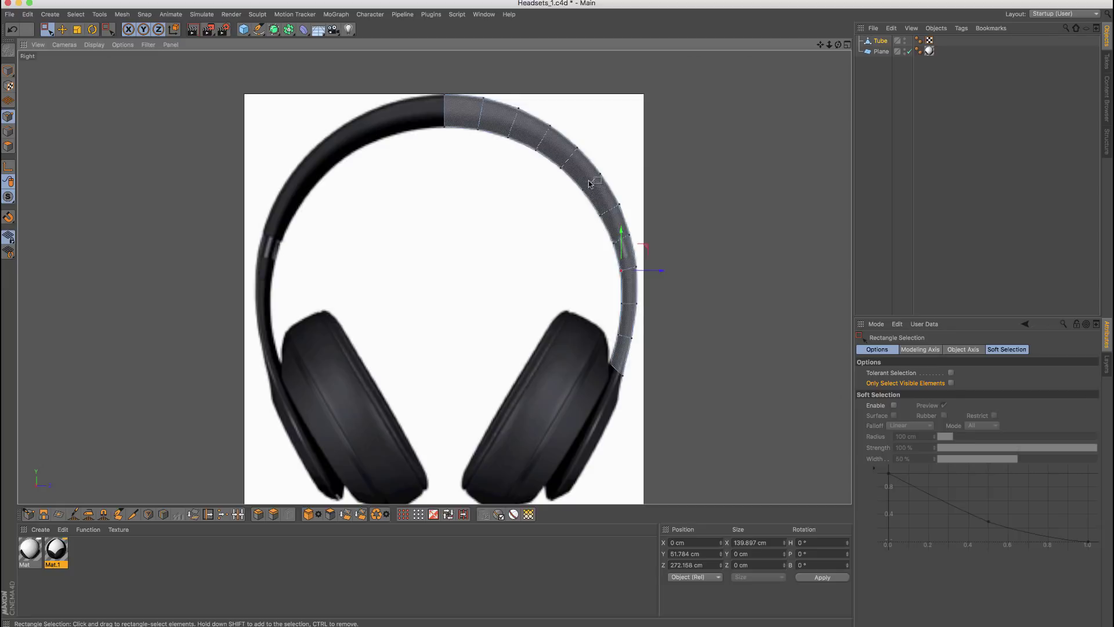
pyautogui.scroll(-2, 590, 183)
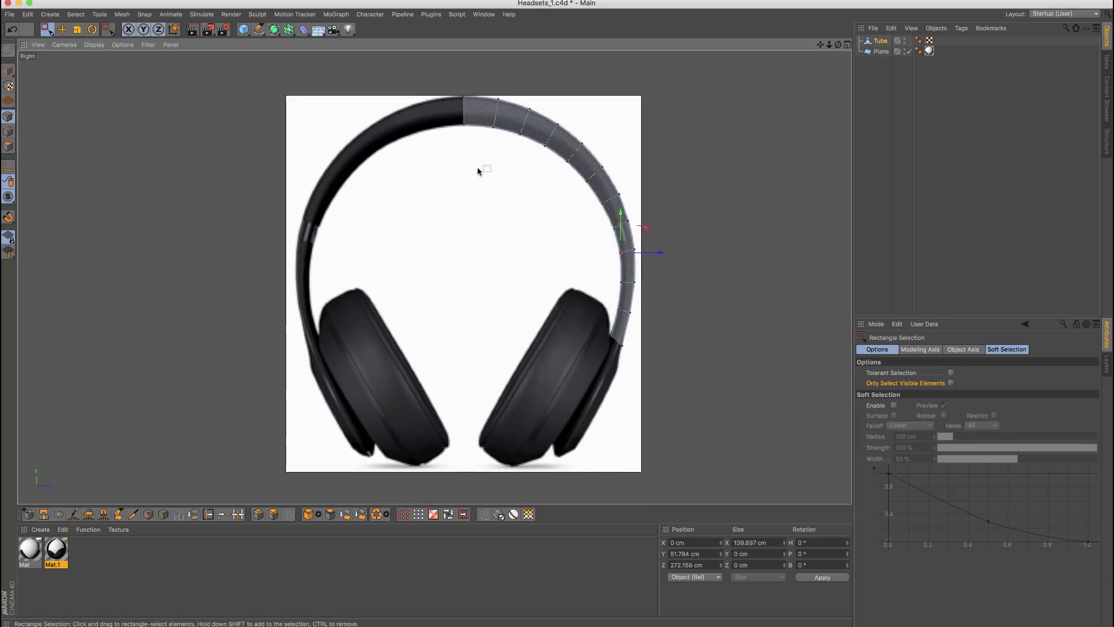
pyautogui.click(288, 29)
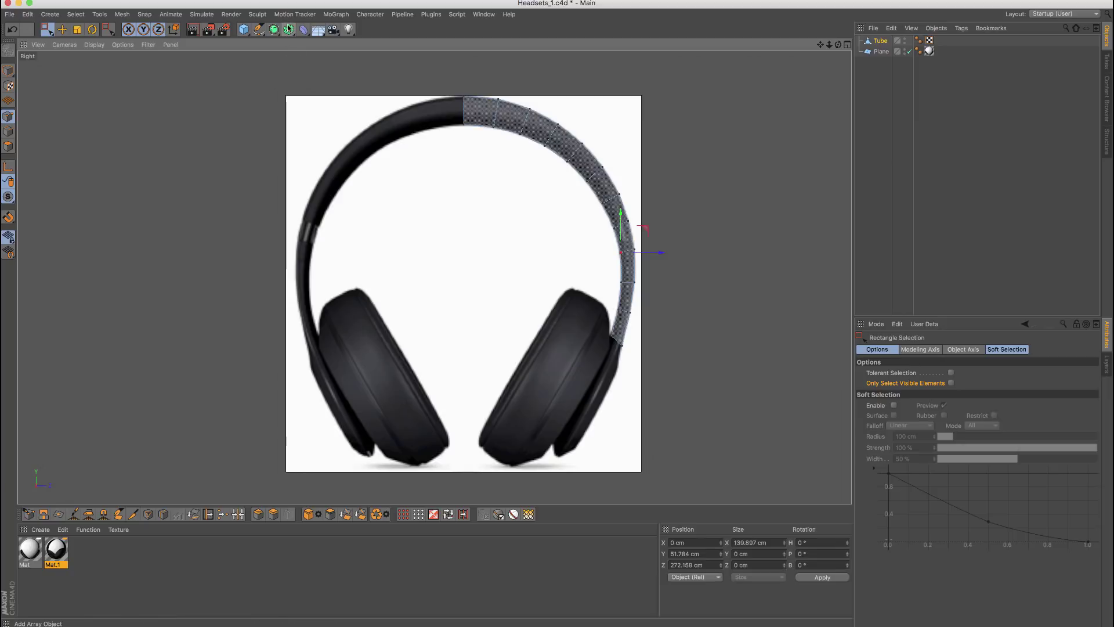
pyautogui.click(413, 83)
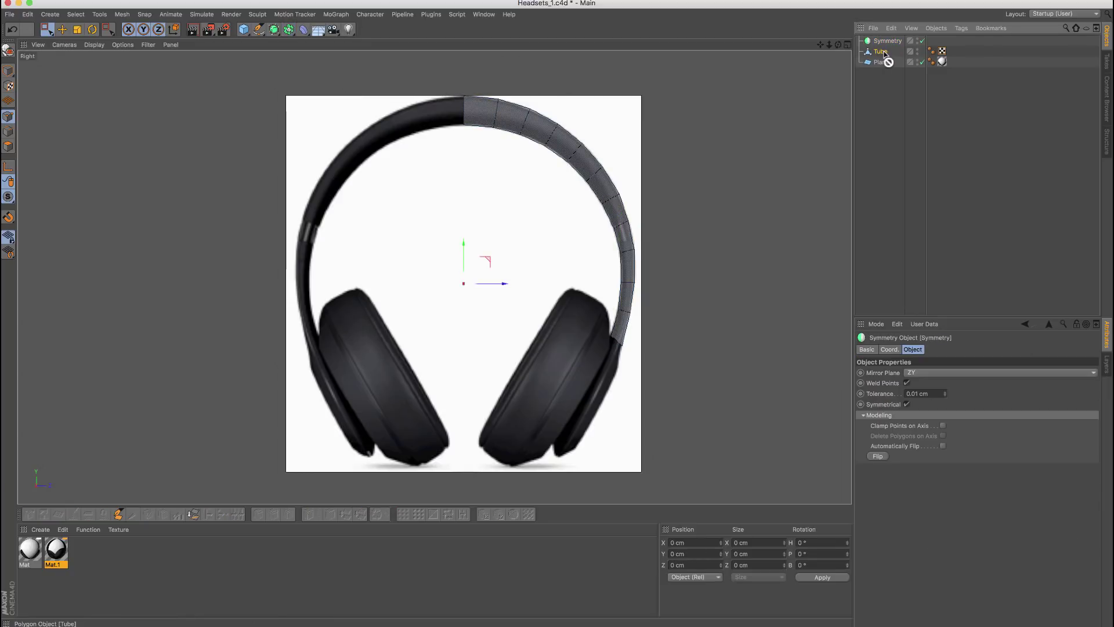
# Step: Make the Tube a child of the Symmetry object and hide the reference Plane
pyautogui.moveTo(883, 53)
pyautogui.mouseDown()
pyautogui.moveTo(891, 45)
pyautogui.moveTo(879, 55)
pyautogui.mouseUp()
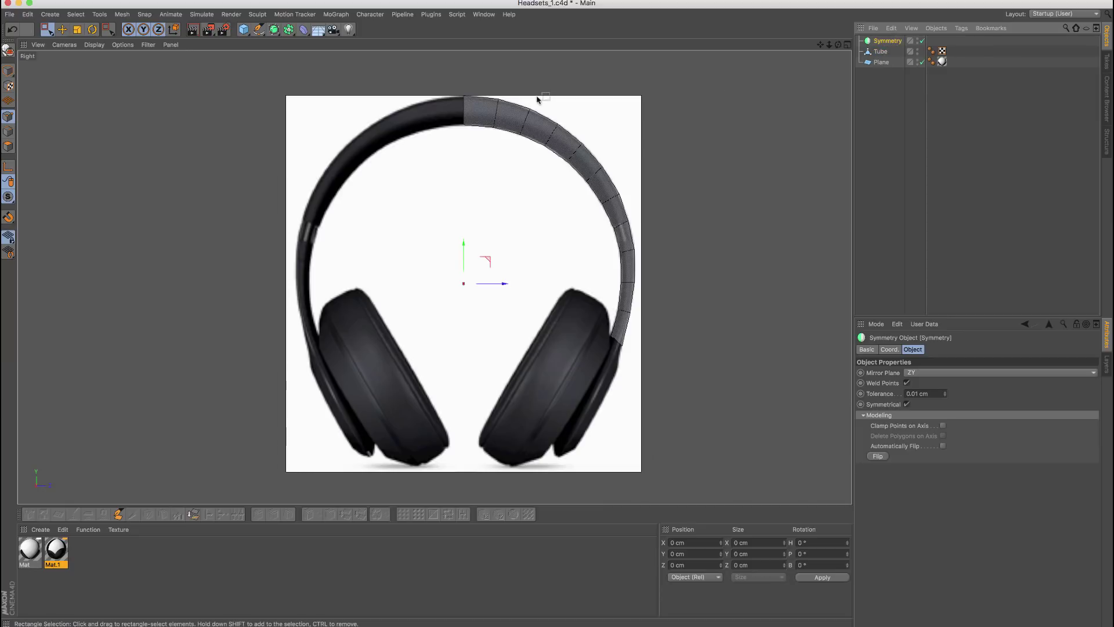
pyautogui.click(922, 60)
pyautogui.click(923, 60)
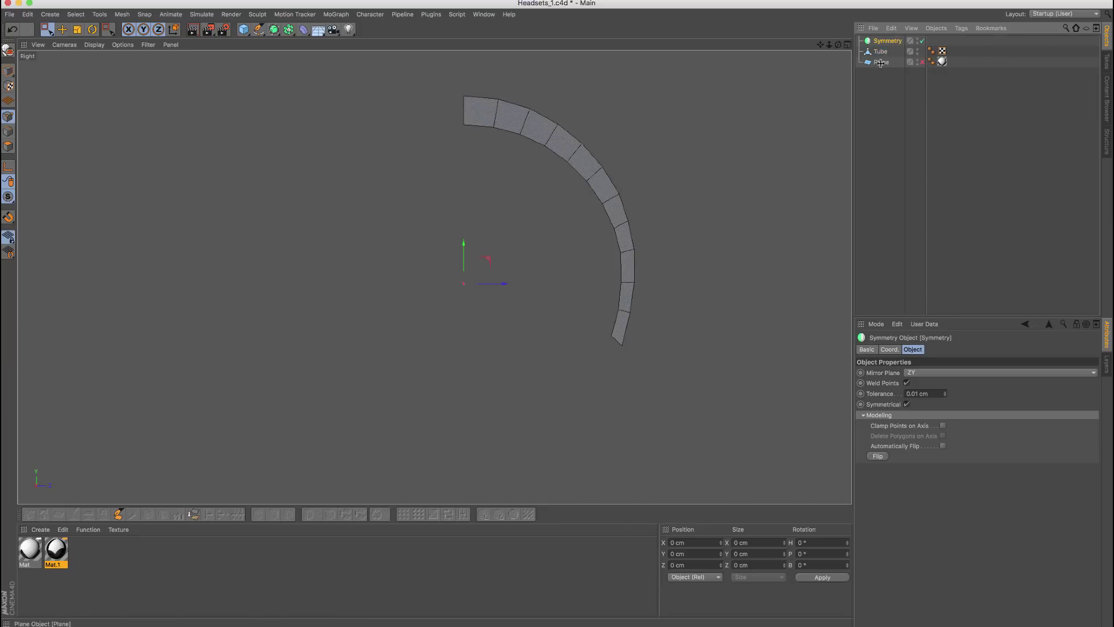
pyautogui.click(880, 52)
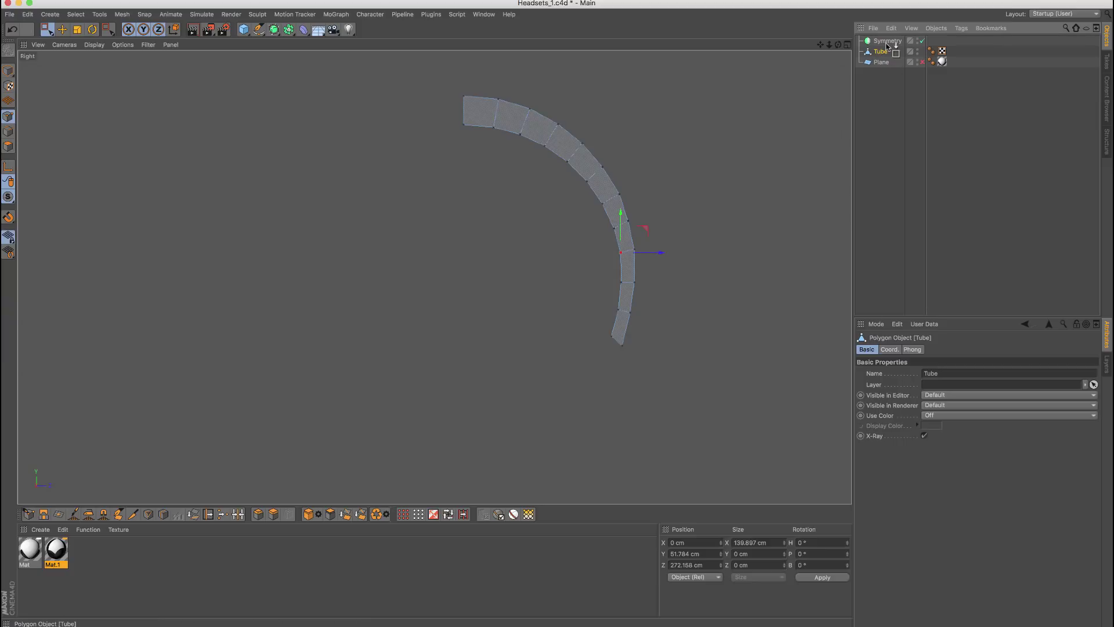
pyautogui.moveTo(888, 43); pyautogui.dragTo(888, 41)
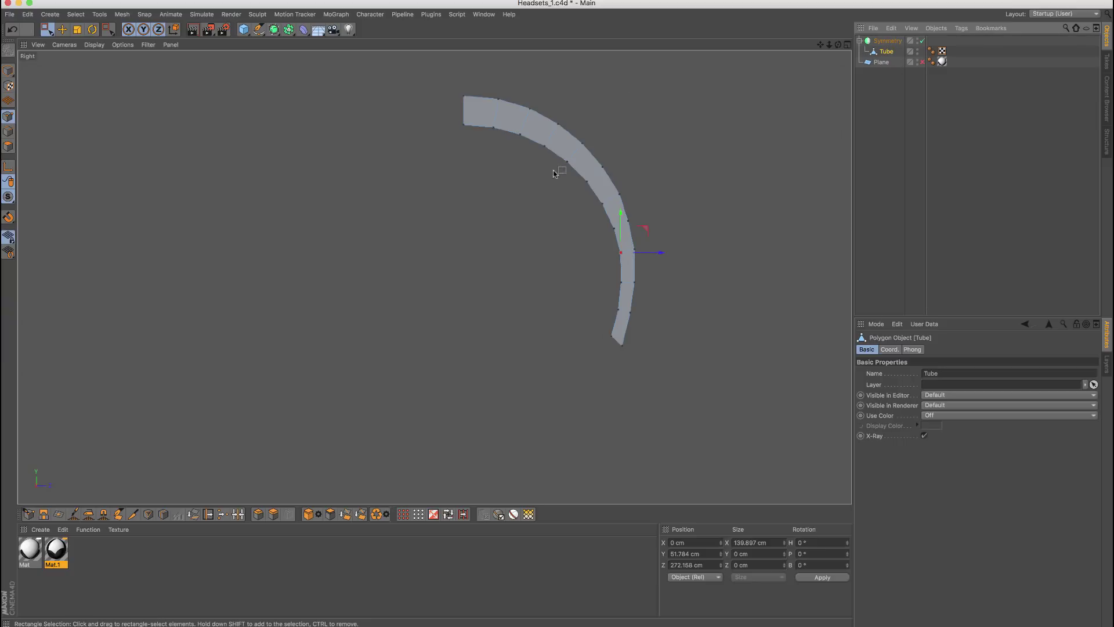
# Step: Turn off X-Ray display on both Symmetry and Tube, checking the result in four views
pyautogui.click(886, 41)
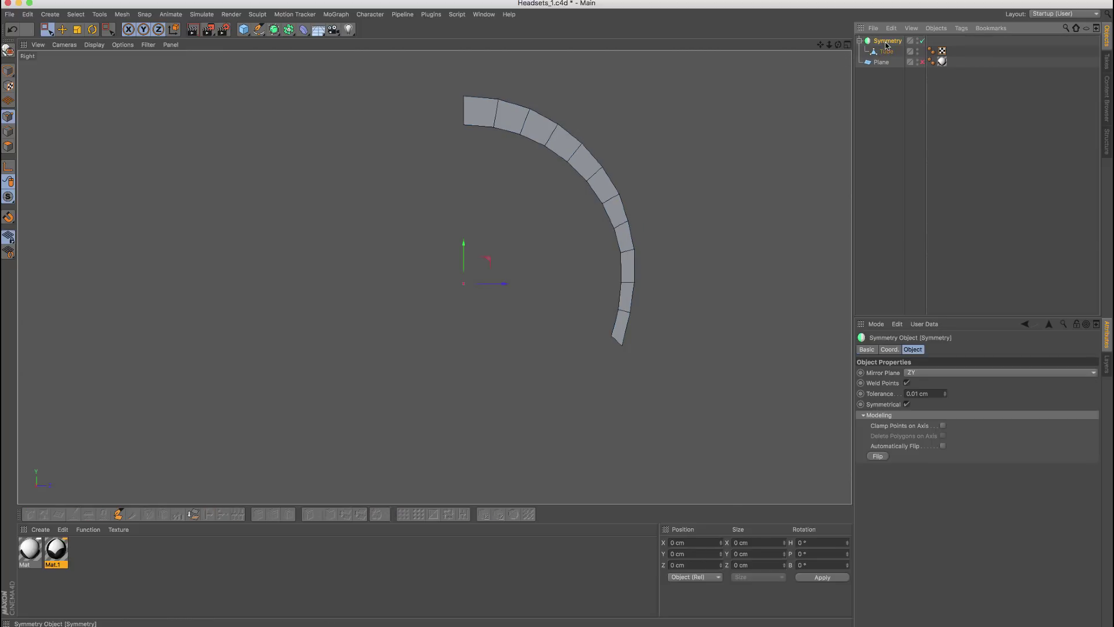
pyautogui.click(867, 350)
pyautogui.click(924, 446)
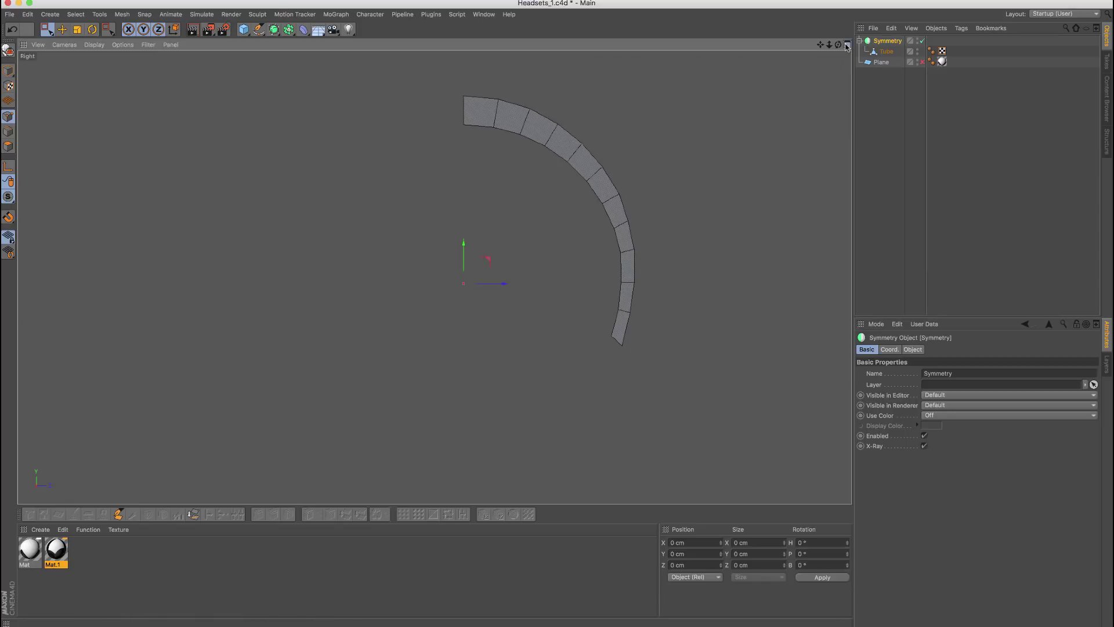
pyautogui.middleClick(583, 141)
pyautogui.keyDown('alt'); pyautogui.moveTo(236, 135); pyautogui.dragTo(281, 129); pyautogui.keyUp('alt')
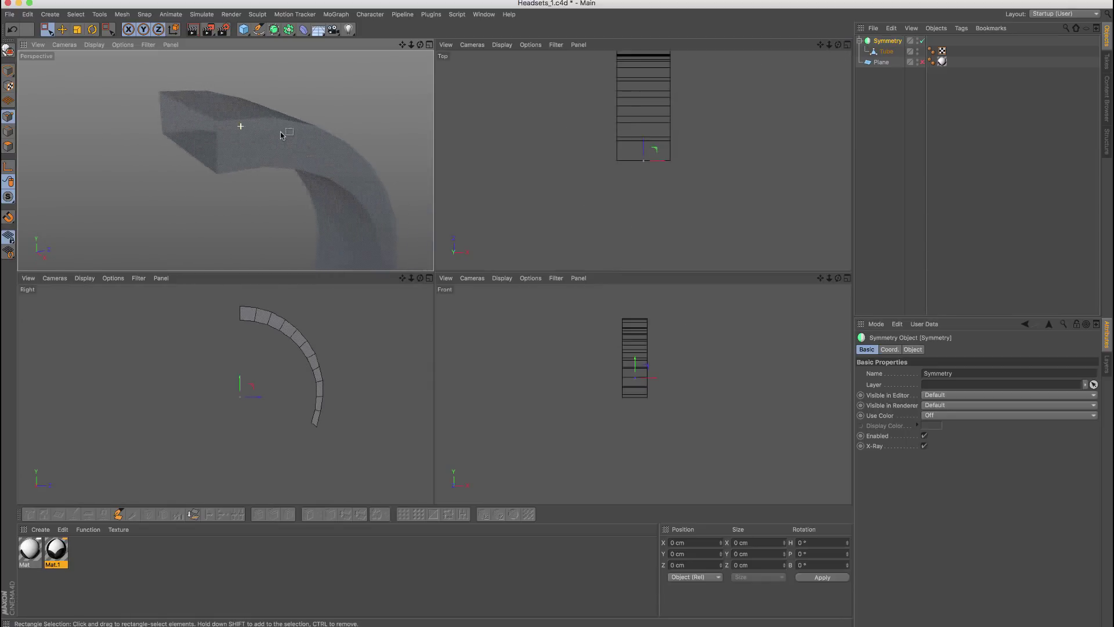
pyautogui.click(924, 446)
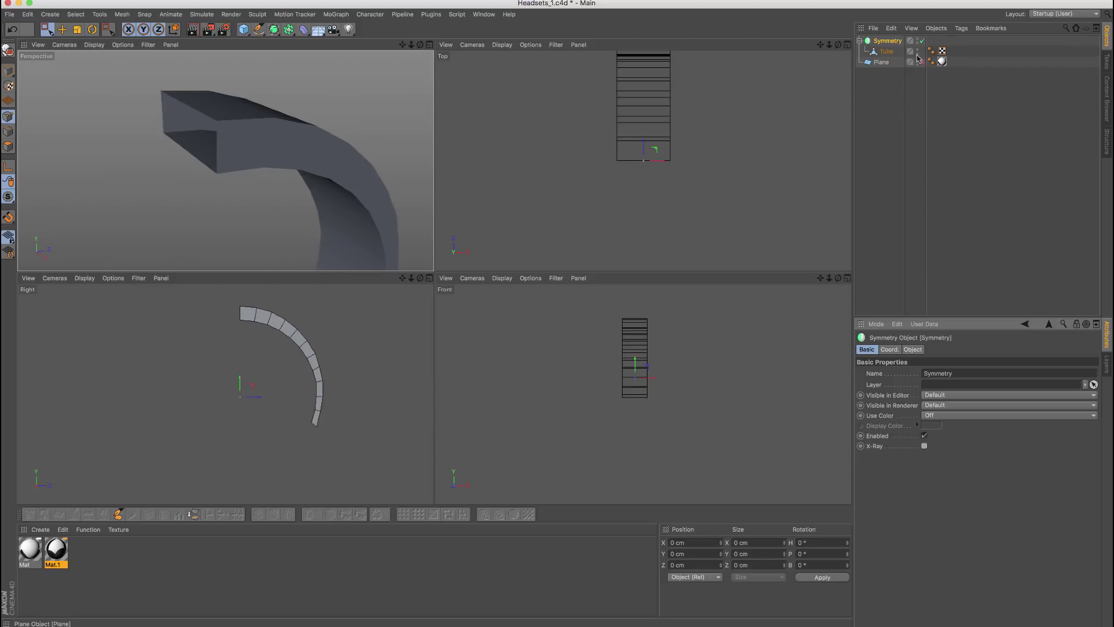
pyautogui.click(888, 52)
pyautogui.click(925, 436)
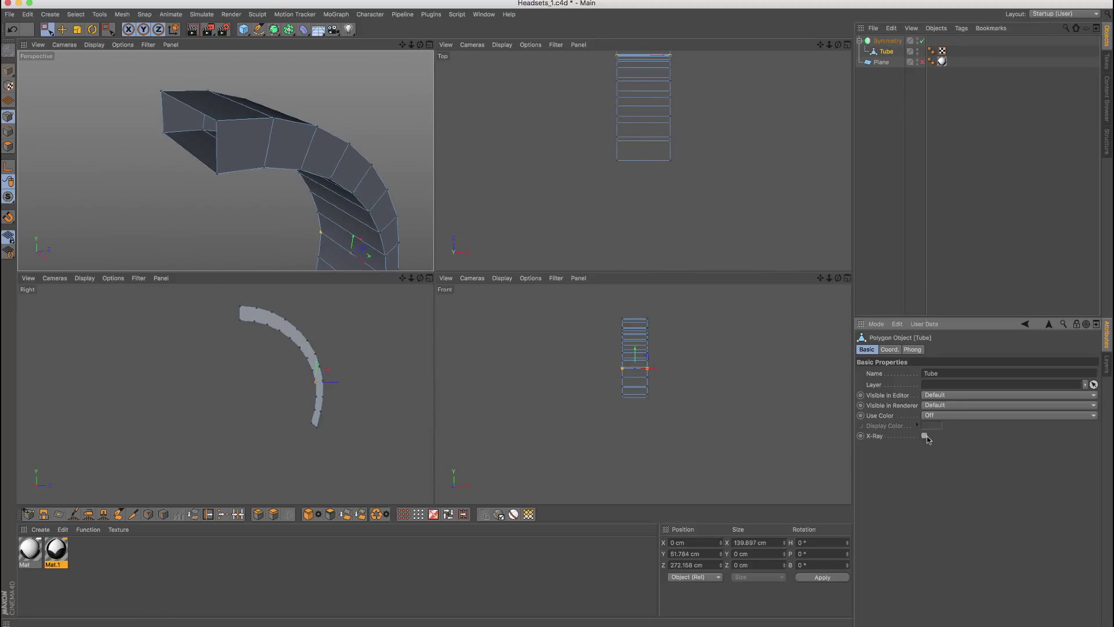
pyautogui.keyDown('alt'); pyautogui.moveTo(231, 152); pyautogui.dragTo(259, 161, button='middle'); pyautogui.keyUp('alt')
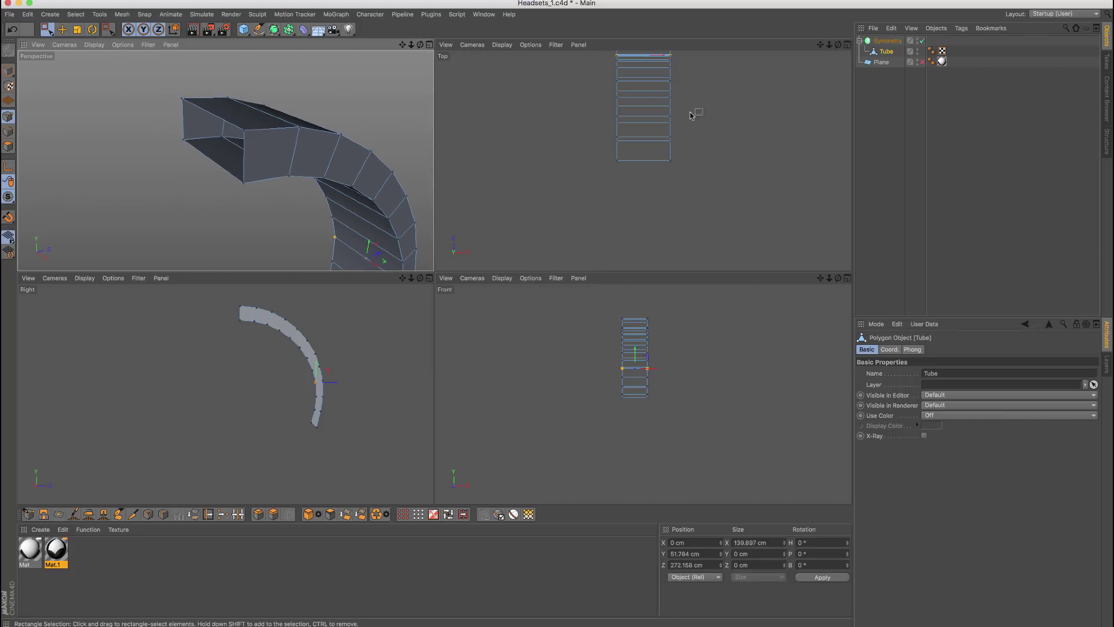
# Step: Switch the Symmetry's Mirror Plane from ZY to XY to complete the headband arch
pyautogui.click(885, 43)
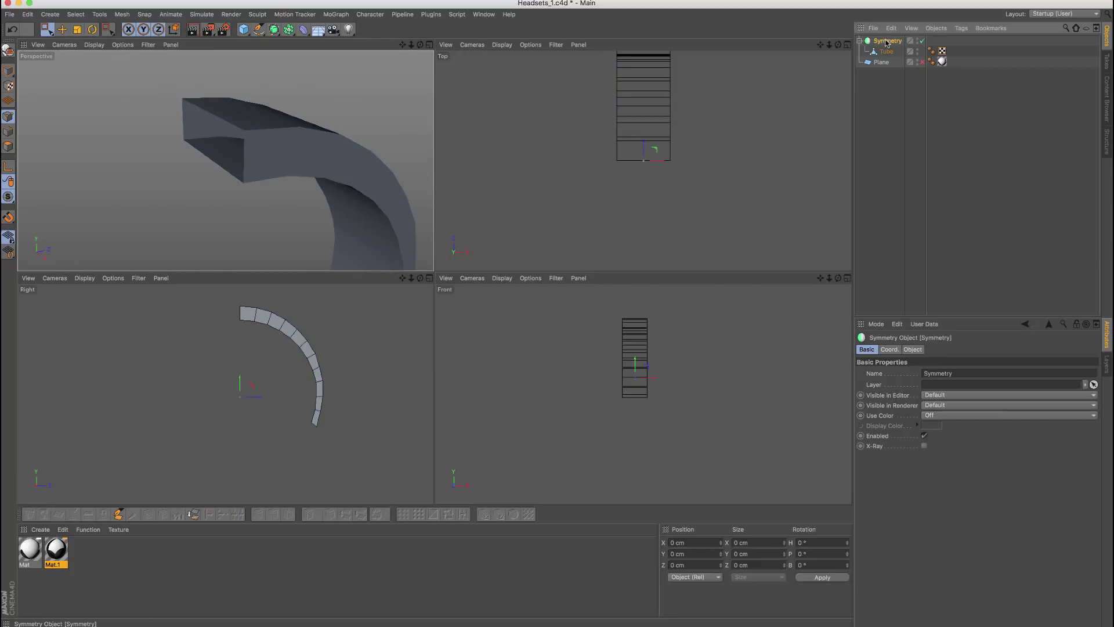
pyautogui.click(429, 45)
pyautogui.scroll(-4, 593, 242)
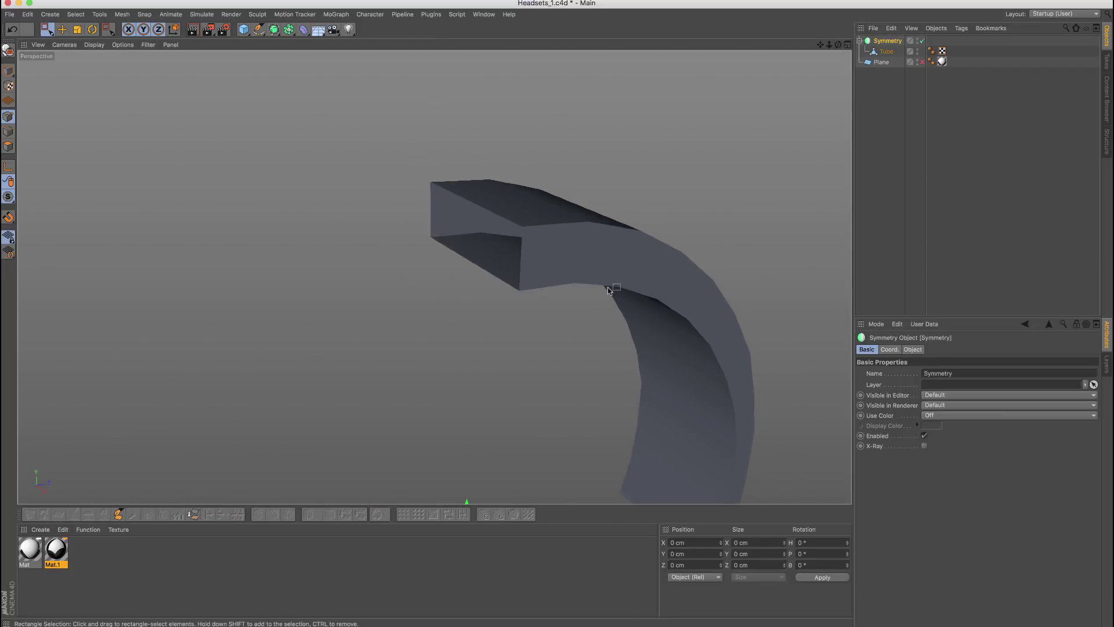
pyautogui.keyDown('alt'); pyautogui.moveTo(655, 288); pyautogui.dragTo(556, 234, button='middle'); pyautogui.keyUp('alt')
pyautogui.scroll(-2, 515, 220)
pyautogui.keyDown('alt'); pyautogui.moveTo(516, 219); pyautogui.dragTo(579, 186); pyautogui.keyUp('alt')
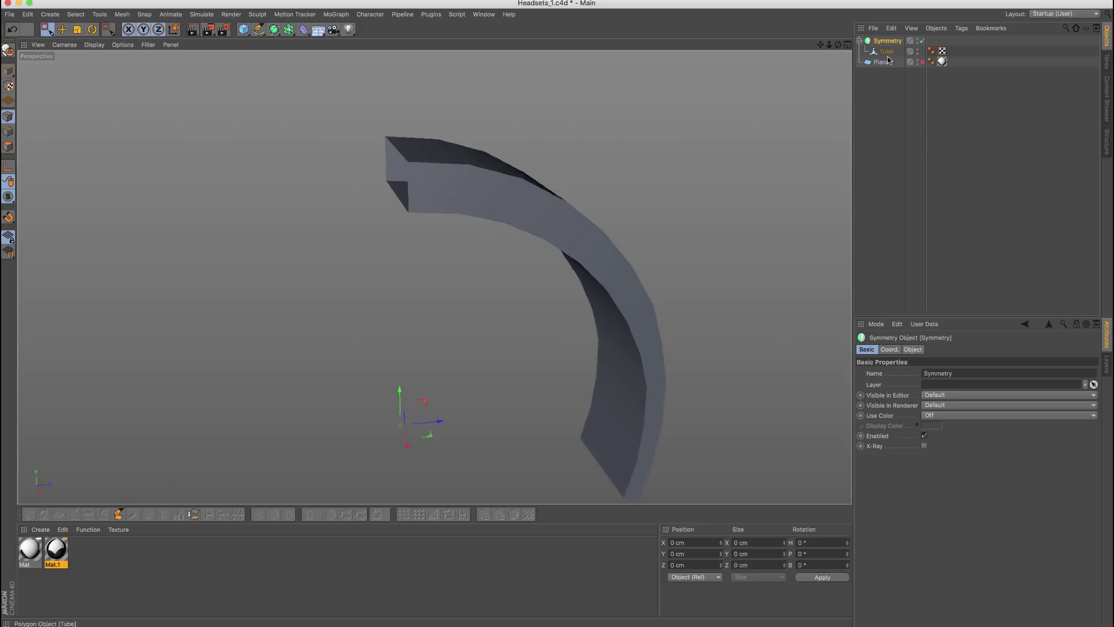
pyautogui.click(909, 350)
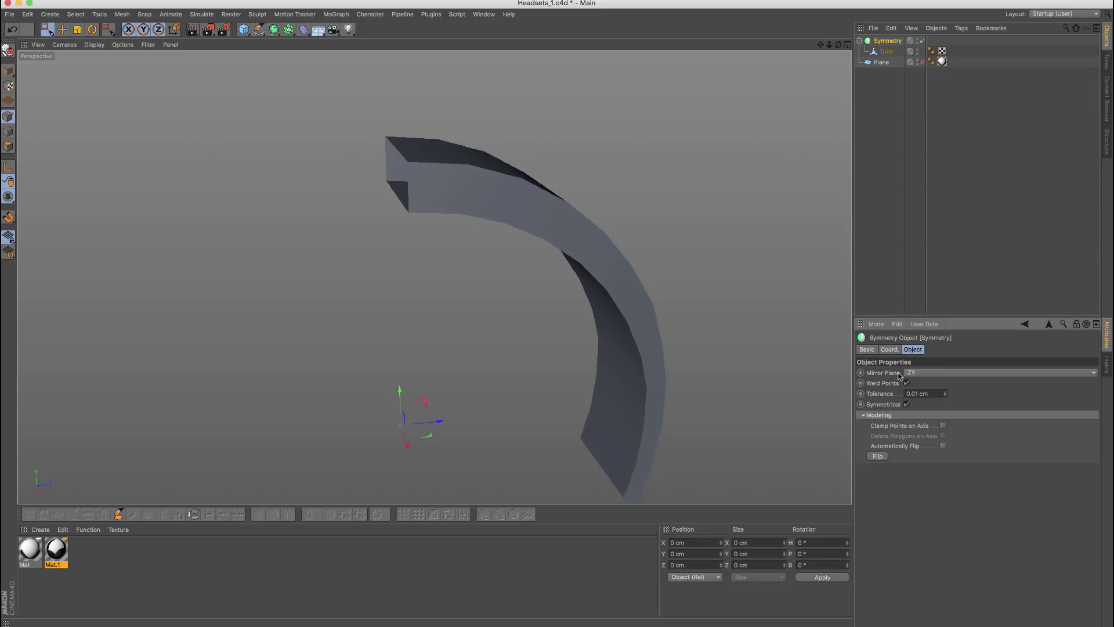
pyautogui.click(917, 375)
pyautogui.click(918, 385)
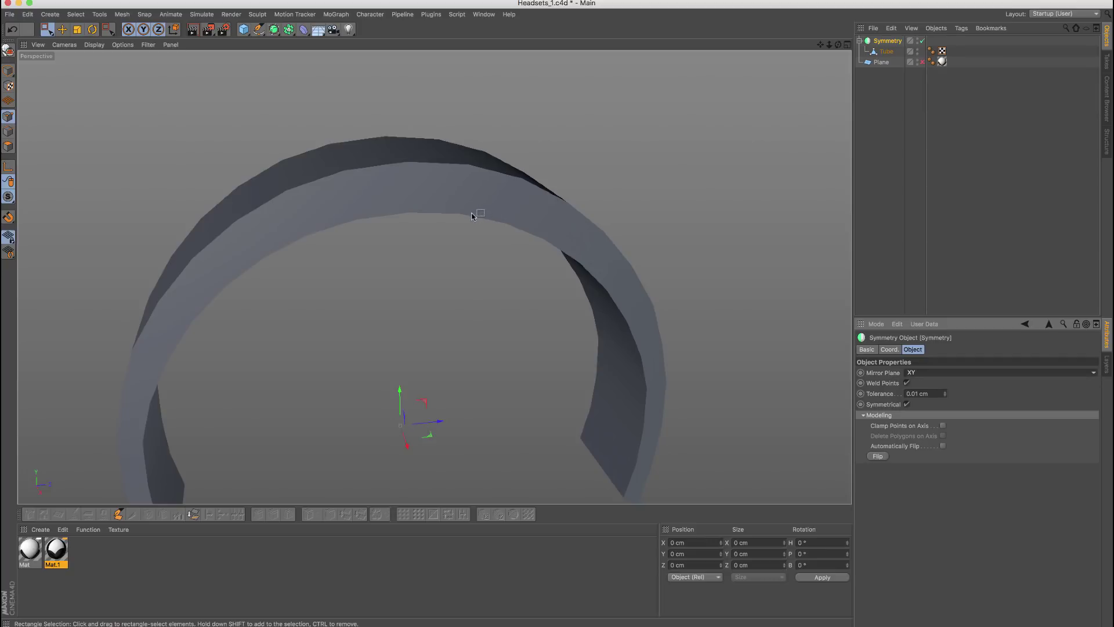
pyautogui.keyDown('alt'); pyautogui.moveTo(444, 220); pyautogui.dragTo(534, 228); pyautogui.keyUp('alt')
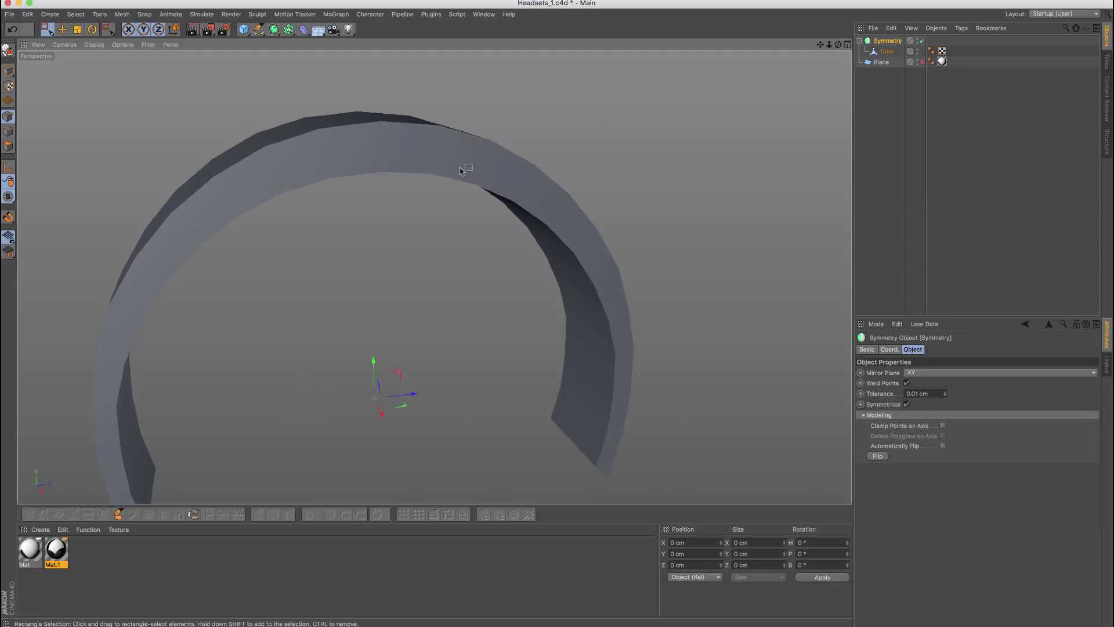
pyautogui.click(845, 47)
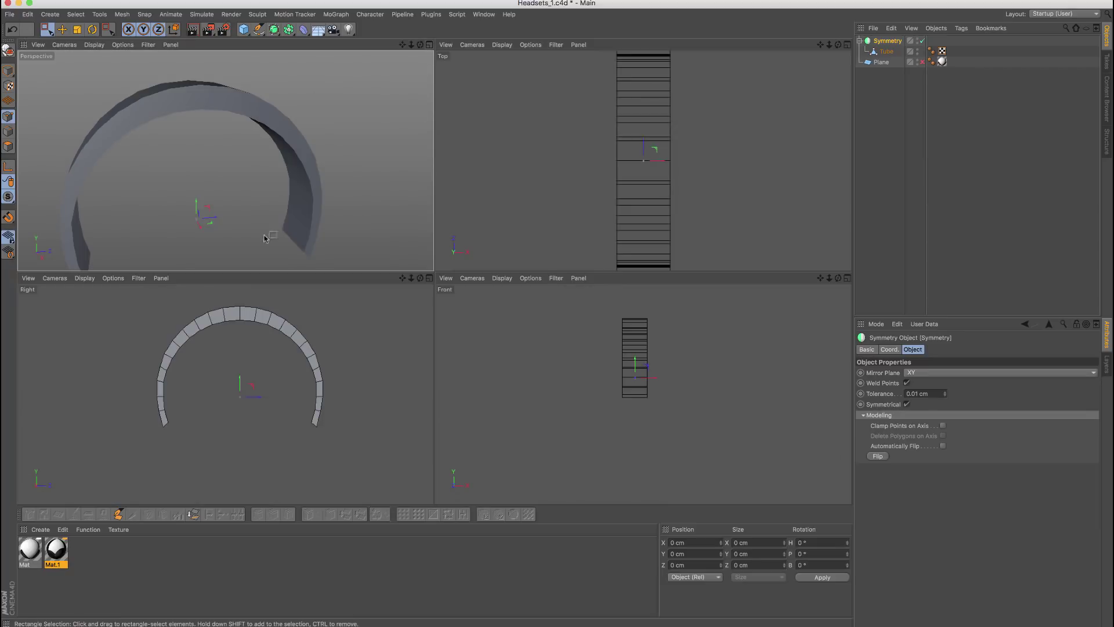
# Step: Nudge the Tube's two top-centre points slightly along Z in the Right view
pyautogui.click(429, 279)
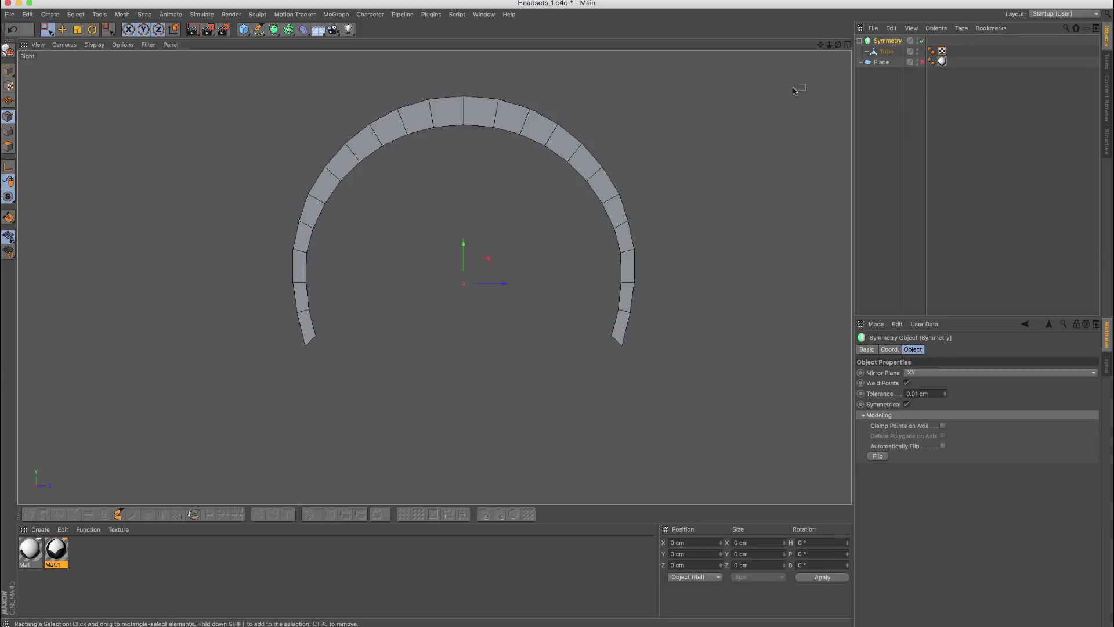
pyautogui.click(490, 102)
pyautogui.moveTo(478, 84); pyautogui.dragTo(500, 137)
pyautogui.scroll(6, 463, 98)
pyautogui.keyDown('alt'); pyautogui.moveTo(468, 83); pyautogui.dragTo(463, 131, button='middle'); pyautogui.keyUp('alt')
pyautogui.moveTo(459, 135)
pyautogui.keyDown('alt'); pyautogui.mouseDown()
pyautogui.moveTo(457, 166)
pyautogui.moveTo(446, 136)
pyautogui.mouseUp(); pyautogui.keyUp('alt')
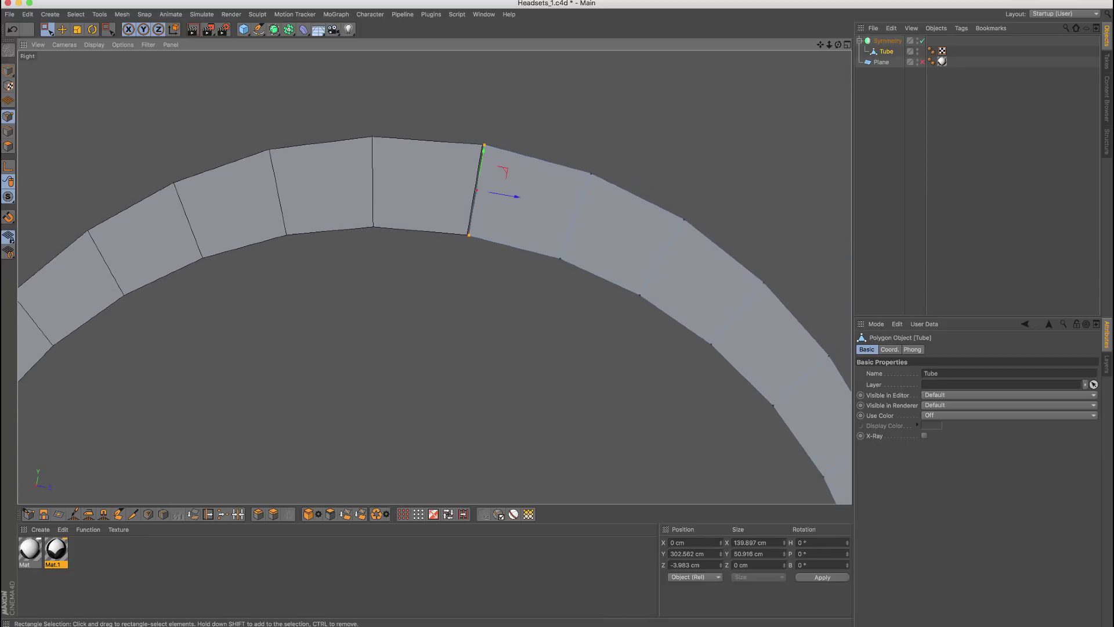
pyautogui.click(37, 44)
pyautogui.click(58, 113)
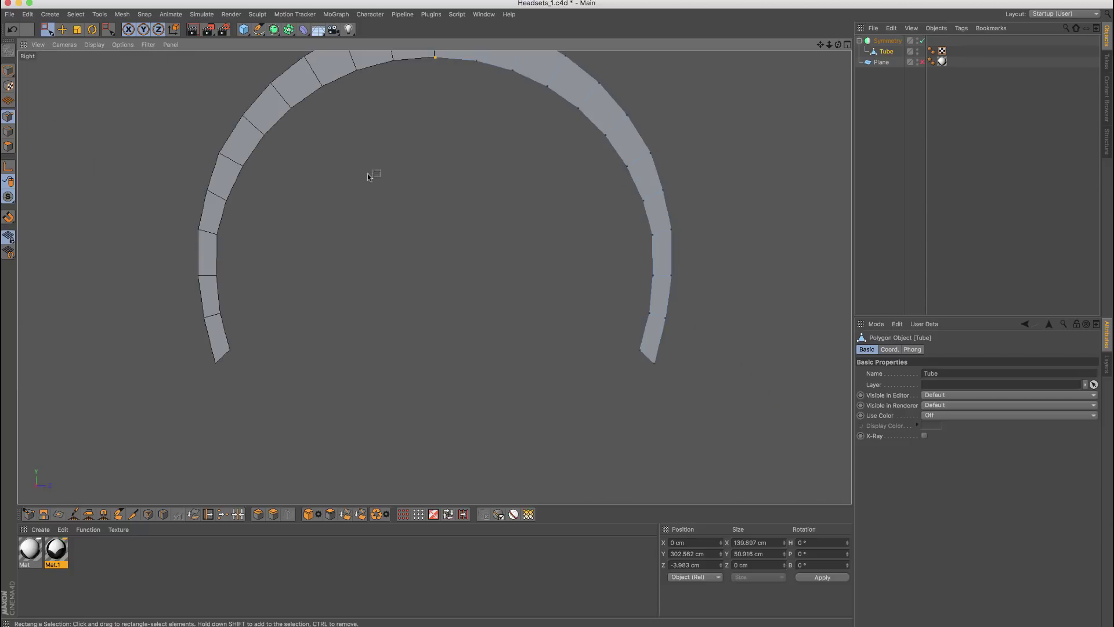
pyautogui.keyDown('alt'); pyautogui.moveTo(425, 99); pyautogui.dragTo(428, 243, button='middle'); pyautogui.keyUp('alt')
pyautogui.scroll(8, 448, 173)
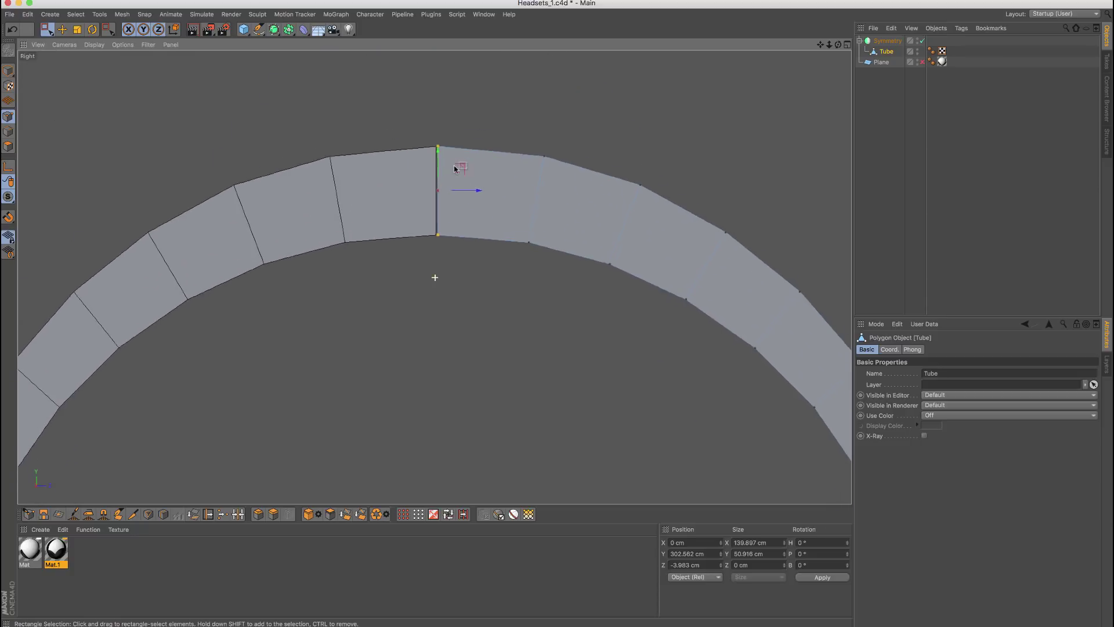
pyautogui.keyDown('alt'); pyautogui.moveTo(454, 169); pyautogui.dragTo(457, 180, button='middle'); pyautogui.keyUp('alt')
# Step: Enable Clamp Points on Axis for Symmetry and inspect one half with Symmetry disabled
pyautogui.click(886, 41)
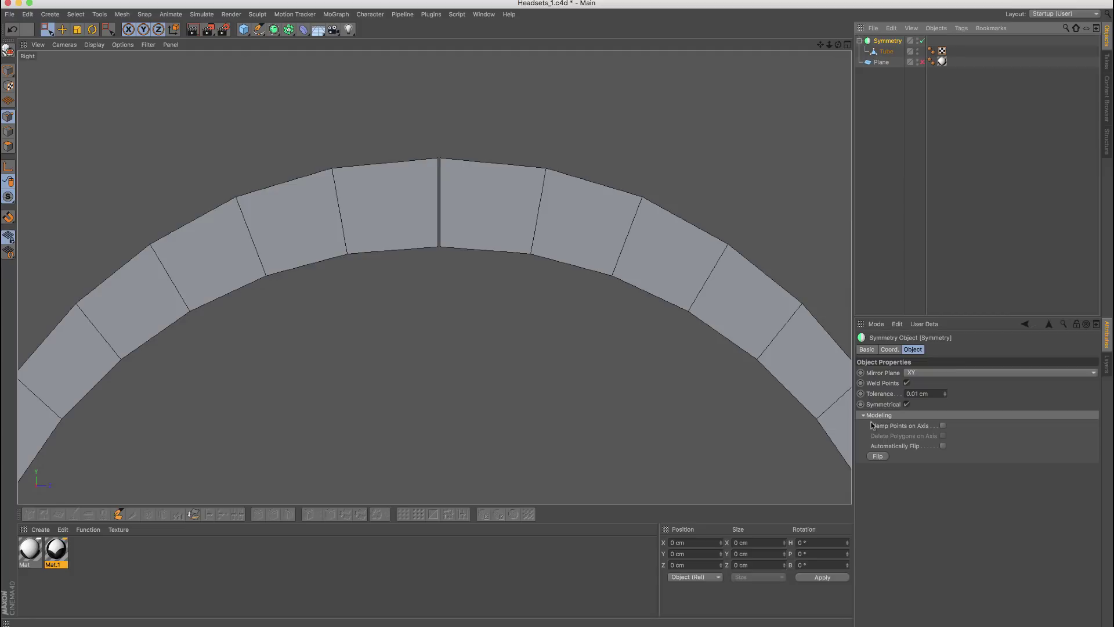
pyautogui.click(943, 426)
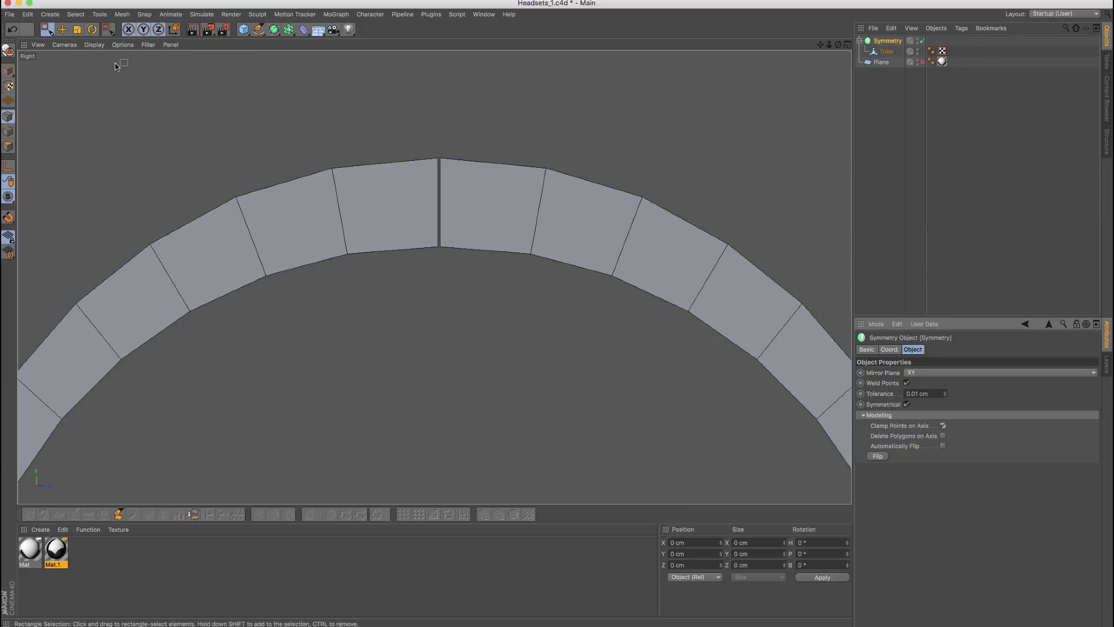
pyautogui.click(922, 41)
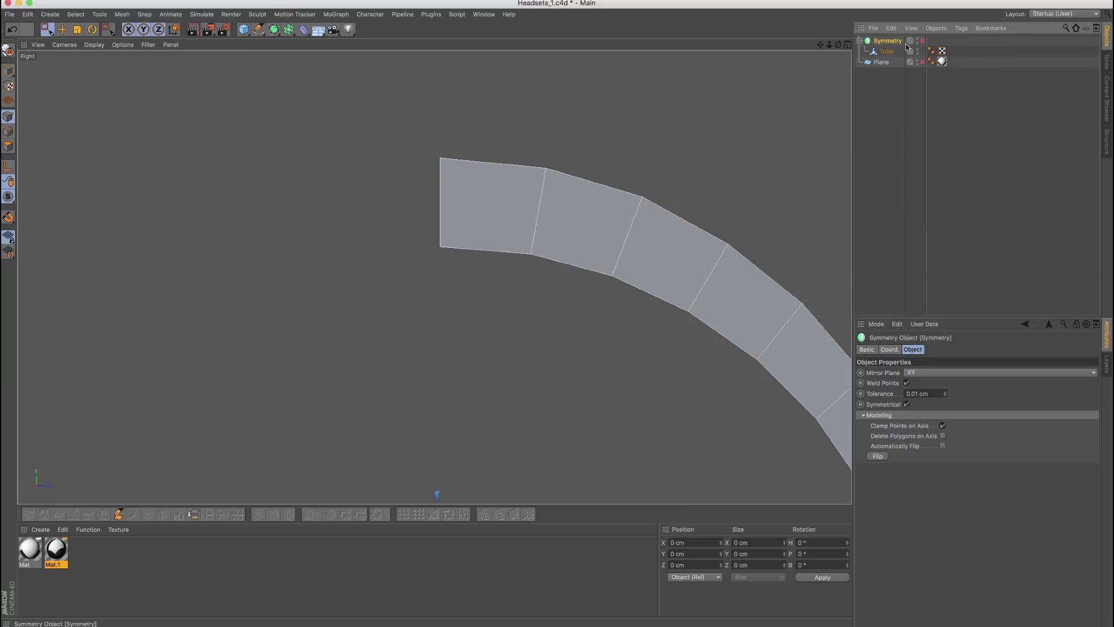
pyautogui.click(848, 45)
pyautogui.click(431, 45)
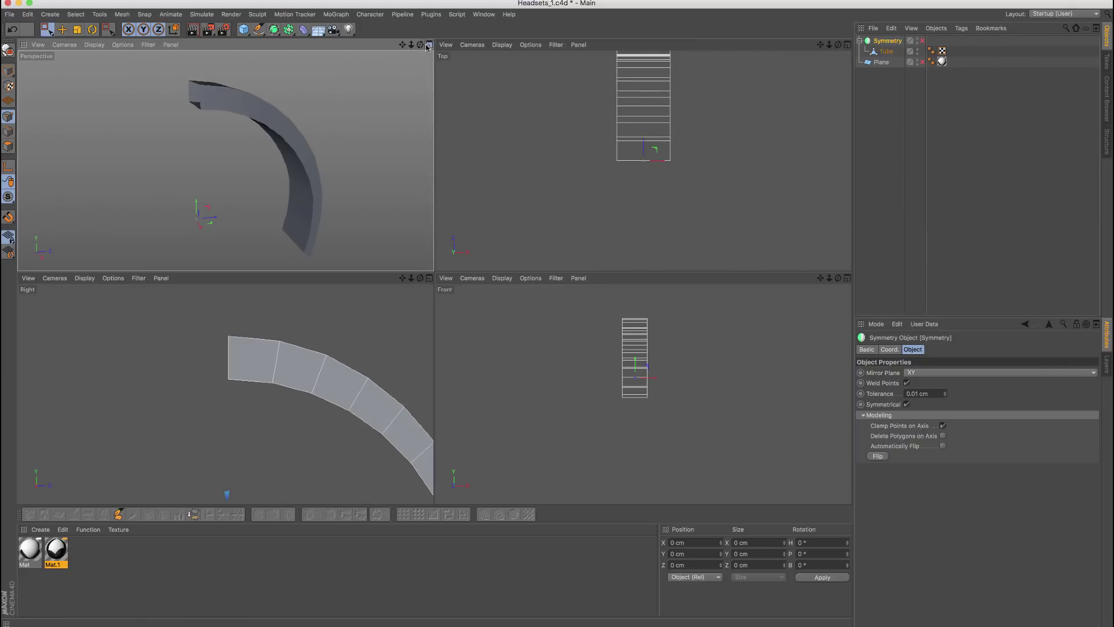
pyautogui.scroll(8, 371, 134)
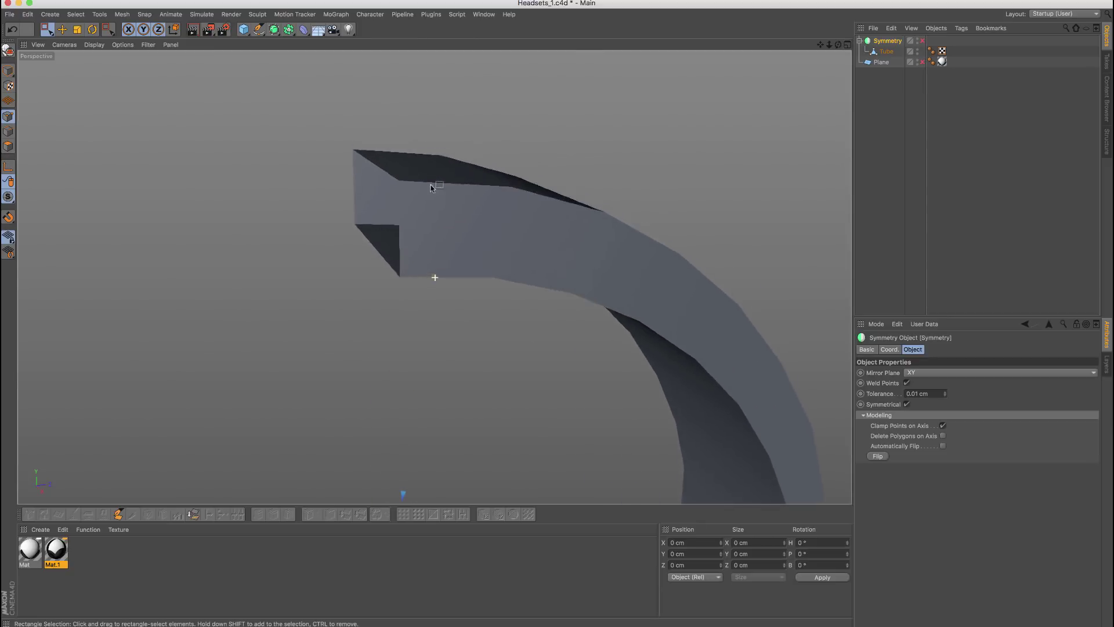
pyautogui.keyDown('alt'); pyautogui.moveTo(467, 193); pyautogui.dragTo(313, 199); pyautogui.keyUp('alt')
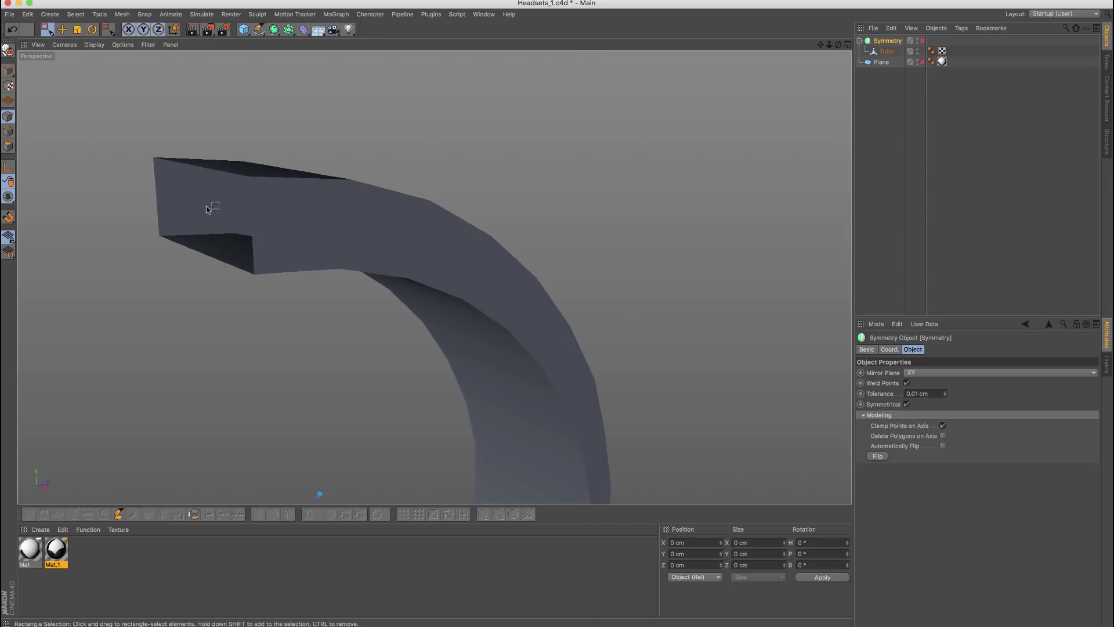
# Step: Enable Delete Polygons on Axis, re-enable Symmetry, and set weld Tolerance to 1 cm
pyautogui.click(943, 436)
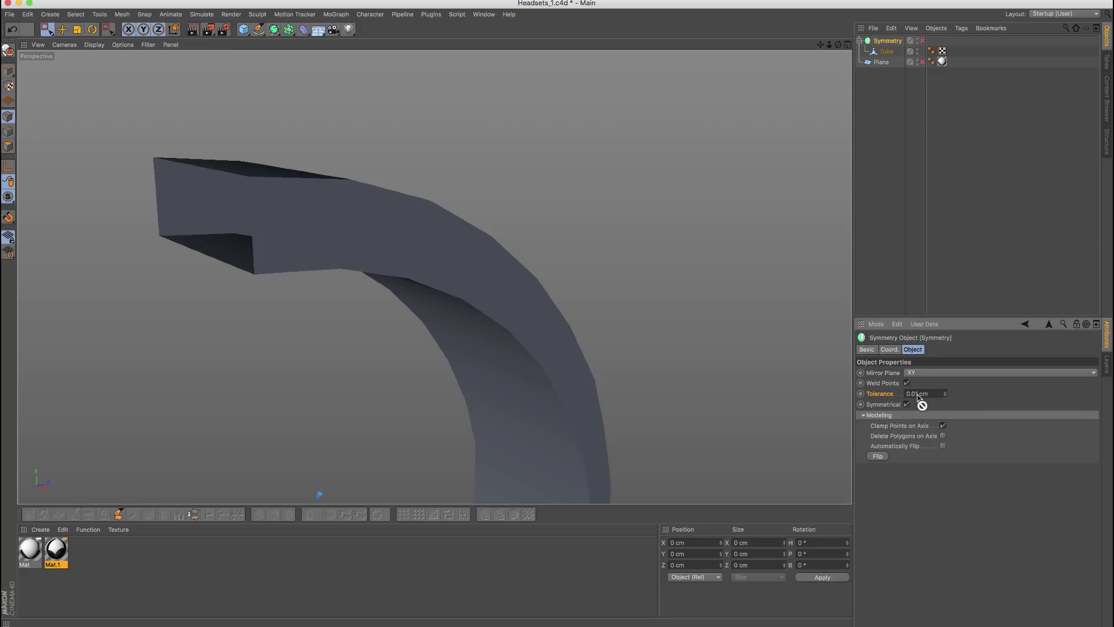
pyautogui.click(922, 41)
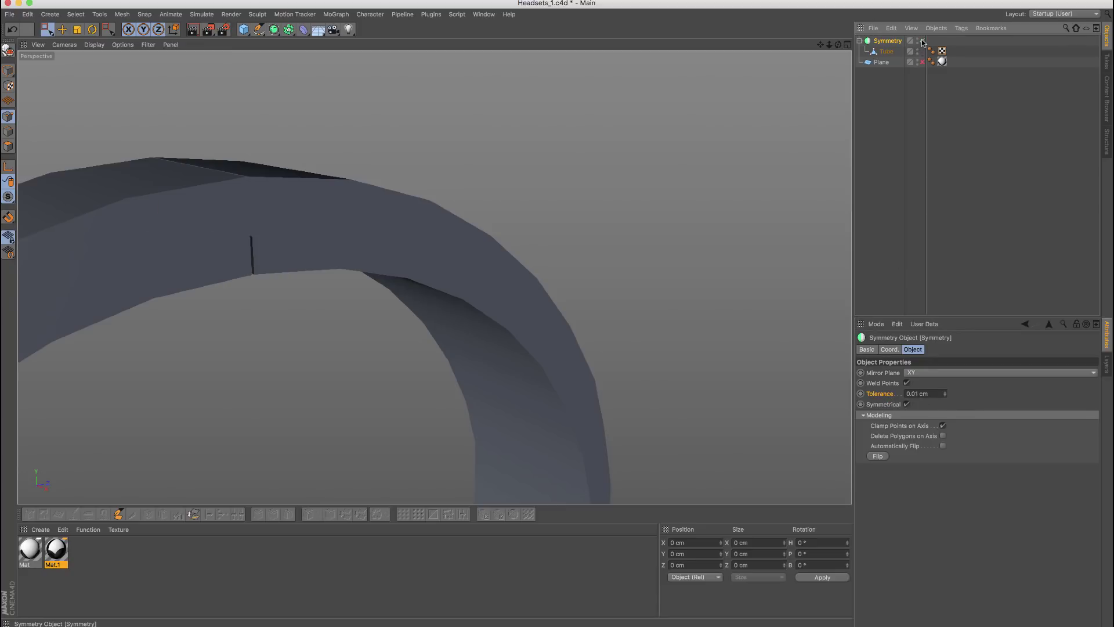
pyautogui.keyDown('alt'); pyautogui.moveTo(434, 277); pyautogui.dragTo(380, 229); pyautogui.keyUp('alt')
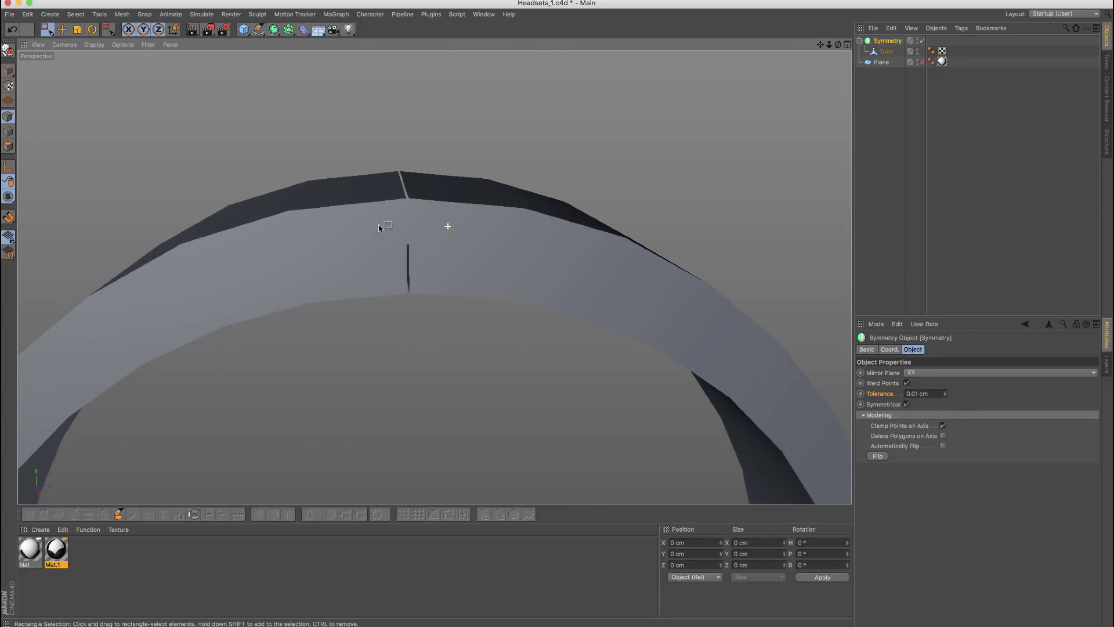
pyautogui.click(936, 393)
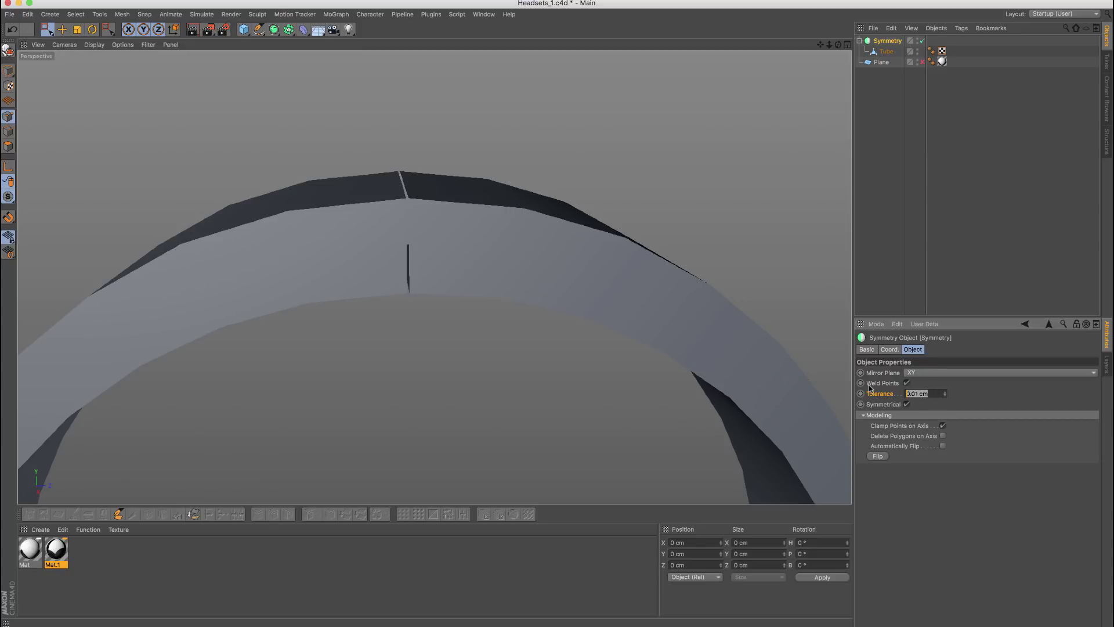
pyautogui.keyDown('alt'); pyautogui.moveTo(355, 169); pyautogui.dragTo(430, 189); pyautogui.keyUp('alt')
pyautogui.keyDown('alt'); pyautogui.moveTo(428, 189); pyautogui.dragTo(307, 226, button='right'); pyautogui.keyUp('alt')
pyautogui.keyDown('alt'); pyautogui.moveTo(420, 219); pyautogui.dragTo(419, 159, button='middle'); pyautogui.keyUp('alt')
pyautogui.keyDown('alt'); pyautogui.moveTo(419, 157); pyautogui.dragTo(539, 101); pyautogui.keyUp('alt')
pyautogui.keyDown('alt'); pyautogui.moveTo(416, 155); pyautogui.dragTo(432, 116); pyautogui.keyUp('alt')
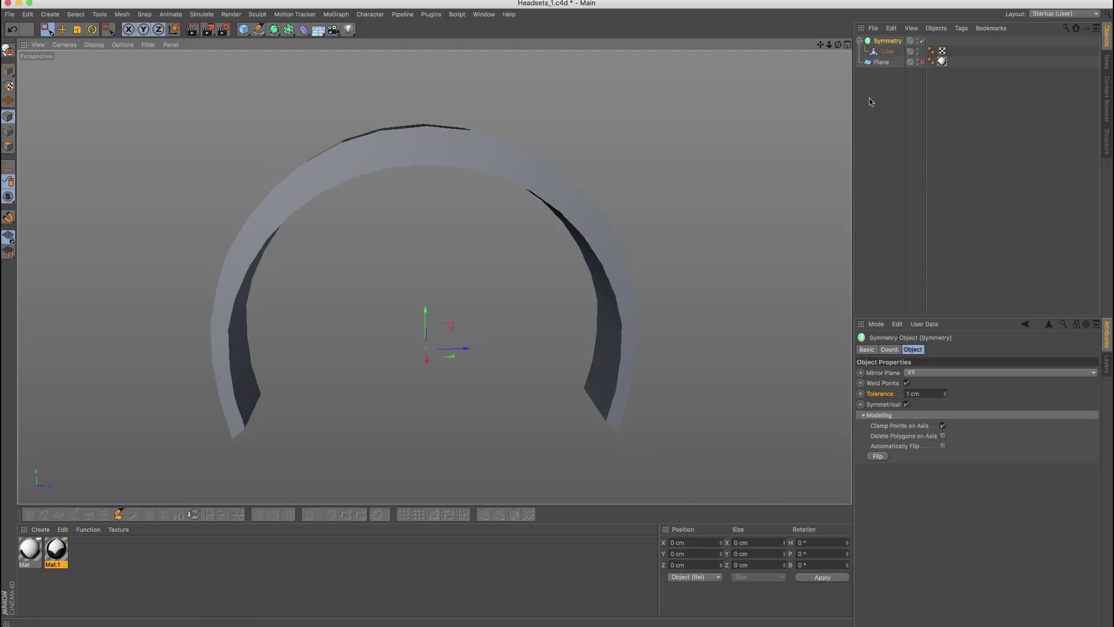
# Step: Show the reference Plane again and centre the headset in the maximised Right view
pyautogui.click(922, 62)
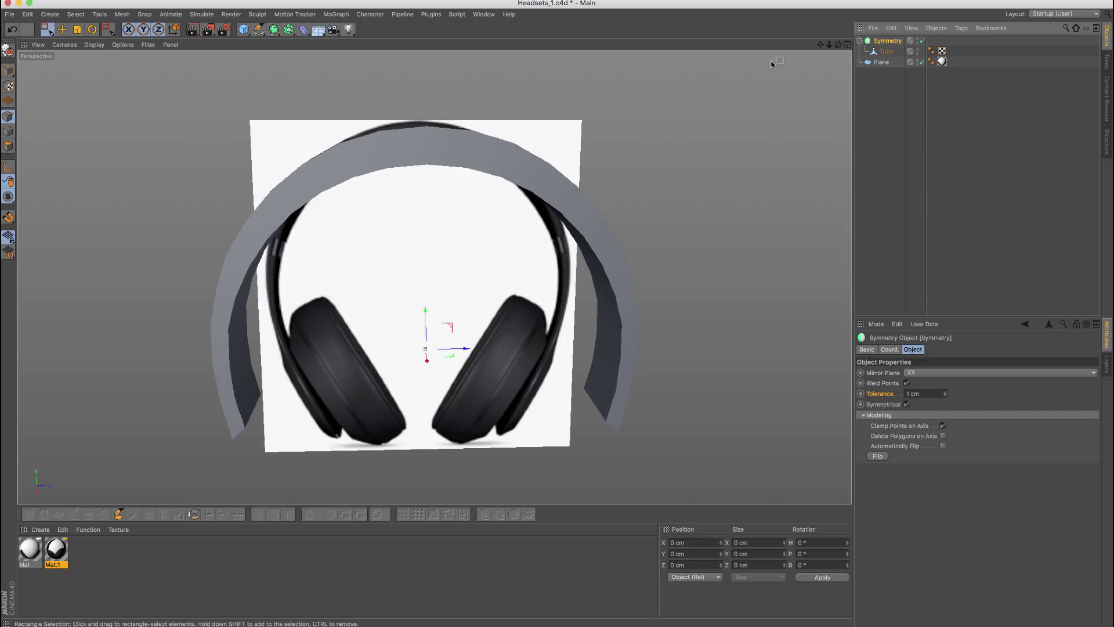
pyautogui.middleClick(113, 127)
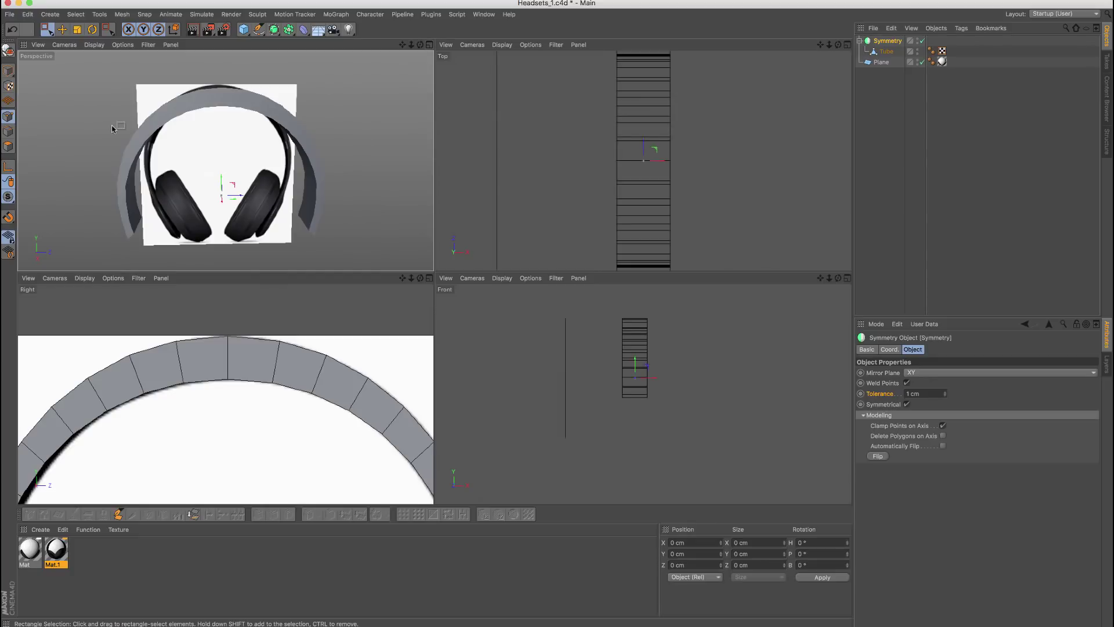
pyautogui.click(430, 279)
pyautogui.scroll(-6, 441, 258)
pyautogui.keyDown('alt'); pyautogui.moveTo(500, 304); pyautogui.dragTo(473, 257, button='middle'); pyautogui.keyUp('alt')
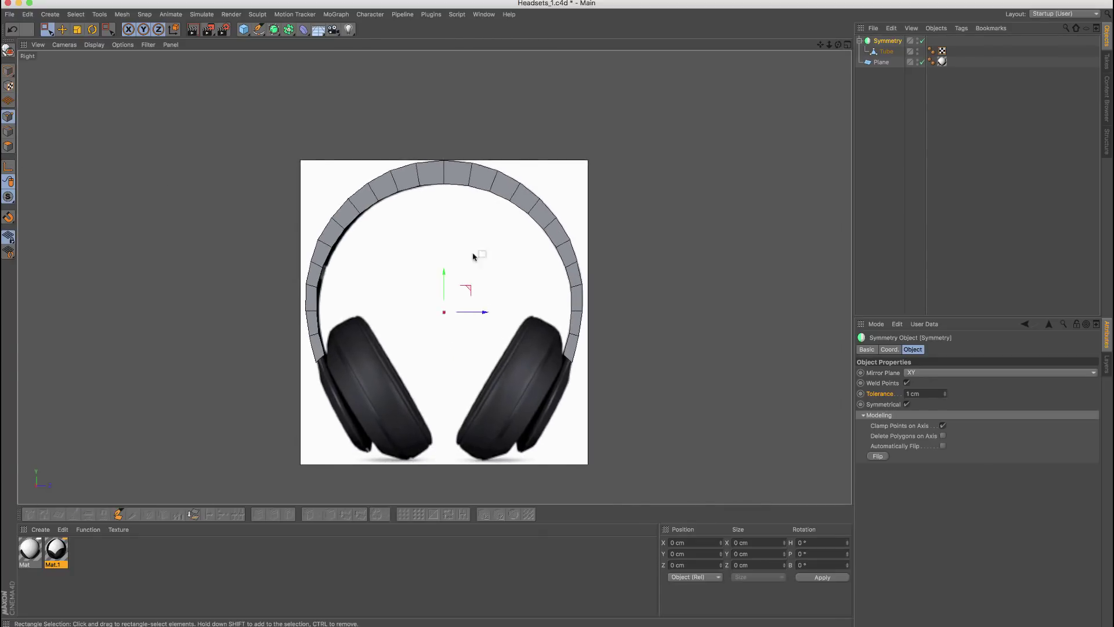
pyautogui.keyDown('alt'); pyautogui.moveTo(514, 379); pyautogui.dragTo(494, 344, button='middle'); pyautogui.keyUp('alt')
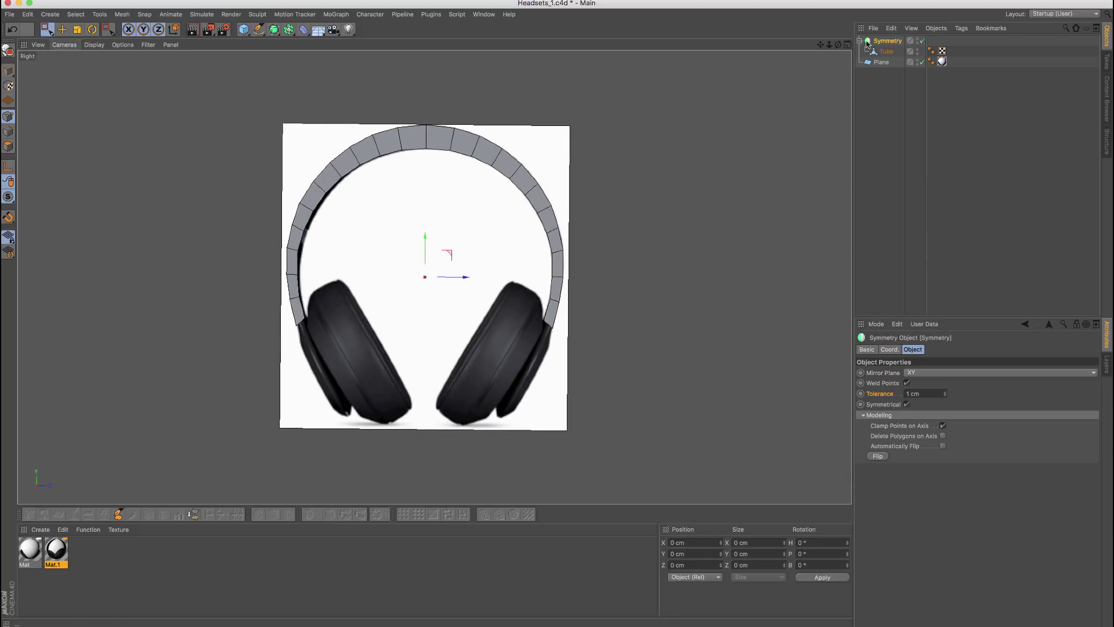
# Step: Bring the HeadsetsSide.jpg photo onscreen beside a side-on perspective view of the arch
pyautogui.click(847, 45)
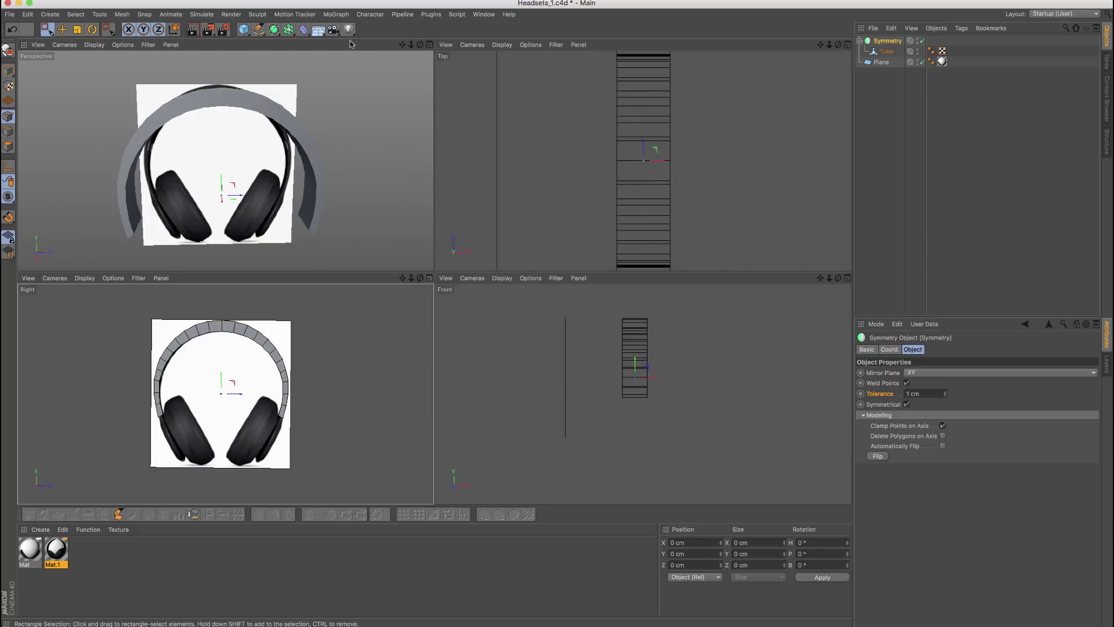
pyautogui.click(430, 45)
pyautogui.keyDown('alt'); pyautogui.moveTo(561, 292); pyautogui.dragTo(443, 282); pyautogui.keyUp('alt')
pyautogui.moveTo(0, 83); pyautogui.dragTo(845, 62)
pyautogui.keyDown('alt'); pyautogui.moveTo(419, 195); pyautogui.dragTo(380, 202); pyautogui.keyUp('alt')
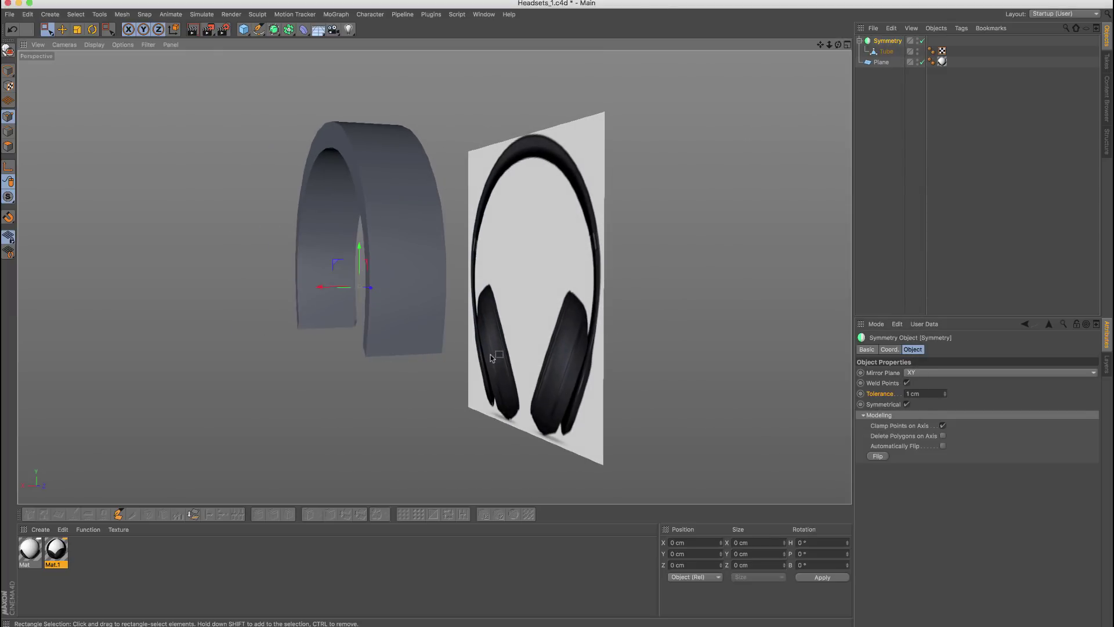
pyautogui.keyDown('alt'); pyautogui.moveTo(490, 358); pyautogui.dragTo(461, 358); pyautogui.keyUp('alt')
# Step: Move the side photo aside and select all of the Tube's polygons in Polygon mode
pyautogui.click(482, 612)
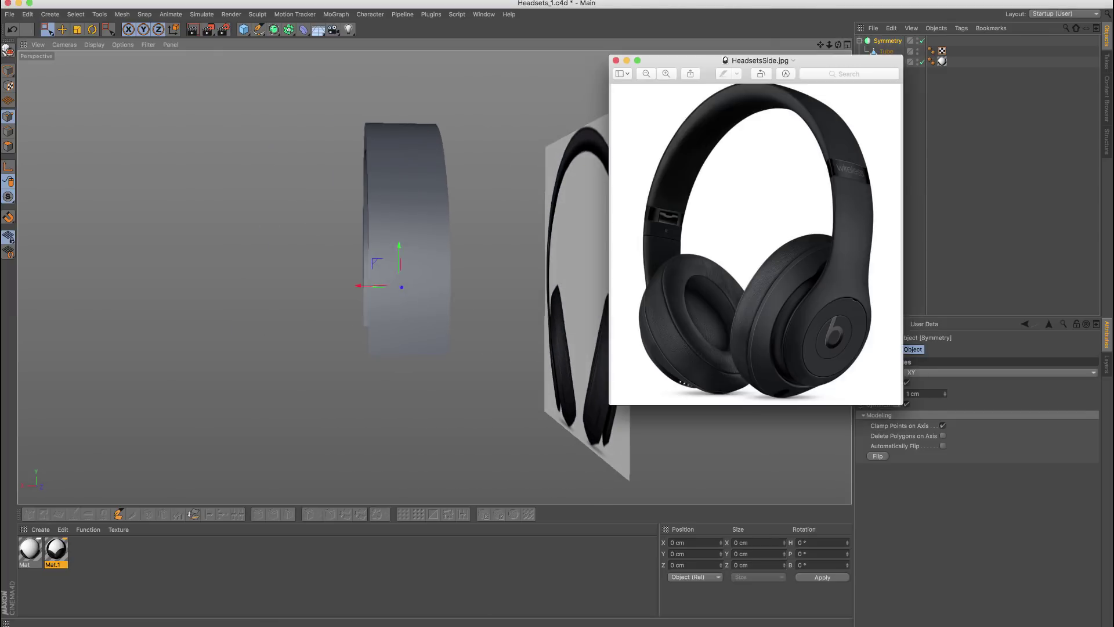
pyautogui.moveTo(835, 64); pyautogui.dragTo(0, 74)
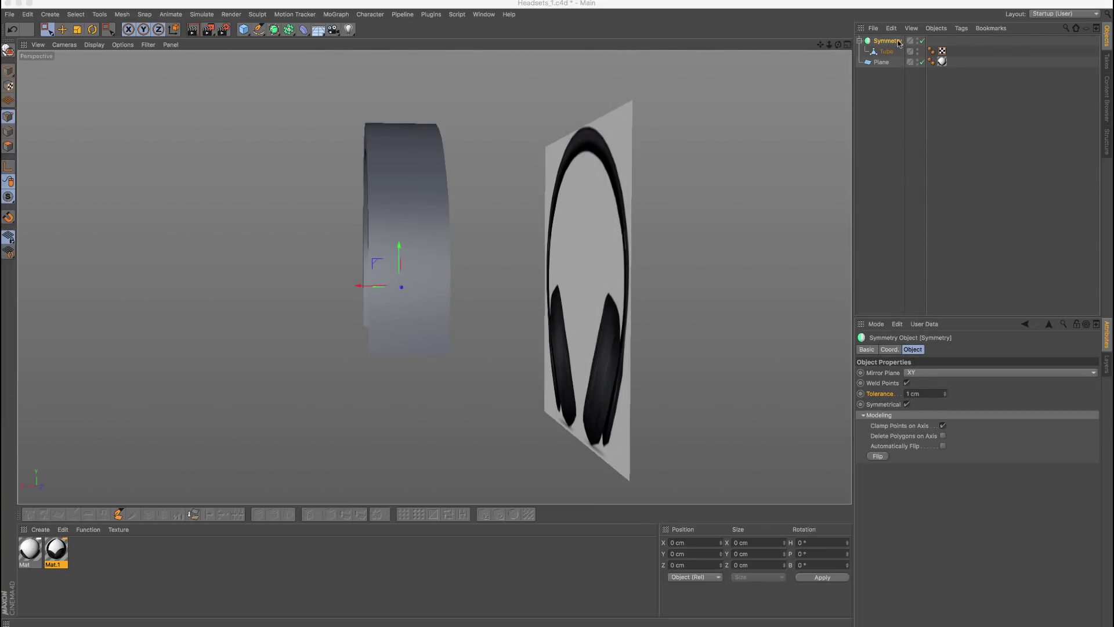
pyautogui.click(888, 52)
pyautogui.click(8, 146)
pyautogui.press('super+a')
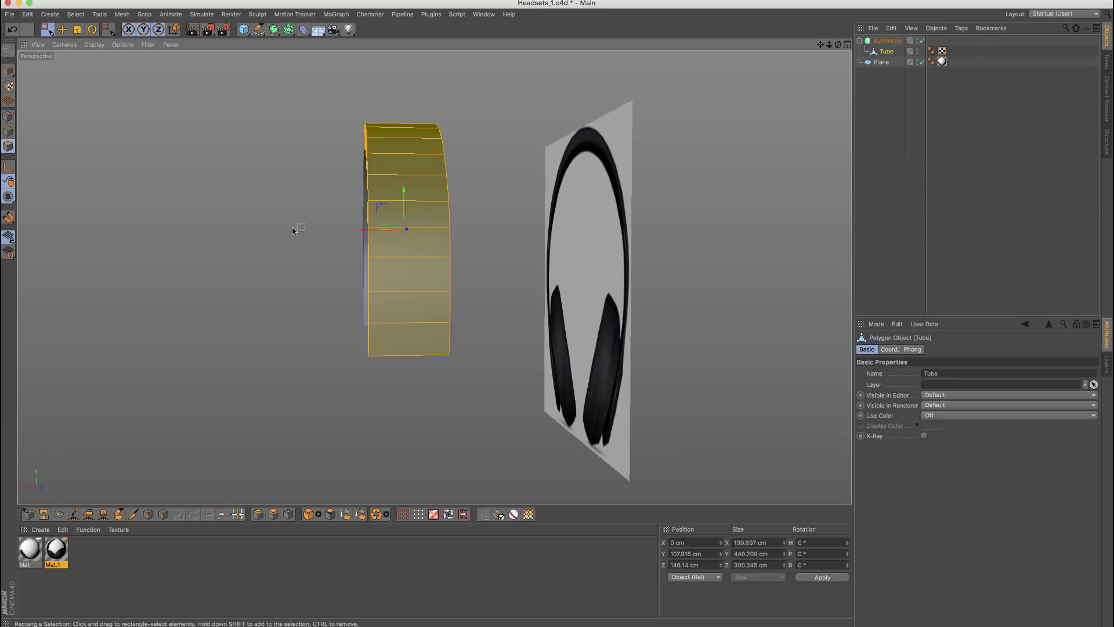
pyautogui.keyDown('alt'); pyautogui.moveTo(327, 215); pyautogui.dragTo(444, 215); pyautogui.keyUp('alt')
pyautogui.keyDown('alt'); pyautogui.moveTo(444, 215); pyautogui.dragTo(348, 207, button='middle'); pyautogui.keyUp('alt')
pyautogui.click(206, 187)
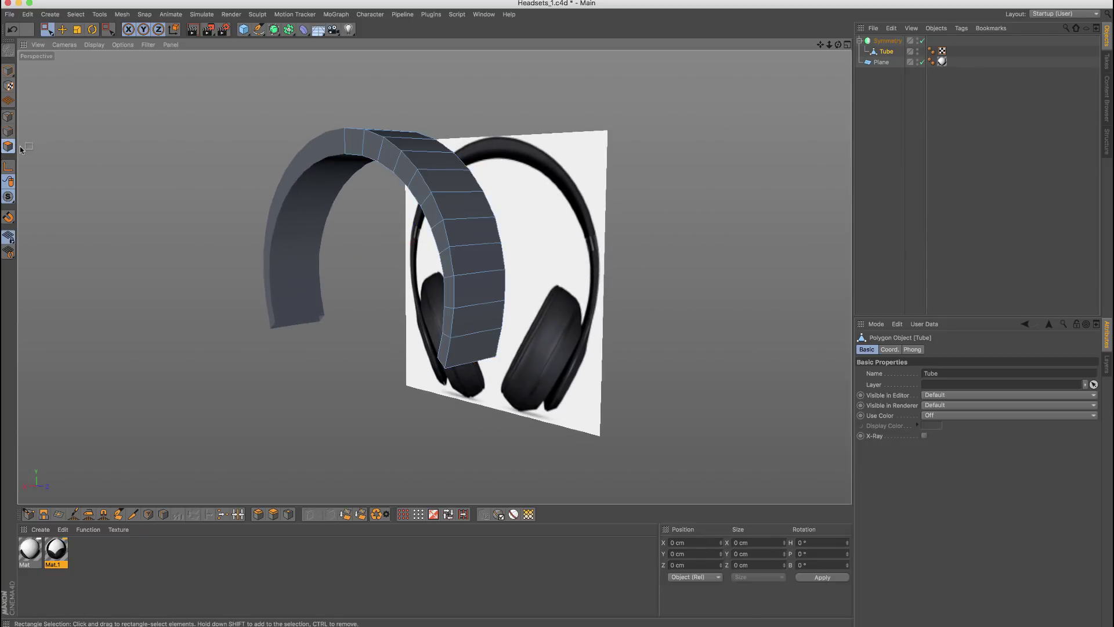
pyautogui.press('super+a')
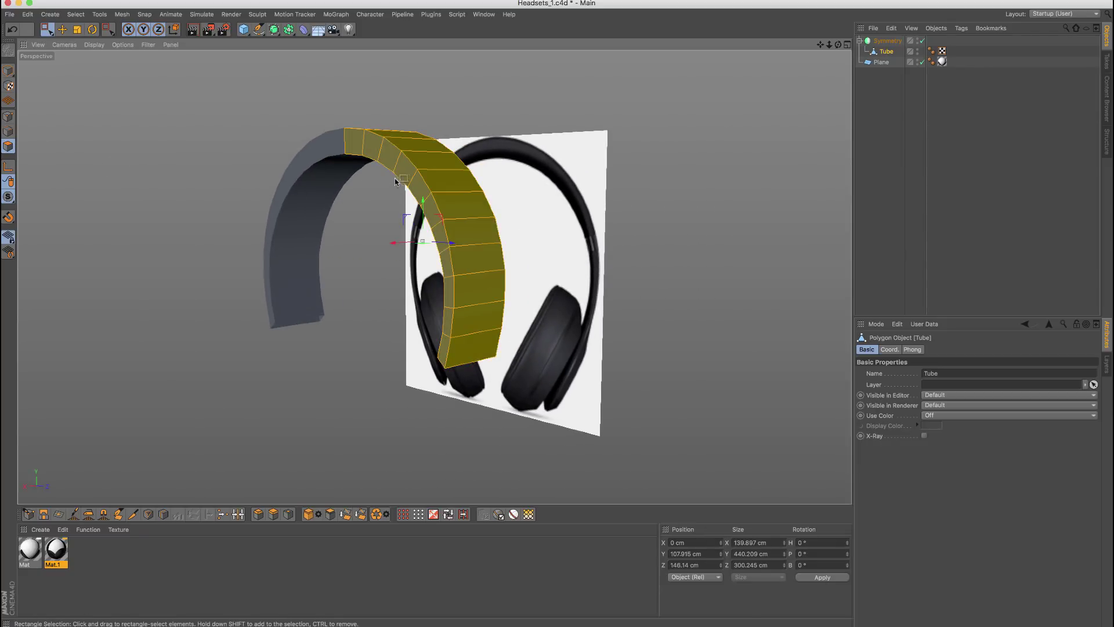
pyautogui.keyDown('alt'); pyautogui.moveTo(395, 182); pyautogui.dragTo(233, 116); pyautogui.keyUp('alt')
# Step: Scale the headband along X from 139.897 cm to 127.415 cm, then place the side photo alongside
pyautogui.click(78, 30)
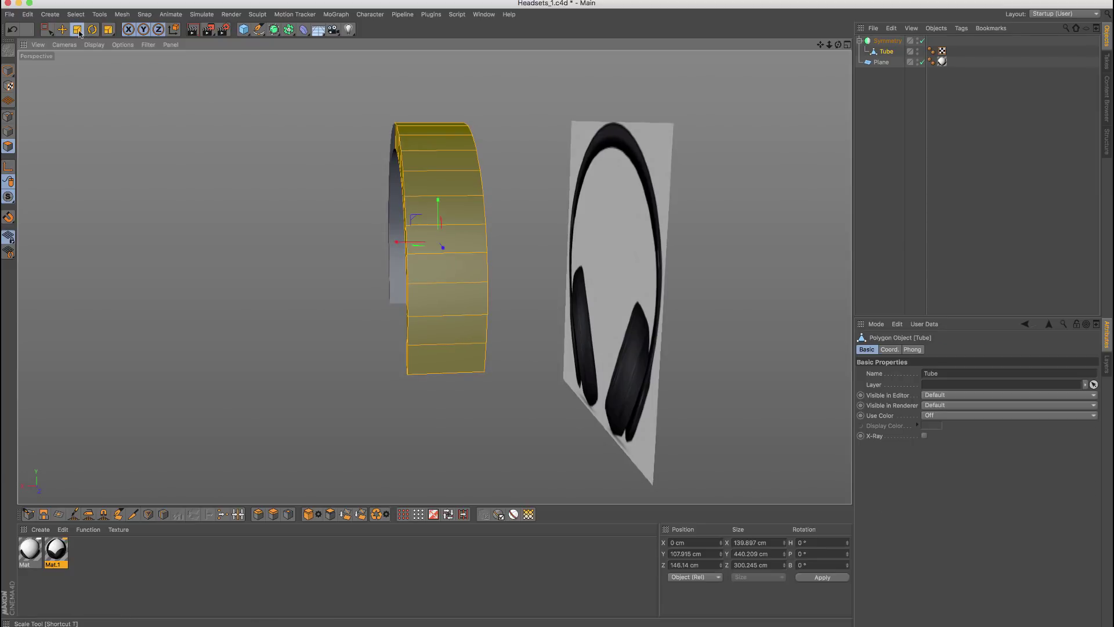
pyautogui.moveTo(399, 244); pyautogui.dragTo(401, 245)
pyautogui.keyDown('alt'); pyautogui.moveTo(374, 199); pyautogui.dragTo(505, 229); pyautogui.keyUp('alt')
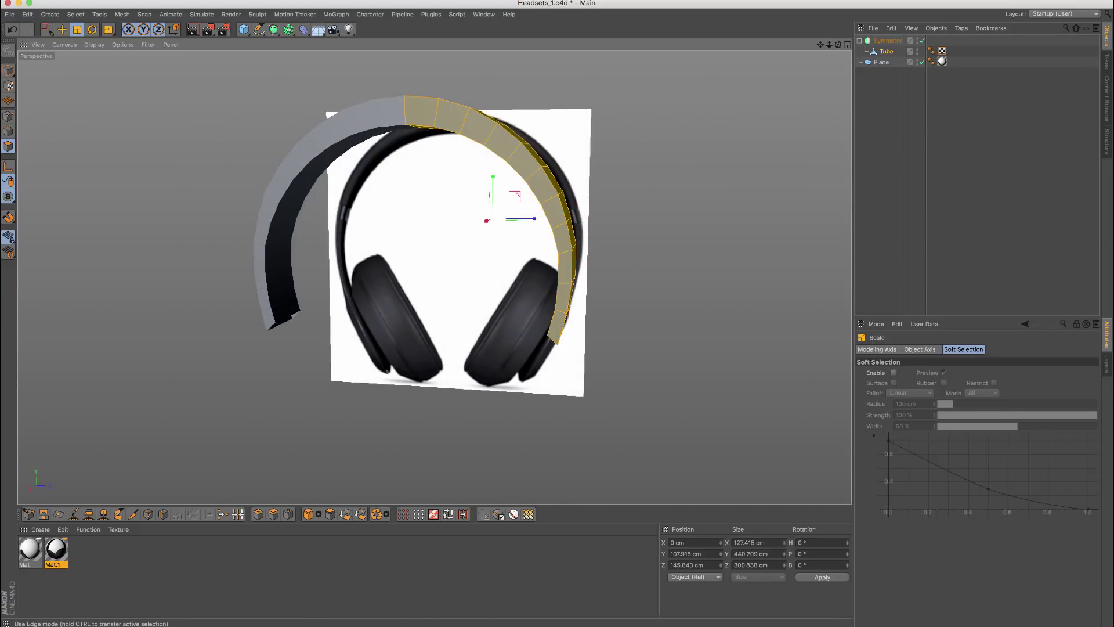
pyautogui.moveTo(379, 107); pyautogui.dragTo(871, 117)
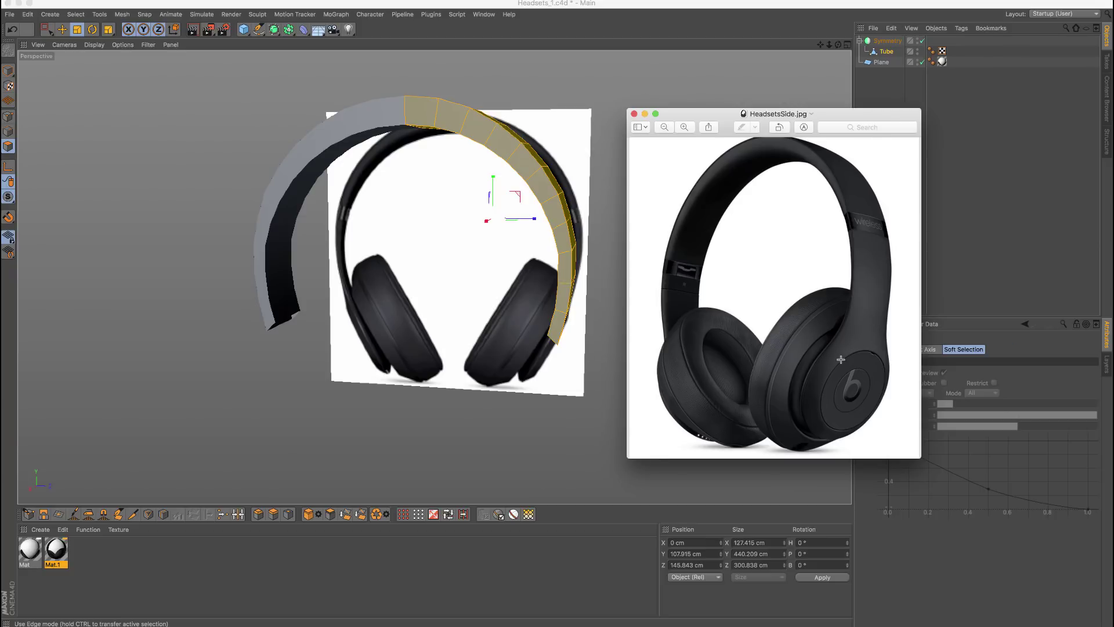